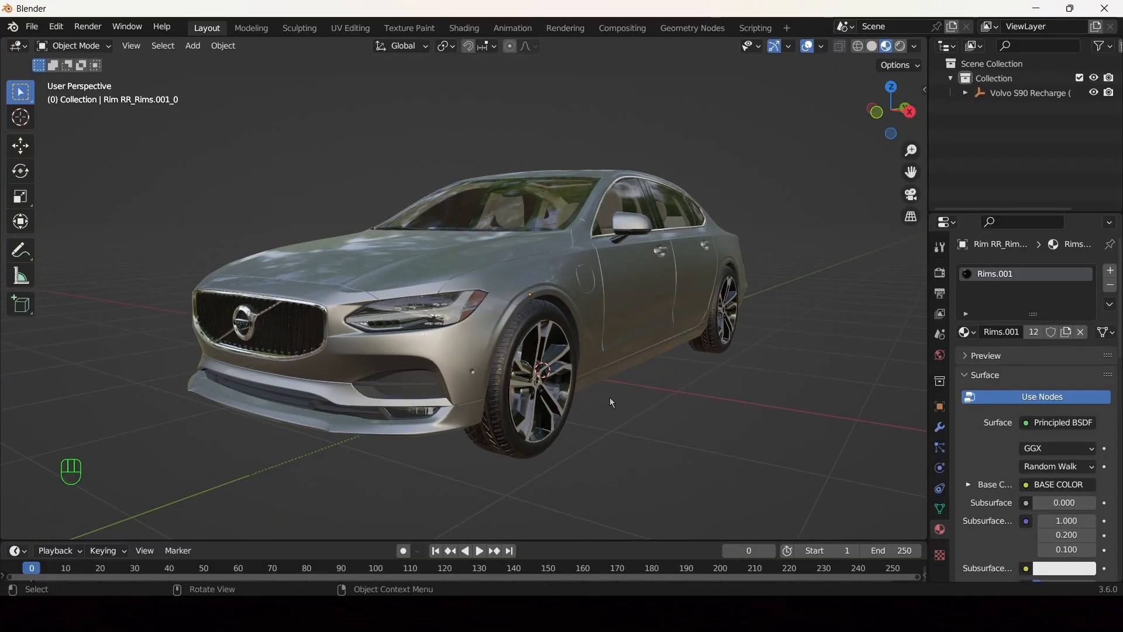
- Look over the Volvo S90 Recharge (Free) car model and its Sketchfab page
scroll(609, 398, "down", 5)
scroll(603, 436, "up", 5)
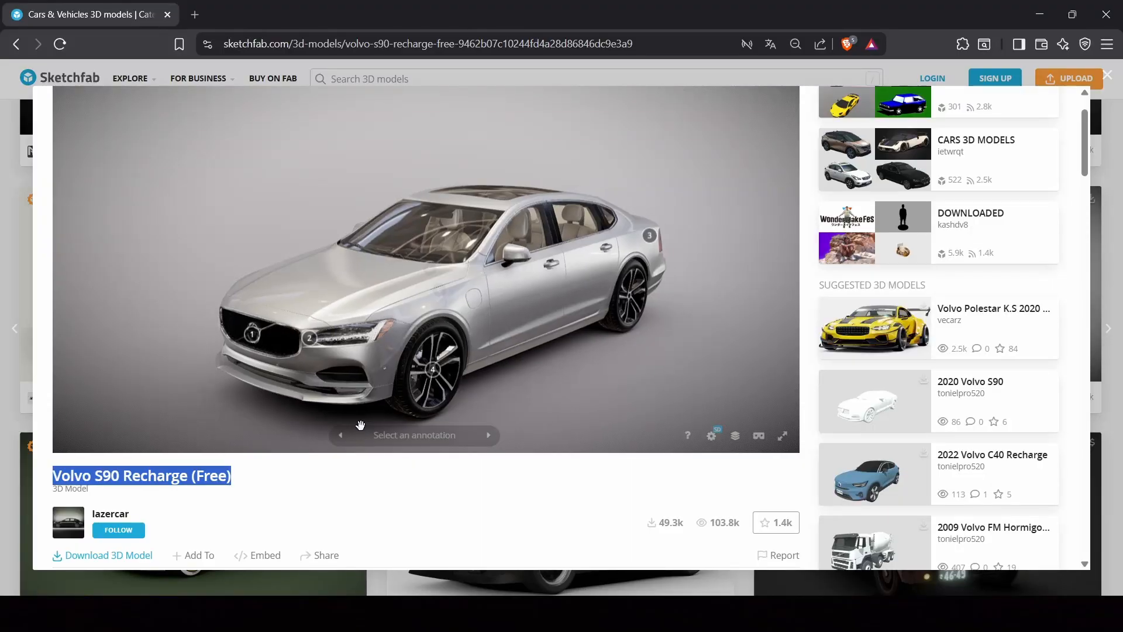
scroll(433, 503, "down", 3)
scroll(467, 549, "up", 4)
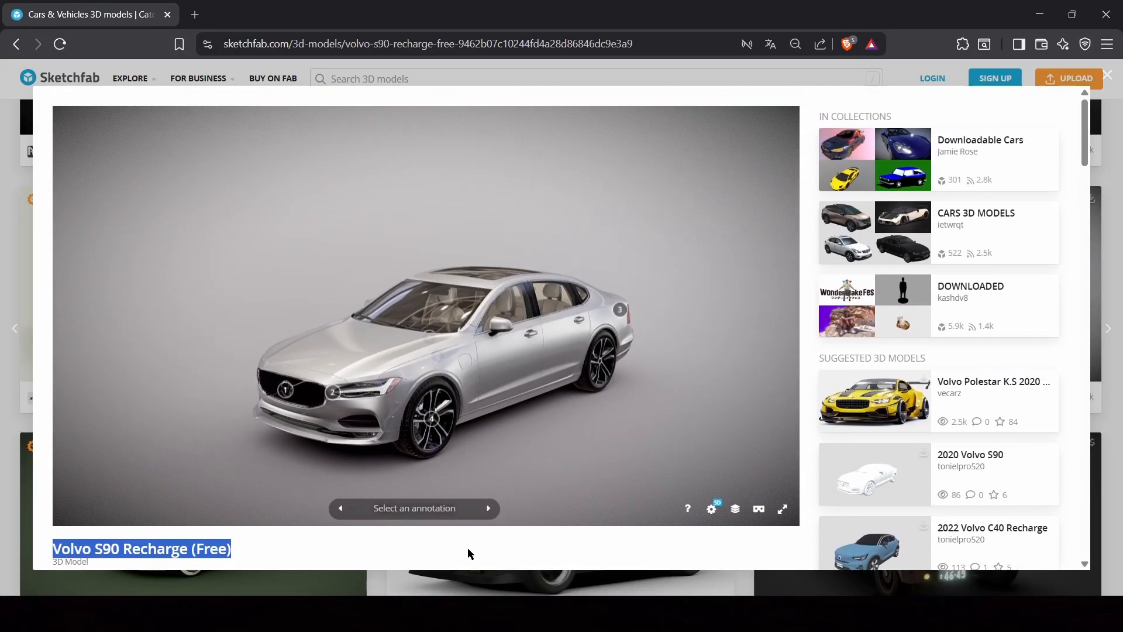
scroll(468, 547, "down", 2)
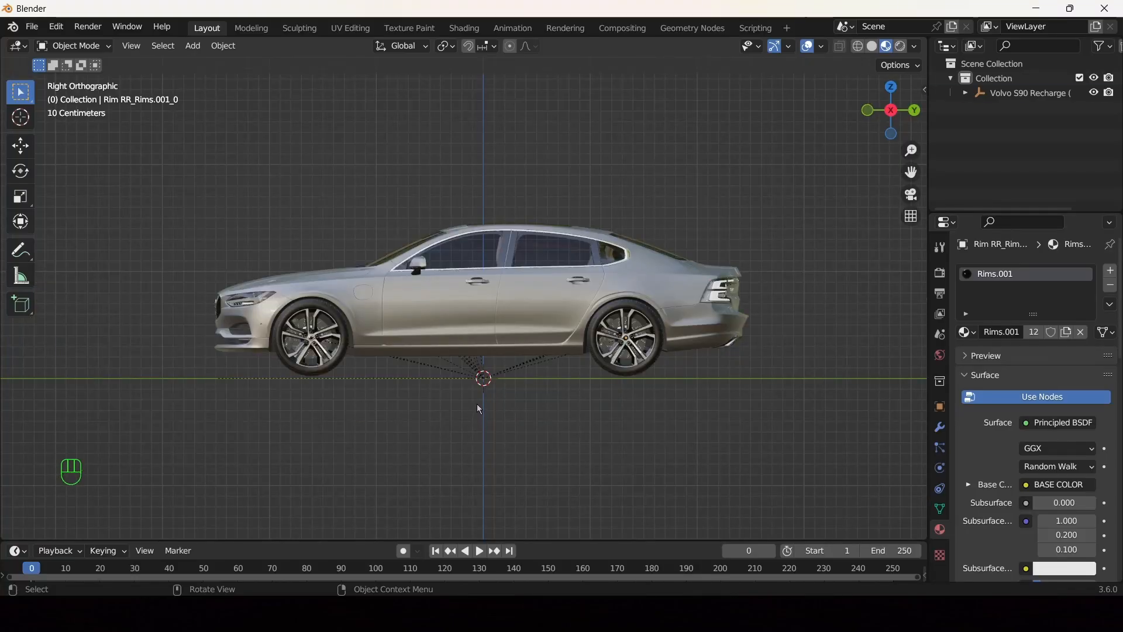
- Select all car objects and clear their parent while keeping the transformation
key("a")
left_click(530, 405)
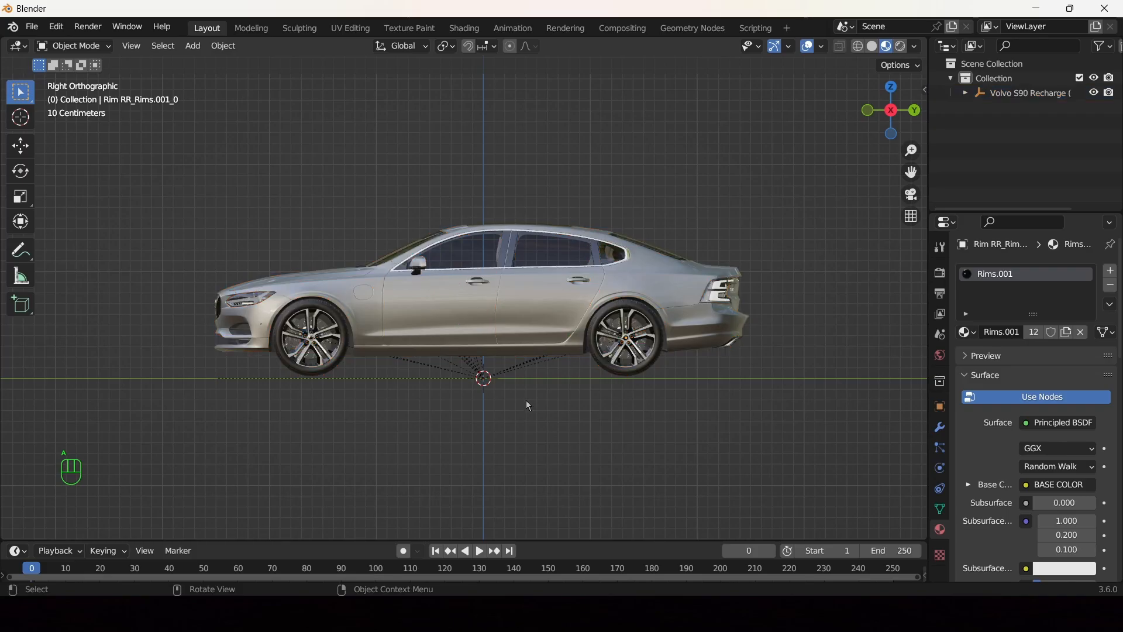
key("a")
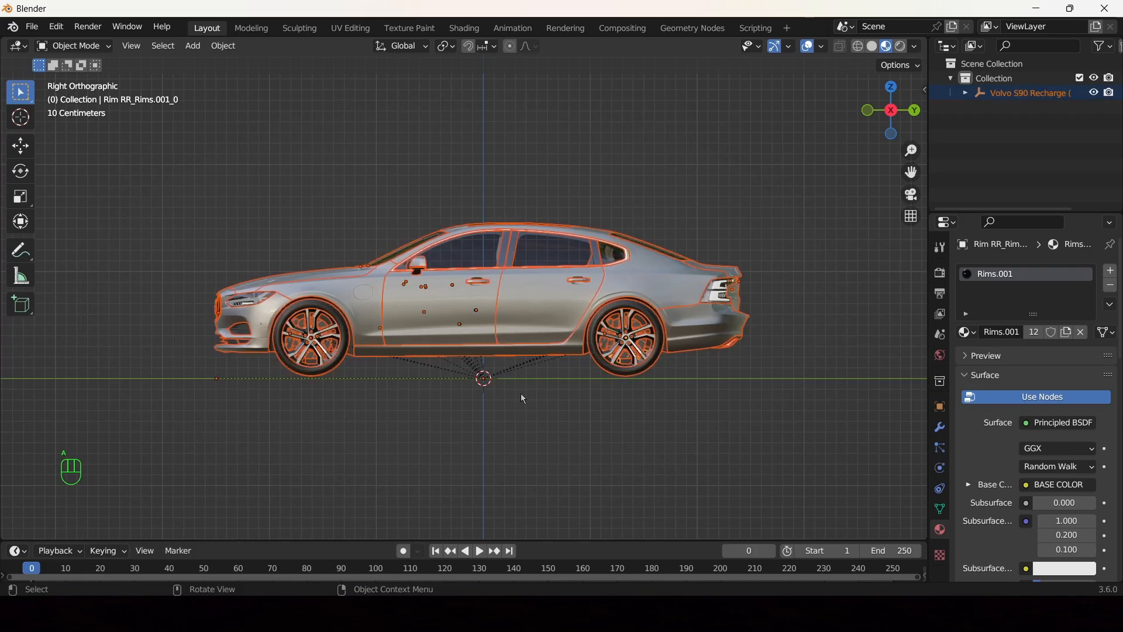
right_click(363, 232)
key("Escape")
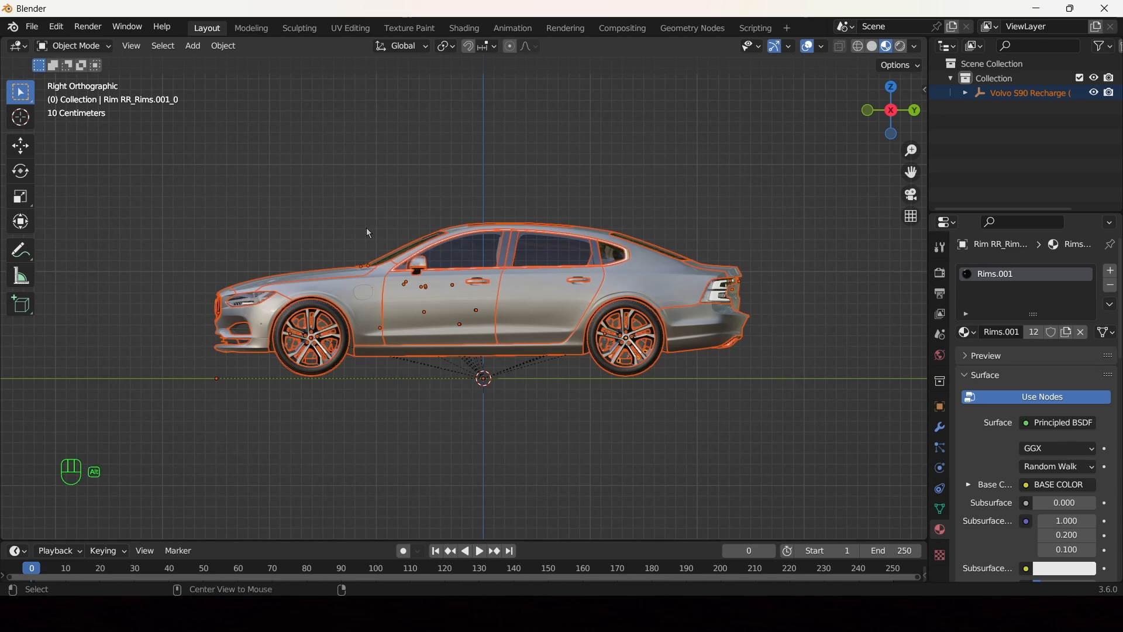
key("alt+p")
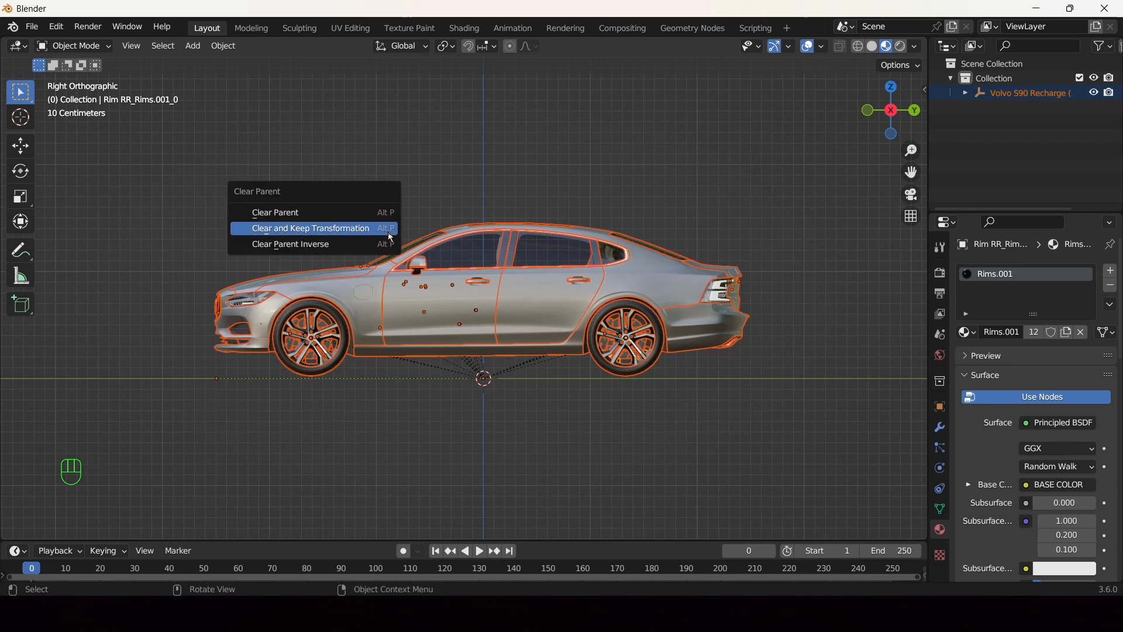
key("Return")
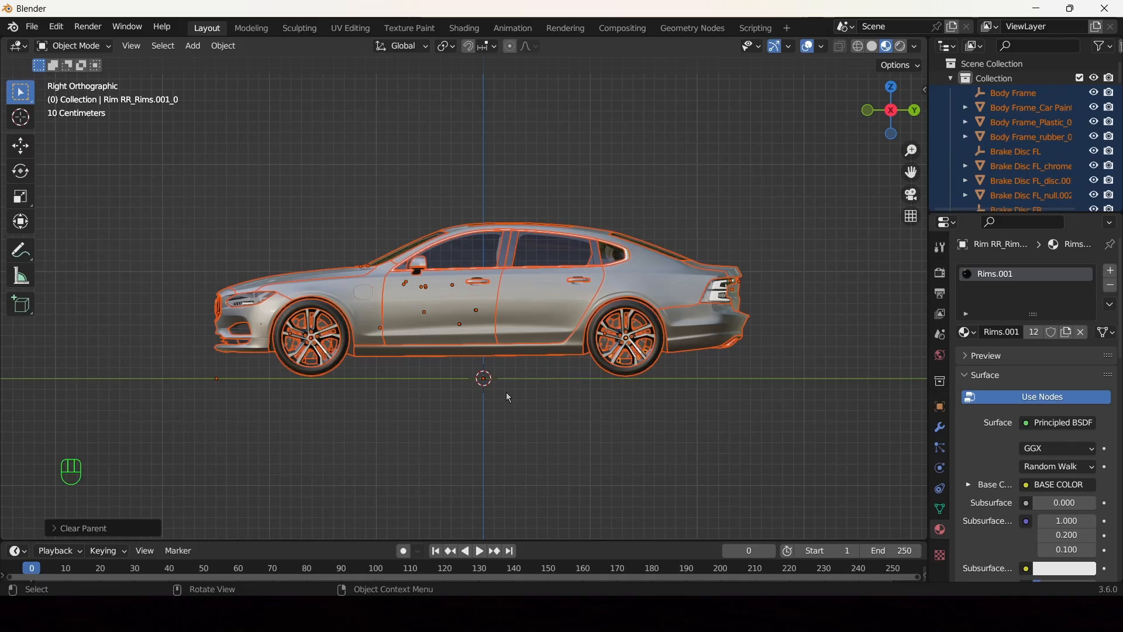
- In the right orthographic view, hide the doors, roof and front body parts of the car
mouse_move(506, 396)
middle_mouse_down()
mouse_move(597, 411)
mouse_move(600, 422)
mouse_move(455, 404)
mouse_move(491, 401)
middle_mouse_up()
left_click(492, 331)
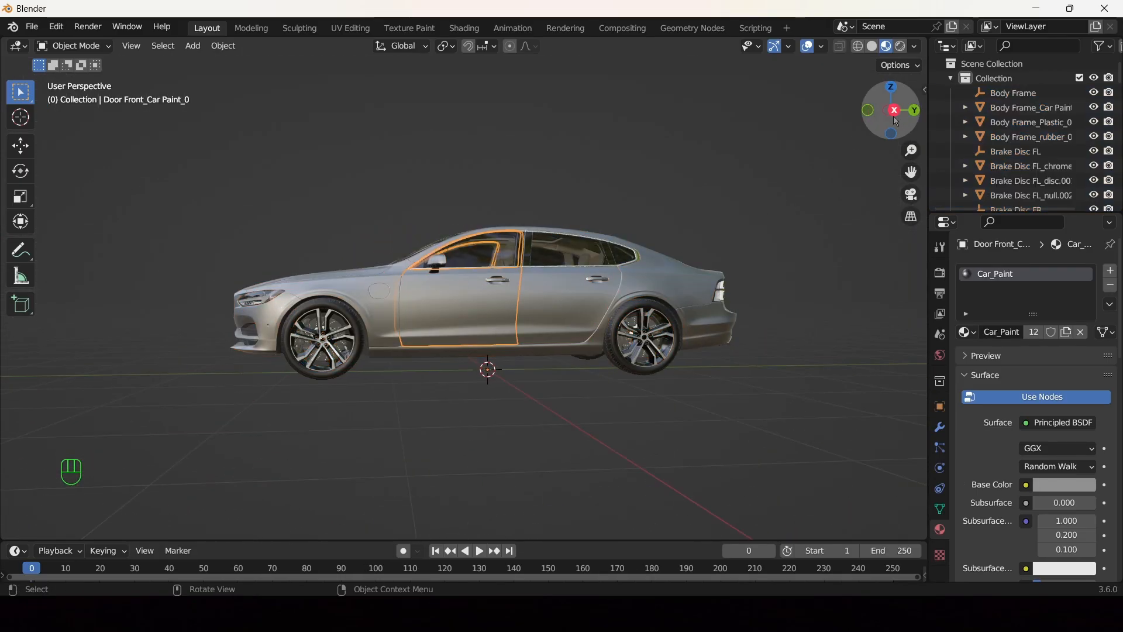
left_click(895, 114)
scroll(556, 205, "up", 6)
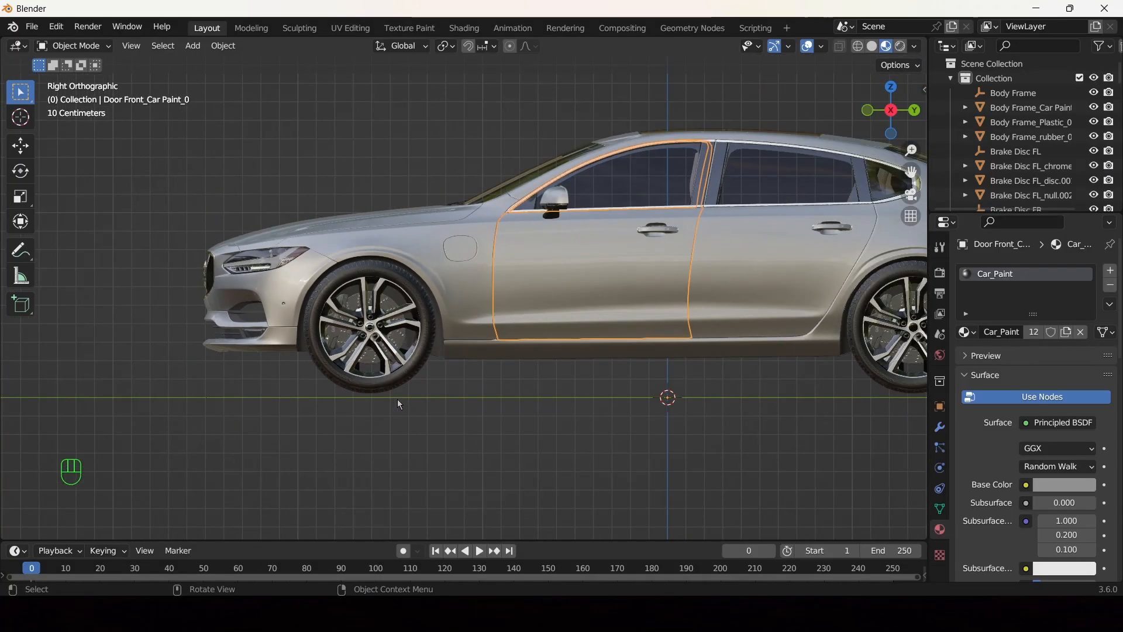
scroll(398, 399, "down", 3)
middle_click_drag(482, 390, 383, 433, "shift")
left_click_drag(547, 179, 420, 383)
key("h")
left_click_drag(240, 260, 173, 380)
key("h")
left_click_drag(462, 236, 352, 392)
key("h")
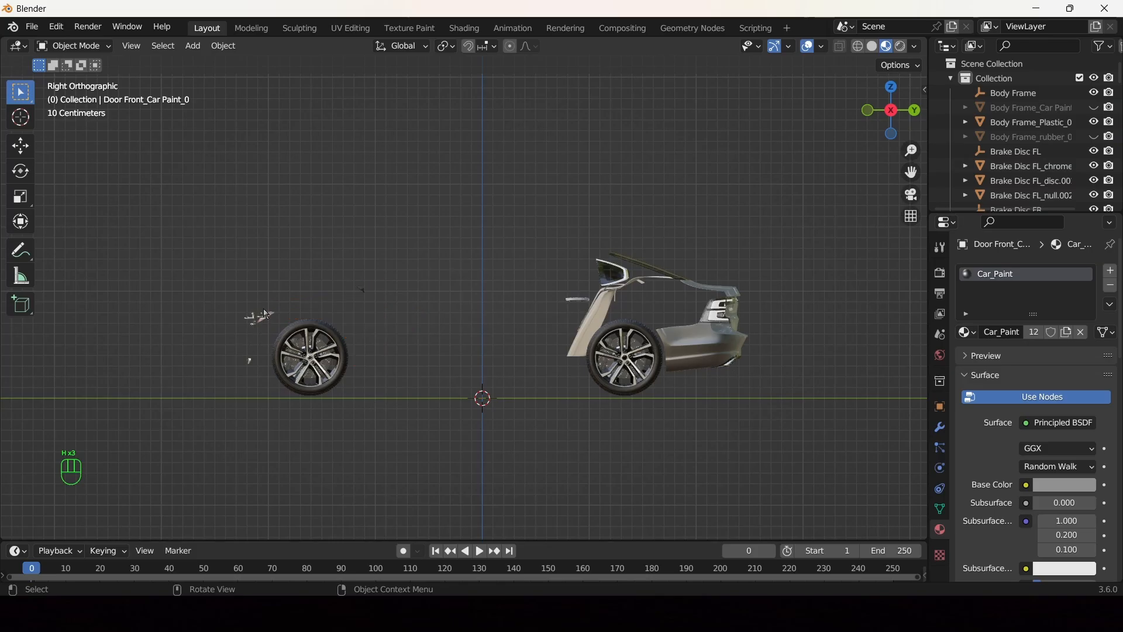
- Hide the leftover front details, interior pieces and rear body parts, leaving only the four wheels
left_click_drag(263, 300, 227, 398)
key("h")
key("h")
left_click_drag(391, 221, 344, 313)
key("h")
left_click_drag(601, 234, 564, 297)
key("h")
left_click_drag(747, 258, 699, 406)
key("h")
- Hide both rear wheels and the front-right wheel, leaving only the front-left wheel
middle_click_drag(698, 405, 502, 259)
left_click(503, 260)
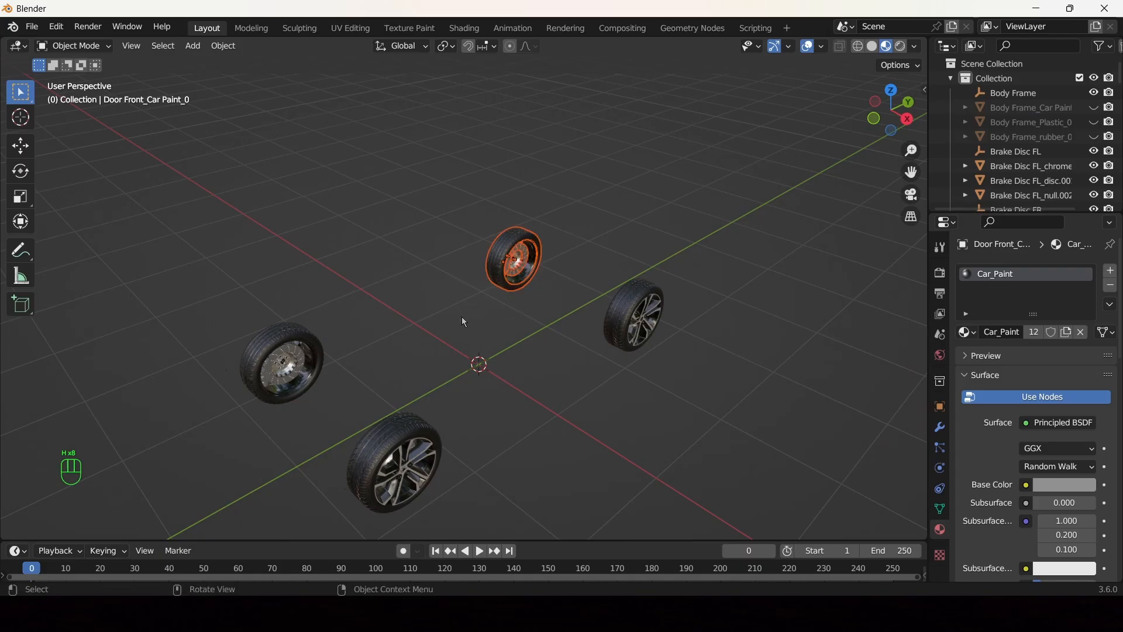
scroll(551, 318, "down", 2)
left_click_drag(690, 240, 549, 377, "shift")
key("h")
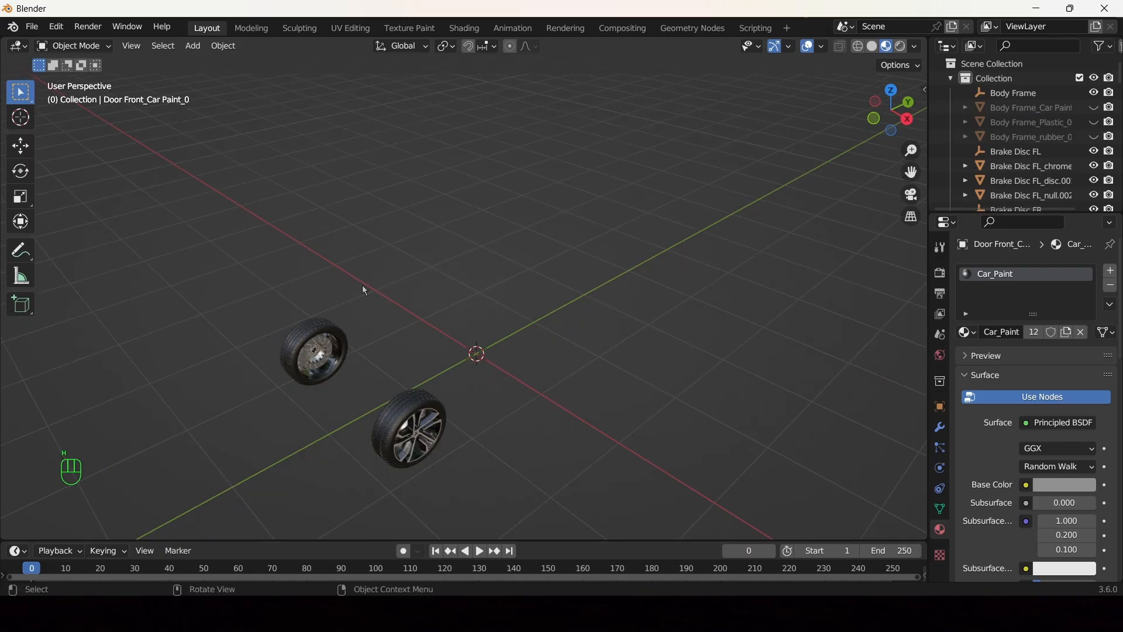
left_click_drag(349, 282, 255, 394)
key("h")
- Hide the front-left tire, rim and brake disc parts, leaving only the brake caliper
scroll(419, 398, "up", 5)
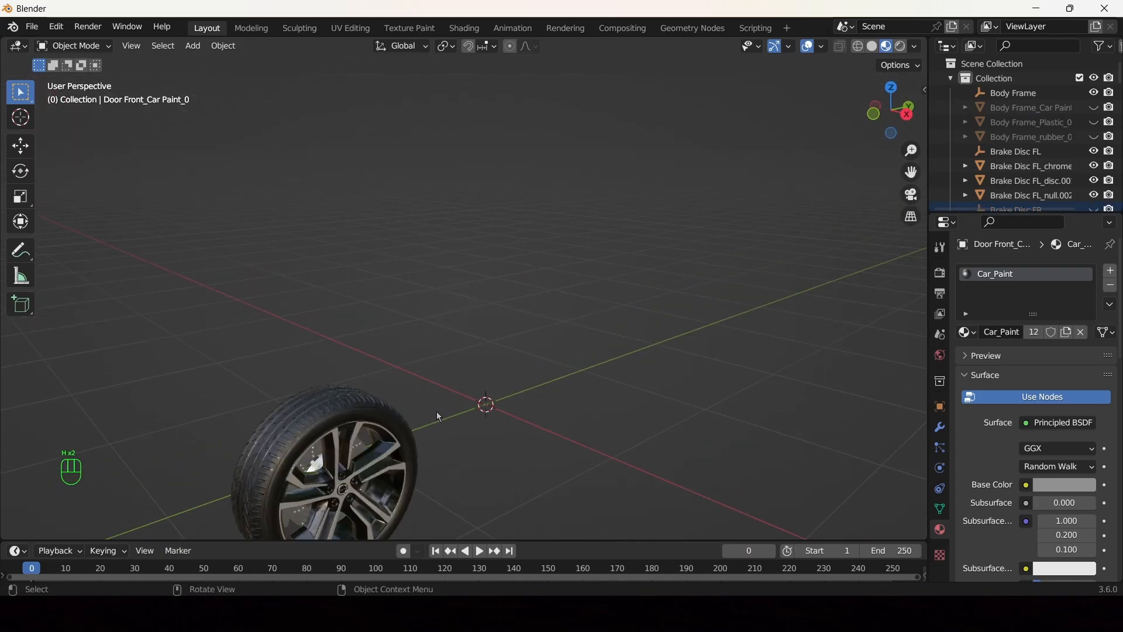
middle_click_drag(436, 412, 386, 298, "shift")
scroll(506, 267, "up", 3)
middle_click_drag(444, 305, 585, 310, "shift")
scroll(410, 298, "up", 3)
middle_click_drag(386, 292, 552, 331, "shift")
middle_click_drag(552, 331, 494, 373)
scroll(495, 374, "down", 3)
left_click_drag(646, 228, 479, 408)
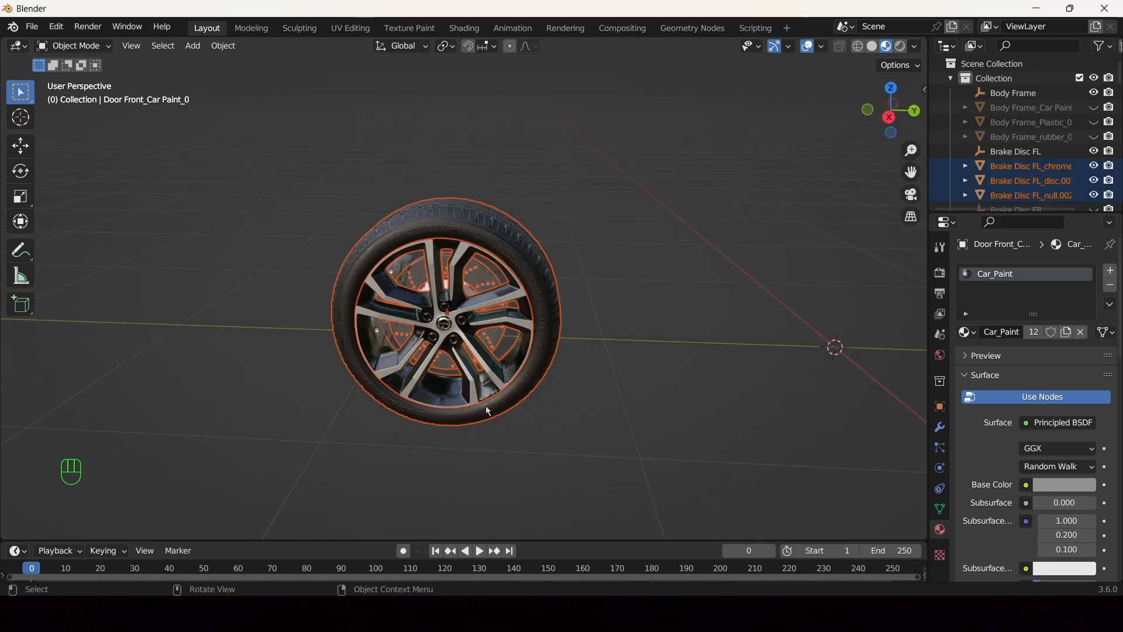
key("h")
middle_click_drag(486, 407, 503, 380)
left_click_drag(584, 228, 480, 370)
key("h")
- Join the front-left caliper body with its plastic part, then check the joined object with a cancelled move
middle_click_drag(481, 371, 473, 342)
left_click(249, 317)
scroll(307, 283, "up", 2)
middle_click_drag(323, 273, 374, 395)
middle_click_drag(483, 247, 480, 332)
left_click(510, 250, "shift")
key("ctrl+j")
key("g")
key("Escape")
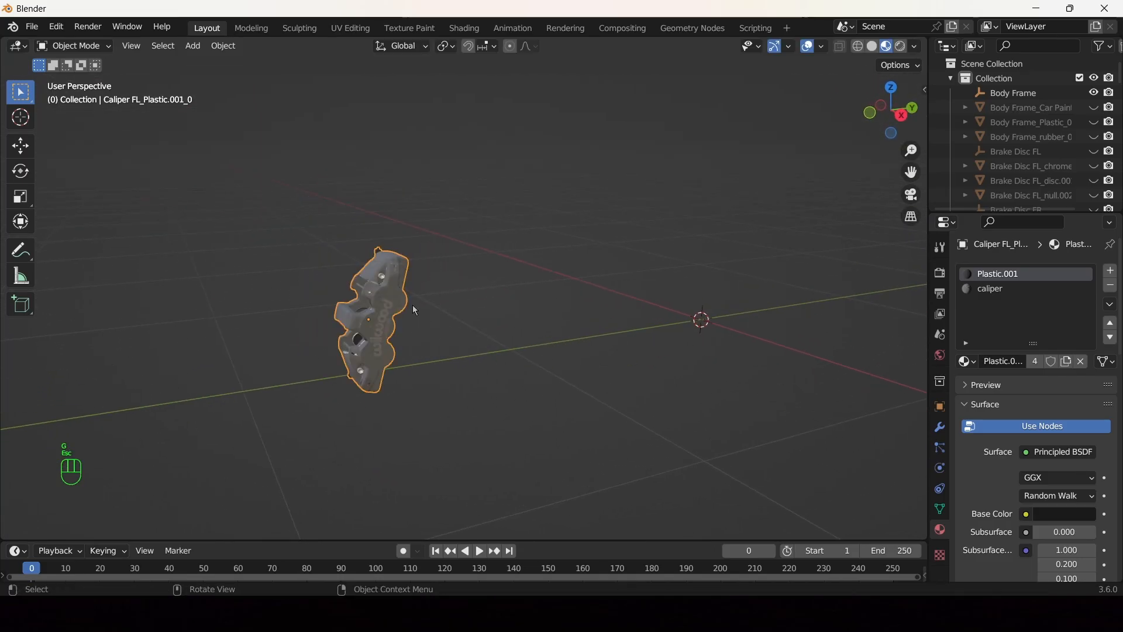
- Join the front-left caliper with its rough metal part into one object
scroll(393, 296, "up", 2)
left_click(345, 273, "shift")
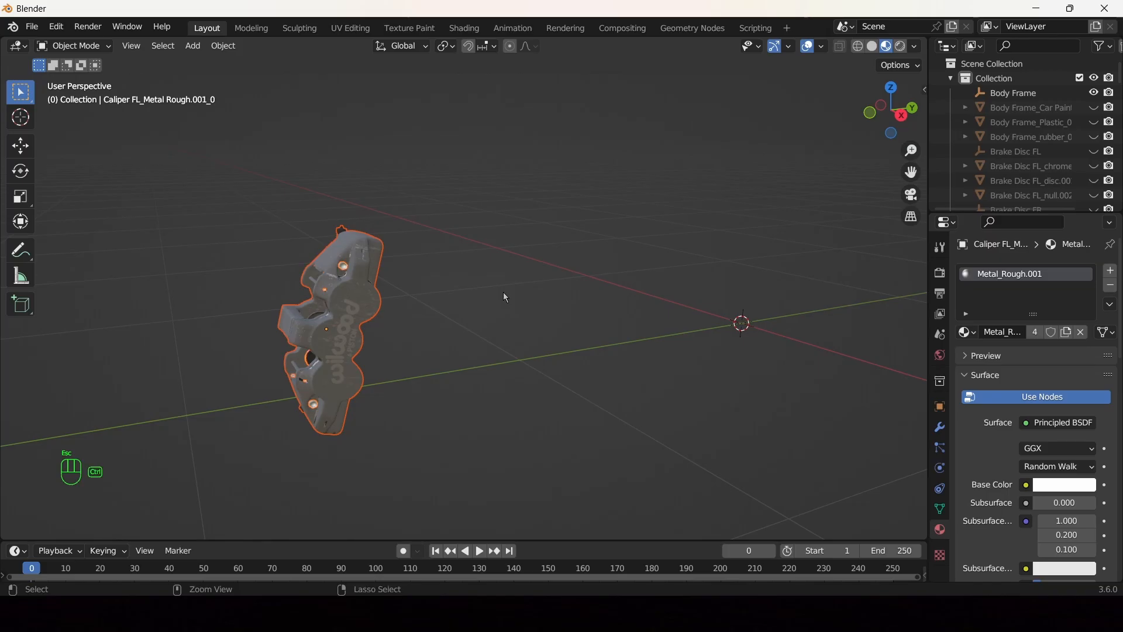
key("ctrl+j")
key("g")
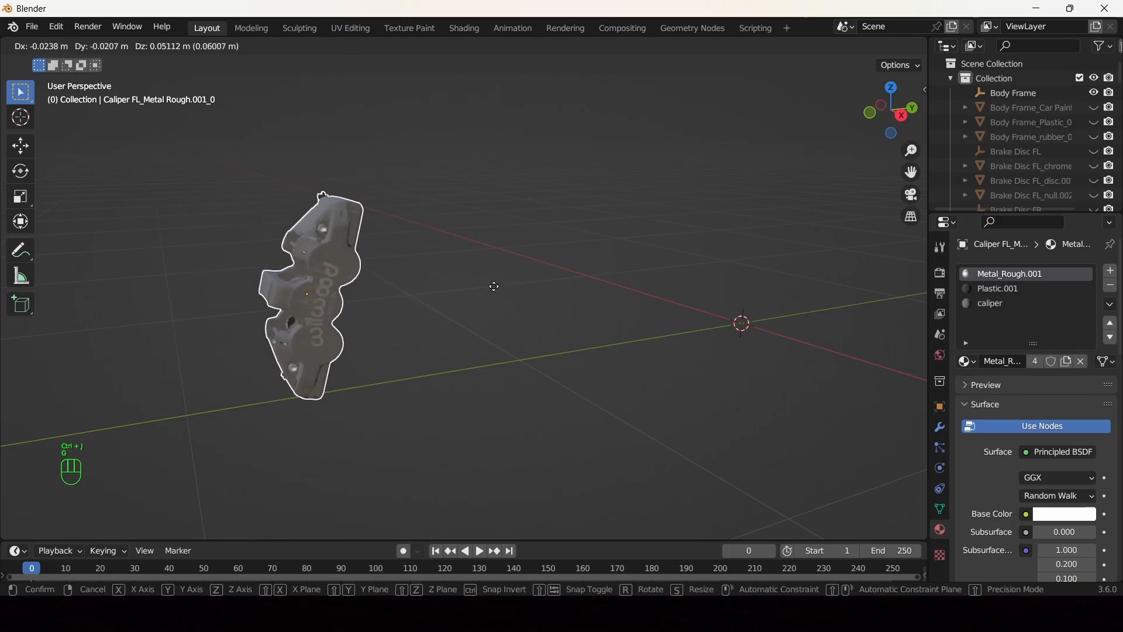
key("Escape")
- Reveal all hidden car parts and select the joined front-left caliper behind the rim
scroll(447, 304, "down", 3)
mouse_move(547, 310)
middle_mouse_down()
mouse_move(483, 310)
mouse_move(556, 319)
mouse_move(501, 350)
mouse_move(455, 328)
mouse_move(495, 338)
mouse_move(407, 324)
mouse_move(544, 325)
middle_mouse_up()
left_click(556, 320)
scroll(501, 350, "down", 2)
key("alt+h")
scroll(407, 324, "up", 2)
scroll(409, 315, "up", 2)
left_click(283, 289)
left_click(289, 283)
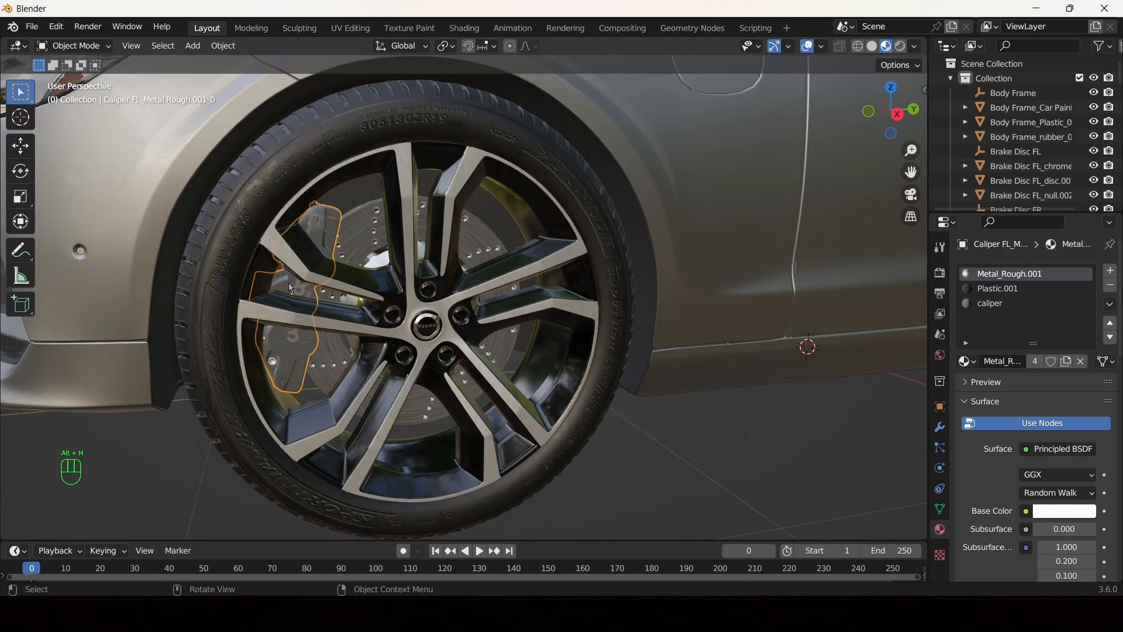
scroll(289, 283, "down", 5)
key("g")
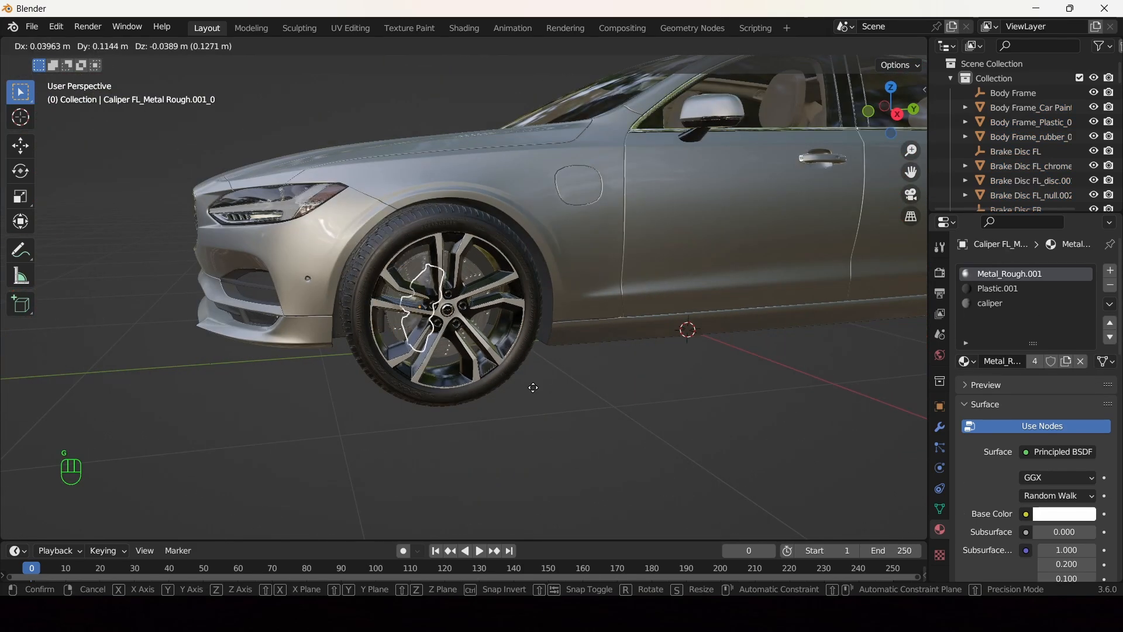
key("Escape")
- In the right orthographic view, hide the car's main body, doors, windows and front end
scroll(528, 370, "down", 3)
left_click(887, 114)
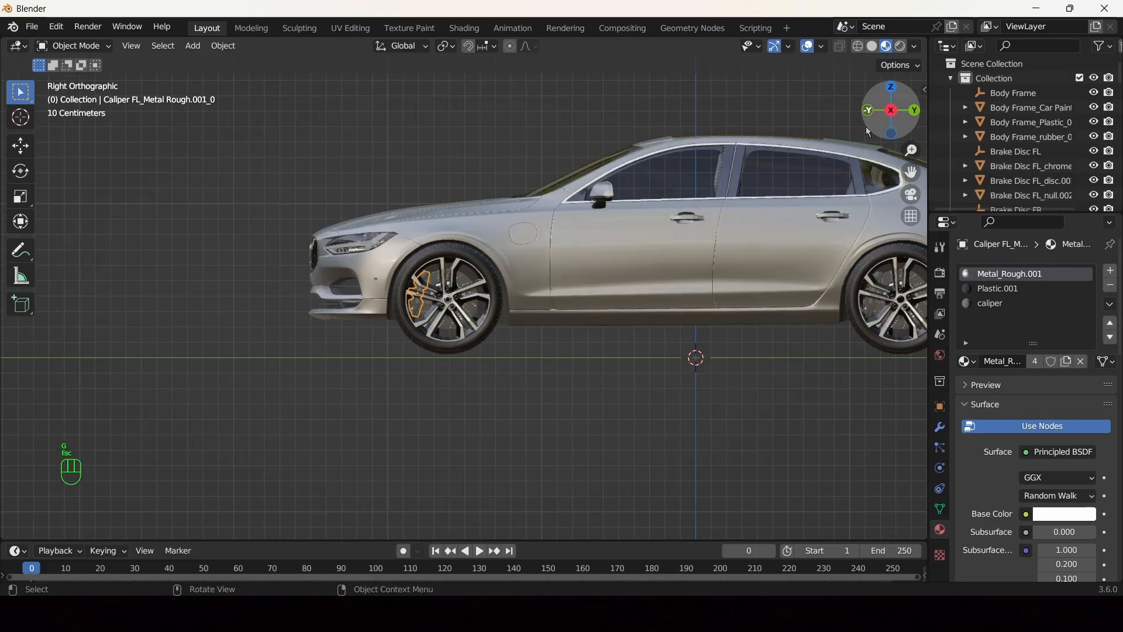
scroll(421, 336, "up", 4)
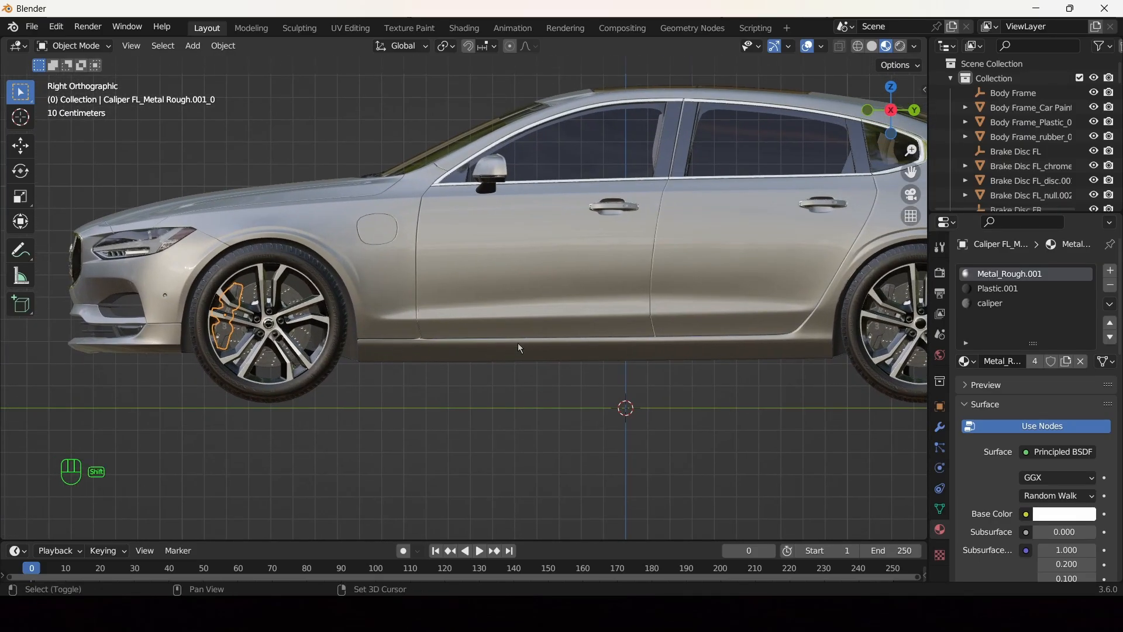
scroll(518, 344, "down", 3)
left_click_drag(658, 121, 501, 360)
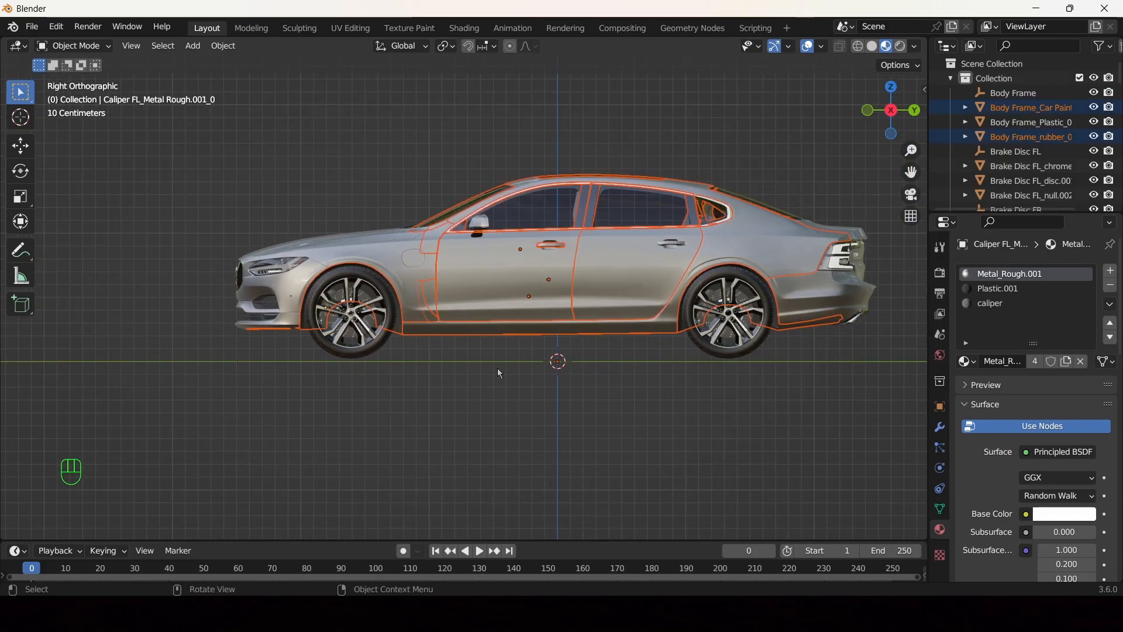
key("h")
left_click_drag(475, 209, 185, 328)
key("h")
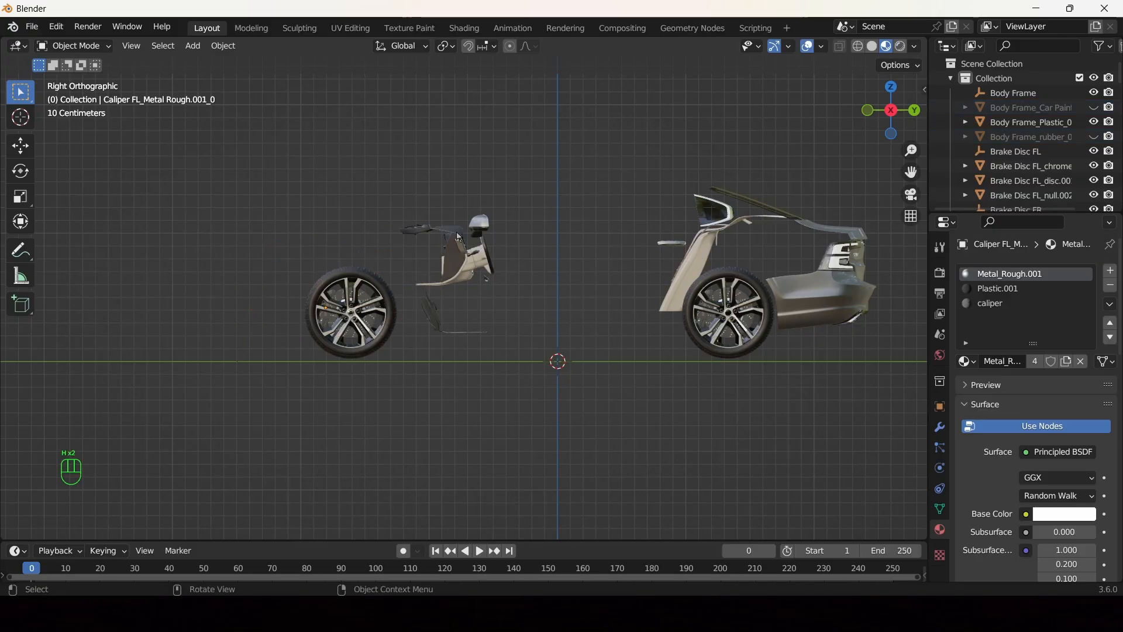
- Hide the remaining mirror, interior and rear body parts, leaving only the four wheels
left_click_drag(508, 205, 400, 241)
key("h")
key("h")
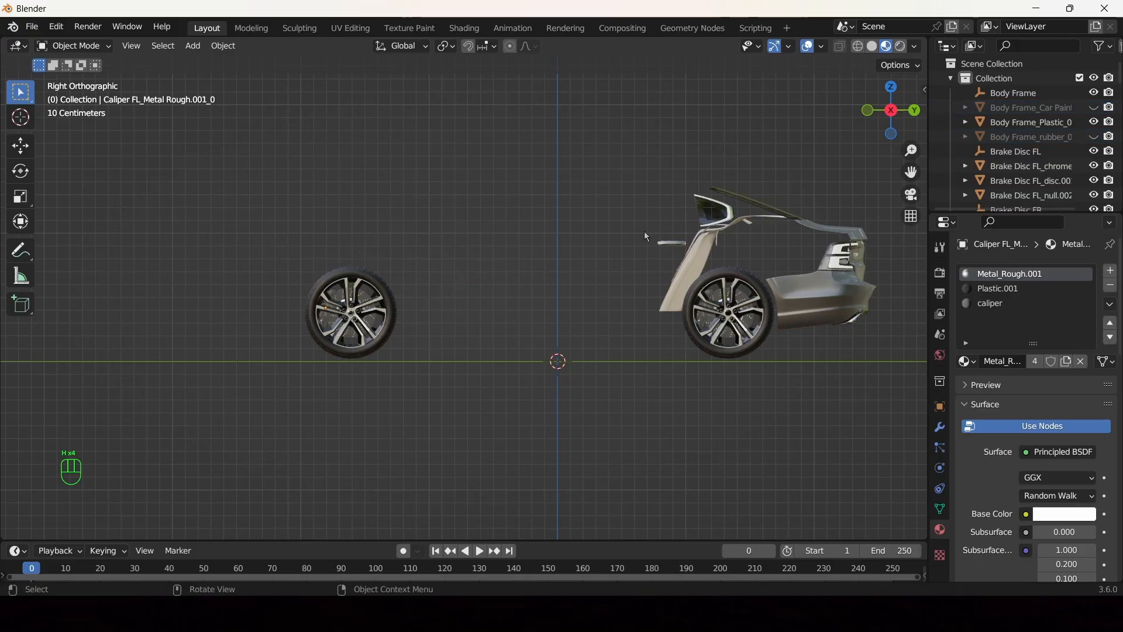
left_click_drag(798, 156, 651, 234)
key("h")
left_click_drag(899, 230, 842, 376)
key("h")
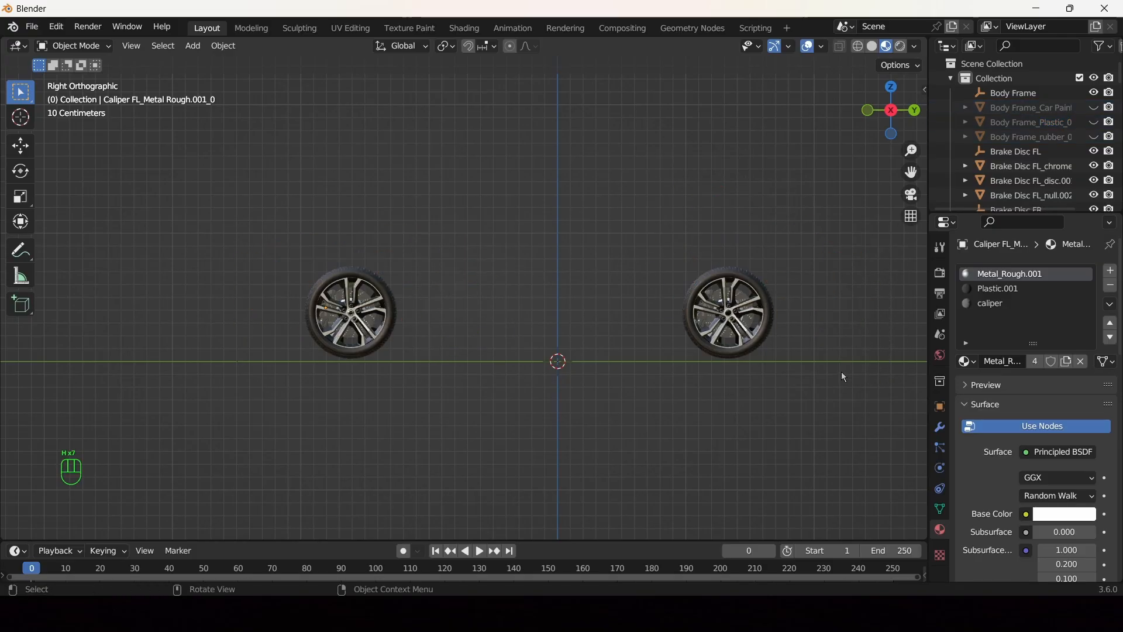
- Select the joined front-left brake caliper and hide it
middle_click_drag(842, 376, 789, 384)
scroll(303, 333, "up", 6)
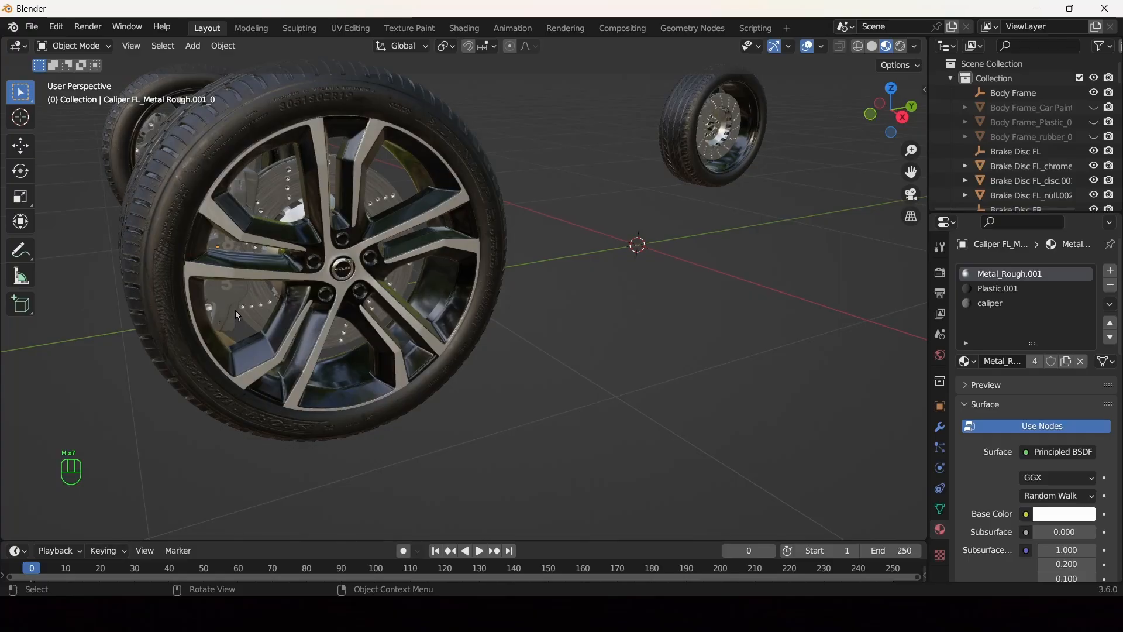
left_click(235, 310)
key("h")
- Join all front-left tire, rim and brake disc parts into one object with the rim emblem as the active object
left_click(344, 269)
middle_click_drag(346, 271, 559, 236)
left_click_drag(559, 237, 345, 423, "shift")
middle_click_drag(381, 417, 544, 399)
left_click_drag(710, 149, 456, 388, "shift")
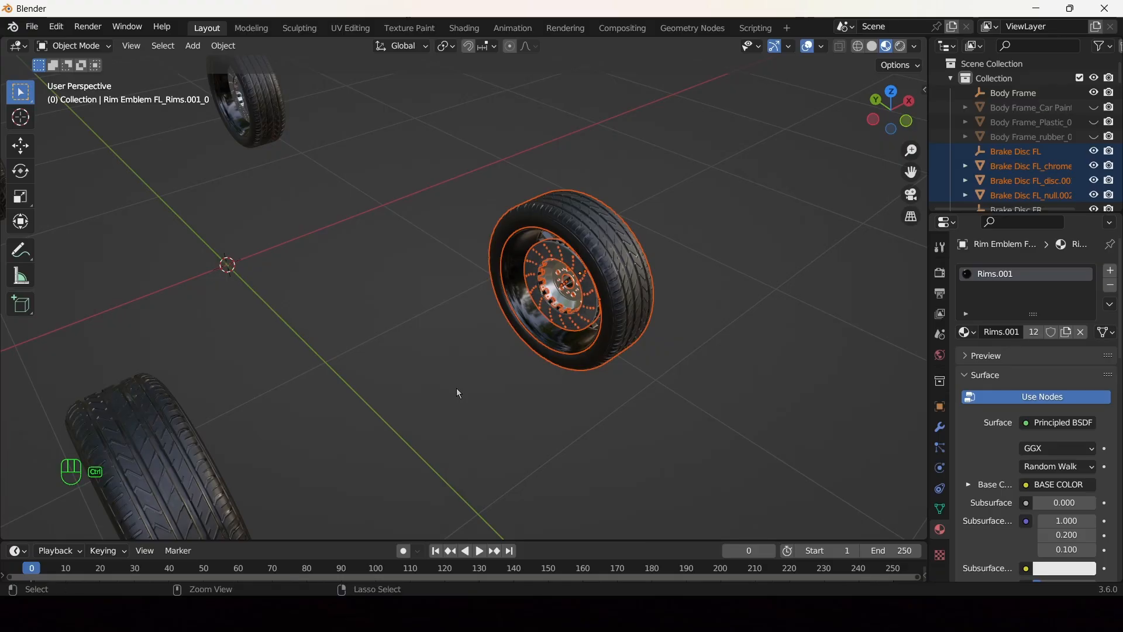
key("ctrl+j")
middle_click_drag(459, 394, 492, 353)
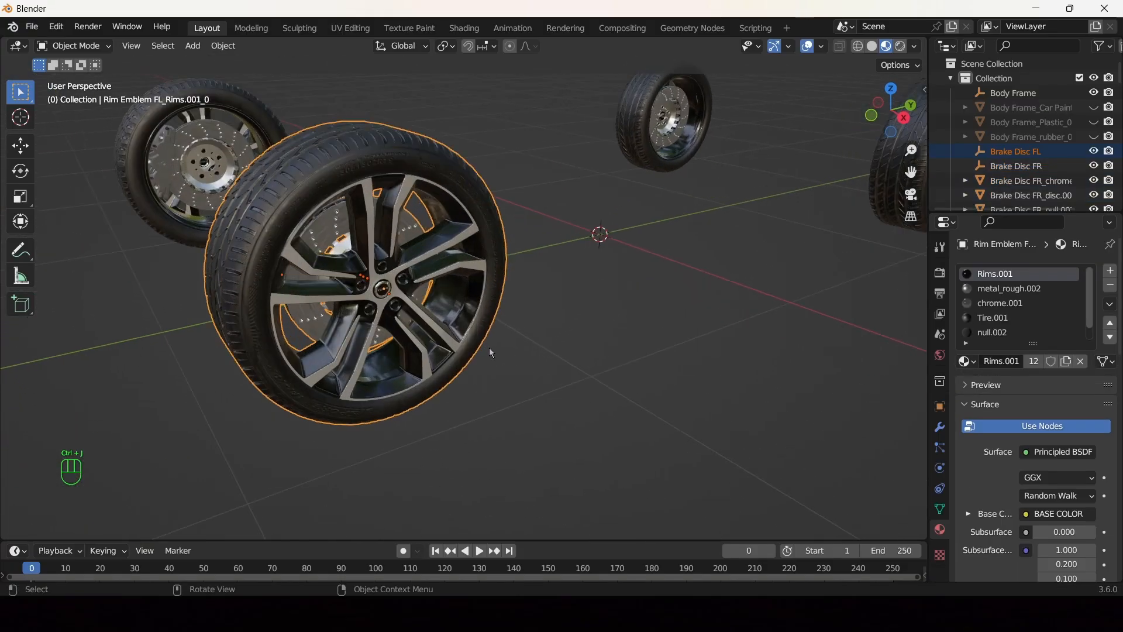
key("g")
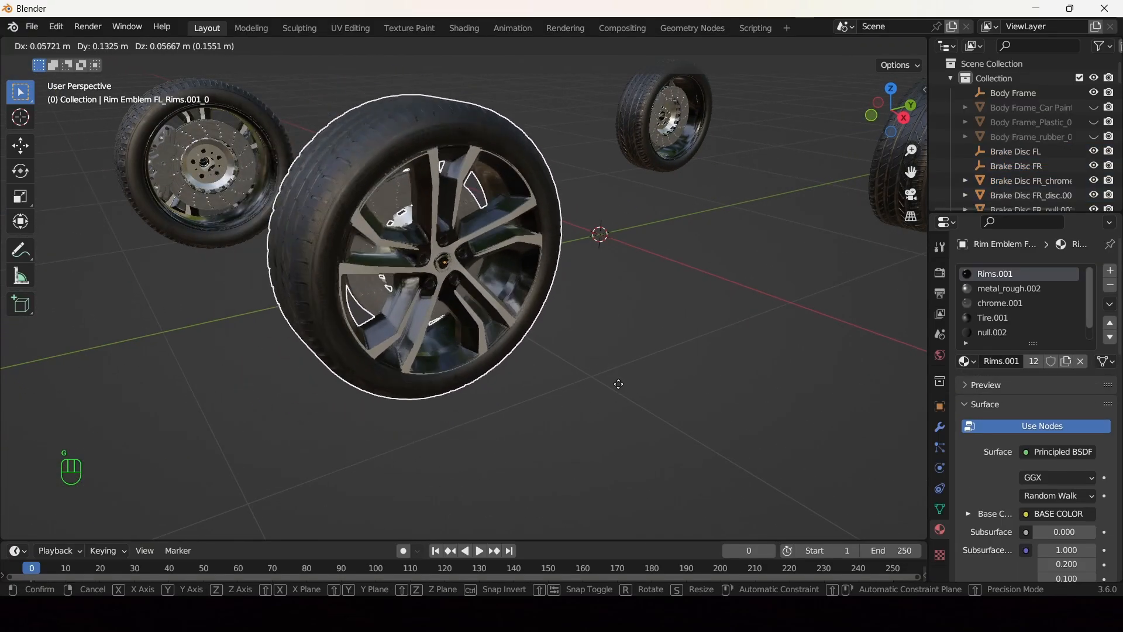
key("Escape")
key("Escape")
- Check the joined front-left wheel with a cancelled move and hide it
middle_click_drag(501, 393, 484, 350)
key("g")
key("Escape")
key("h")
- Join the front-right caliper body, rough metal and plastic parts into one object and hide it
left_click(426, 321)
middle_click_drag(430, 323, 481, 209)
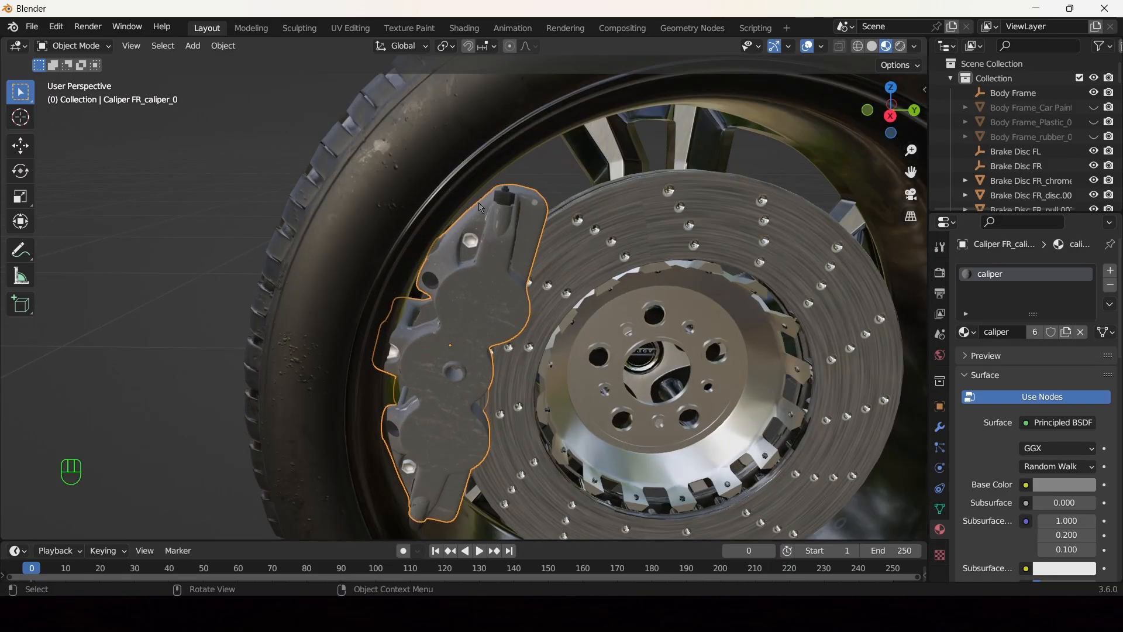
left_click(473, 246, "shift")
left_click(552, 189, "shift")
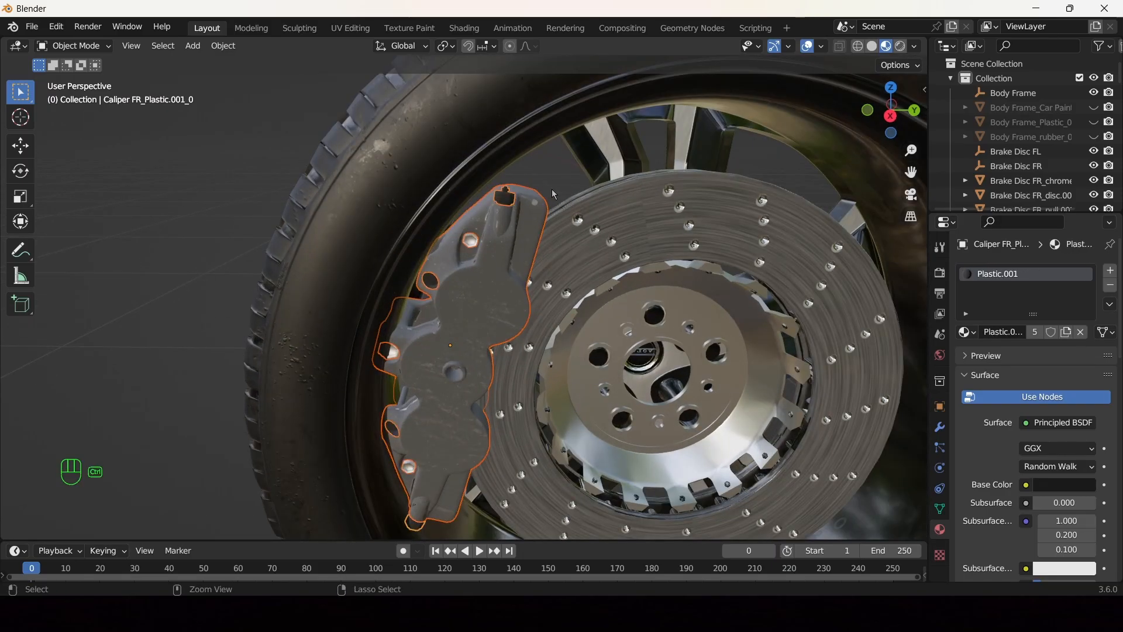
key("ctrl+j")
scroll(552, 189, "down", 5)
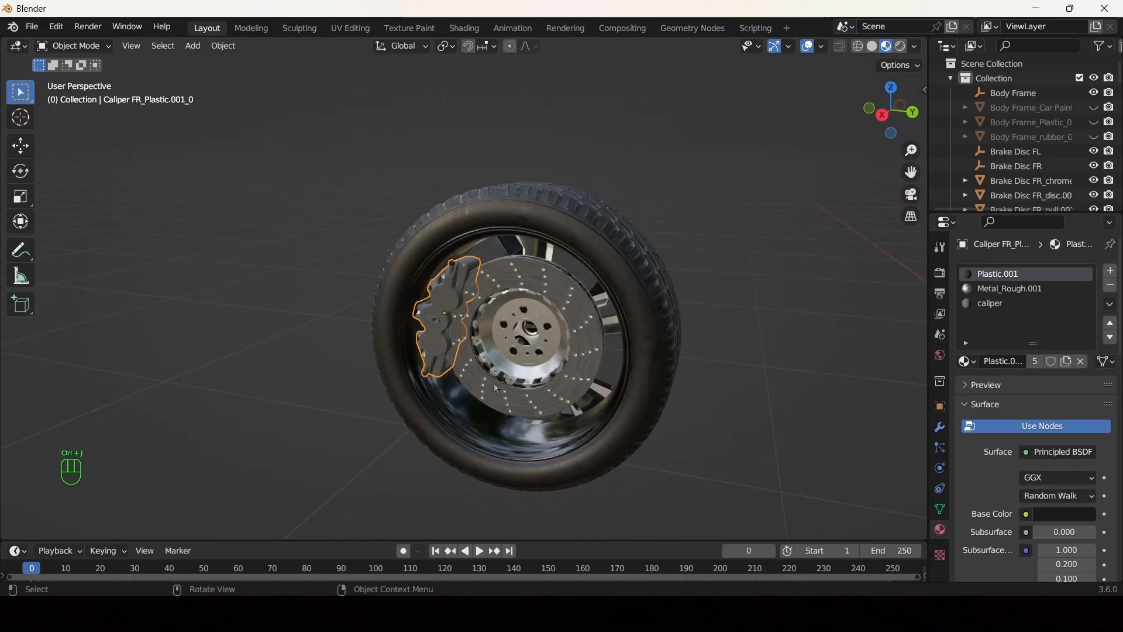
key("g")
key("Escape")
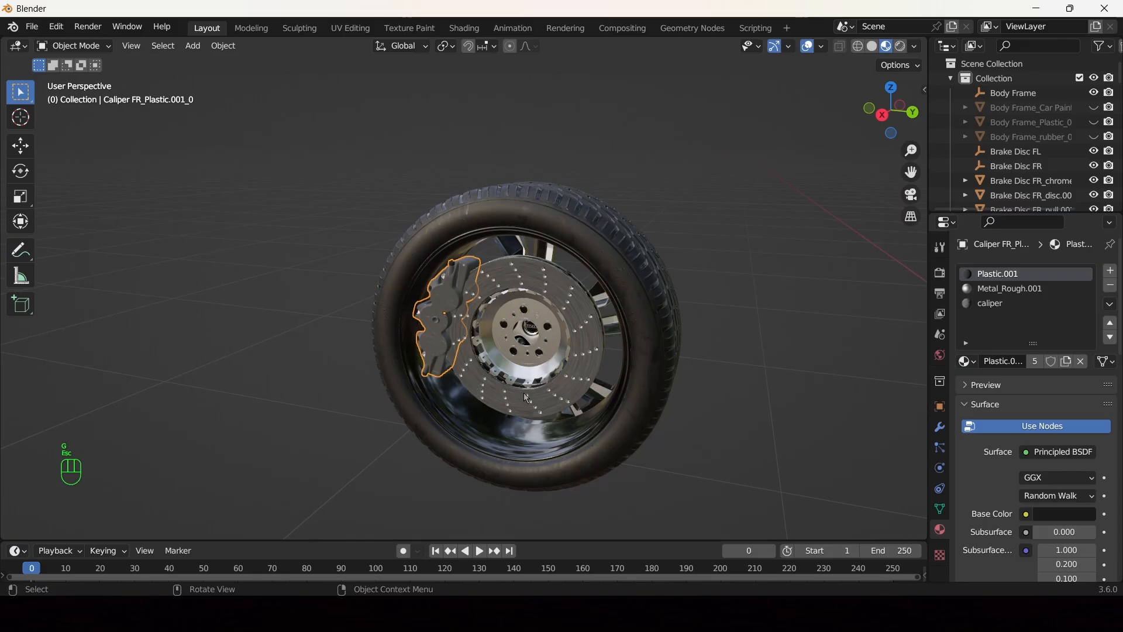
key("h")
- Join all front-right tire, rim and brake disc parts into one object with the brake disc as the active object
middle_click_drag(535, 363, 606, 346)
left_click(563, 367)
scroll(566, 371, "down", 3)
left_click_drag(660, 128, 360, 413, "shift")
middle_click_drag(398, 398, 618, 393)
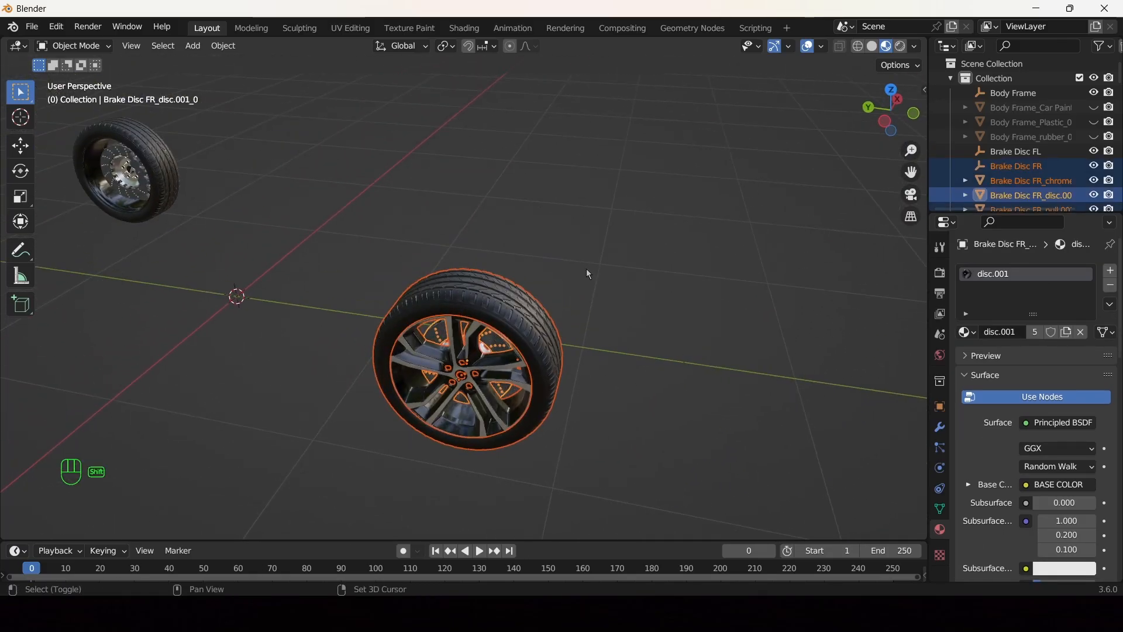
scroll(541, 324, "down", 2)
key("ctrl+j")
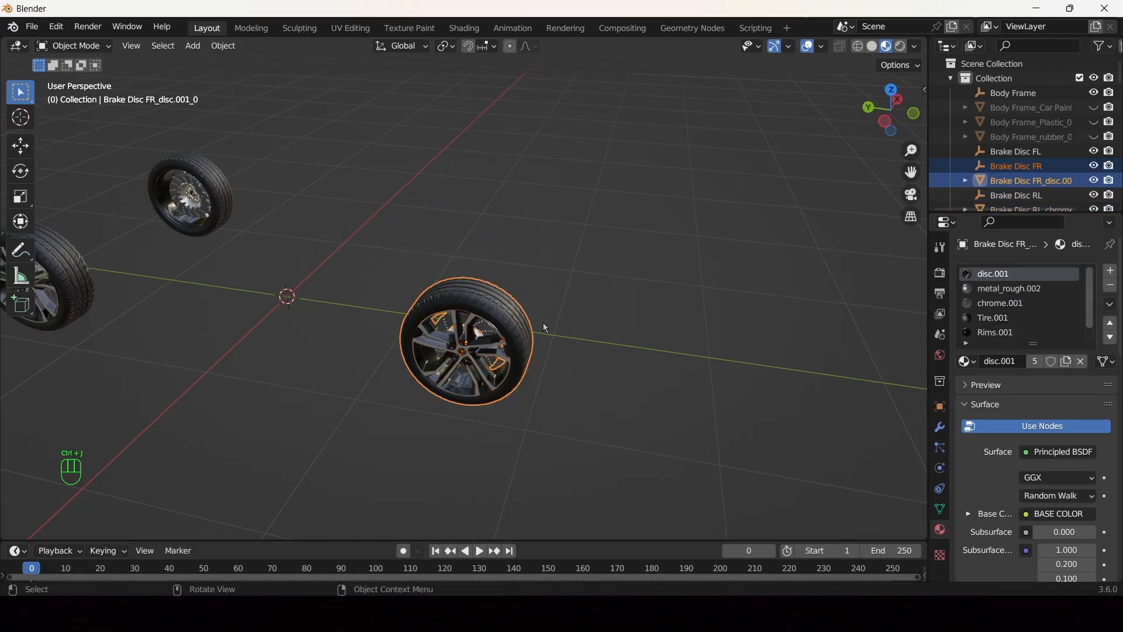
- Check the joined front-right wheel with a cancelled move and hide it
key("g")
key("Escape")
key("h")
scroll(482, 338, "down", 2)
middle_click_drag(401, 338, 716, 354, "shift")
scroll(716, 353, "up", 5)
middle_click_drag(573, 363, 473, 315, "shift")
left_click(473, 314)
middle_click_drag(544, 322, 476, 332)
scroll(475, 331, "down", 4)
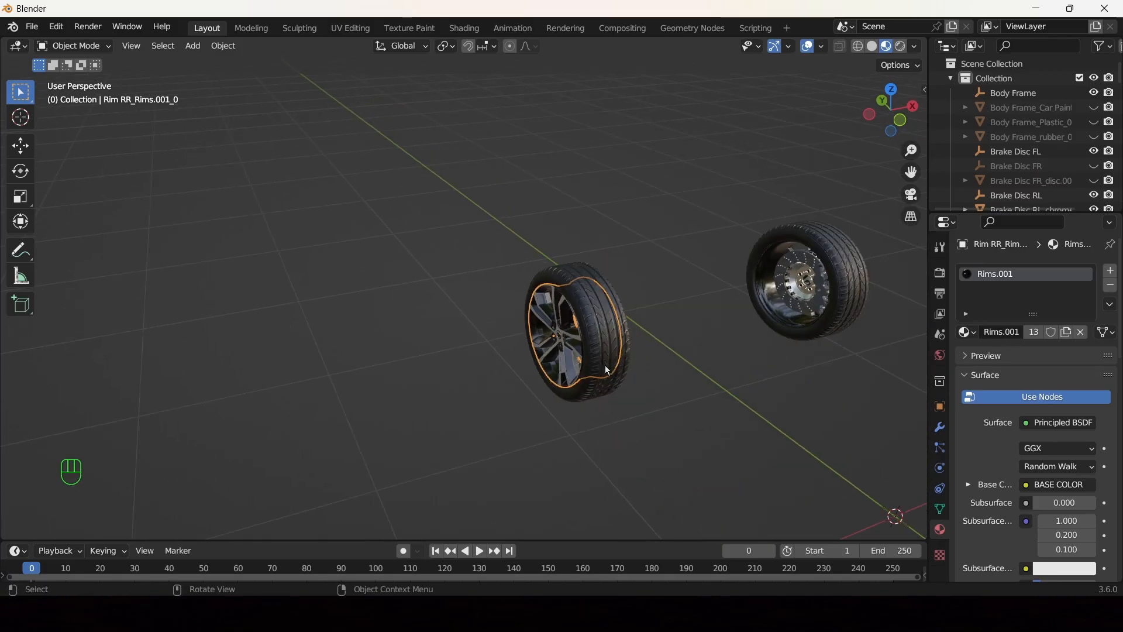
middle_click_drag(605, 365, 484, 314)
scroll(483, 315, "up", 2)
left_click(519, 294, "shift")
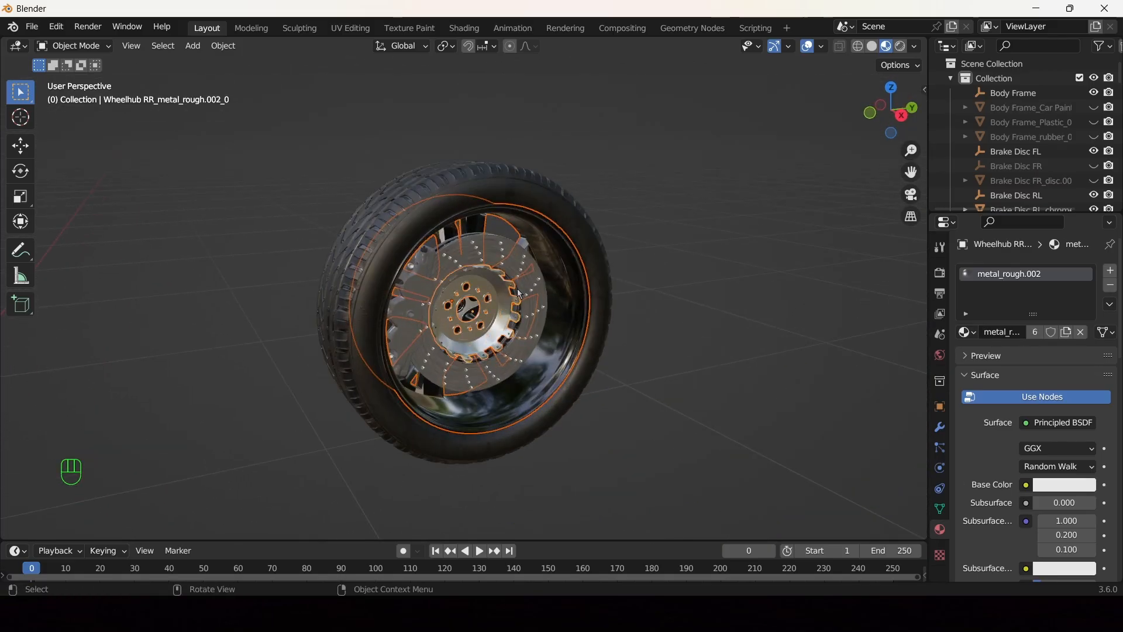
scroll(517, 289, "up", 3)
middle_click_drag(666, 293, 638, 300)
left_click(701, 295)
- Join the rear-right caliper body, rough metal and plastic parts into one object with the plastic part active
middle_click_drag(351, 281, 571, 313, "shift")
scroll(573, 315, "up", 2)
left_click(475, 254, "shift")
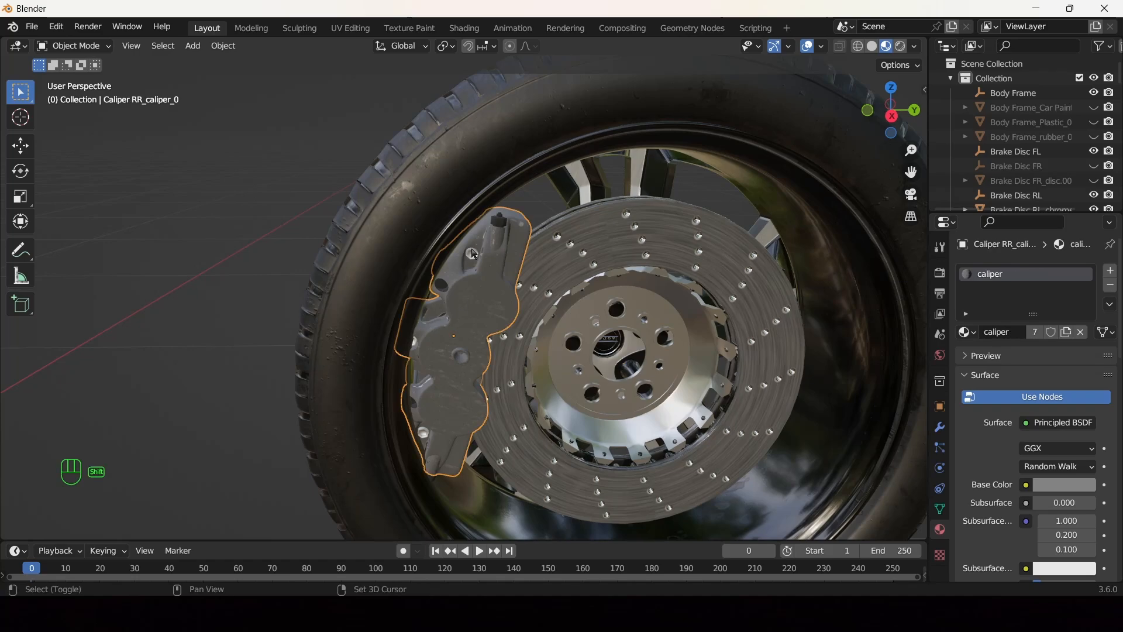
left_click(474, 255, "shift")
left_click(502, 226, "shift")
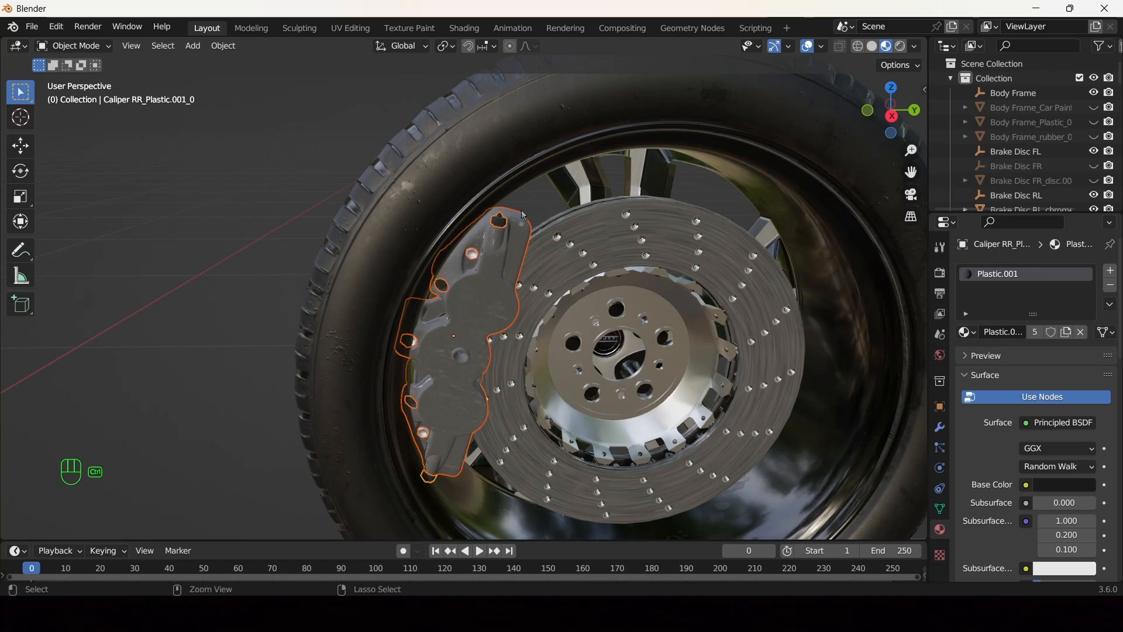
key("ctrl+j")
- Check the joined rear-right caliper with a cancelled move and hide it
key("g")
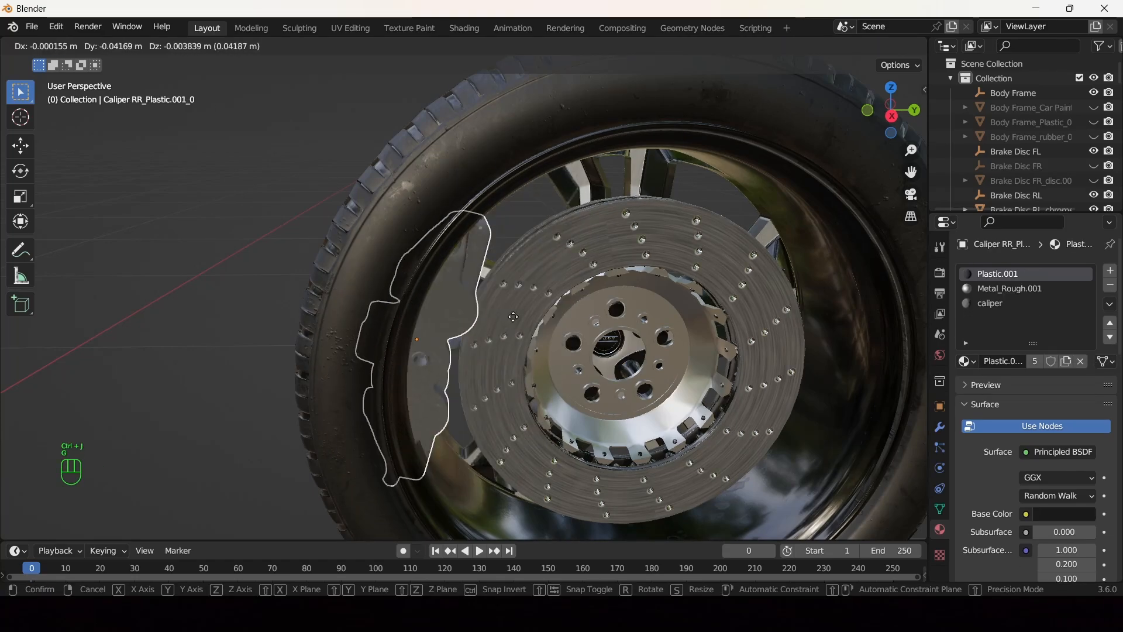
key("Escape")
scroll(595, 345, "down", 7)
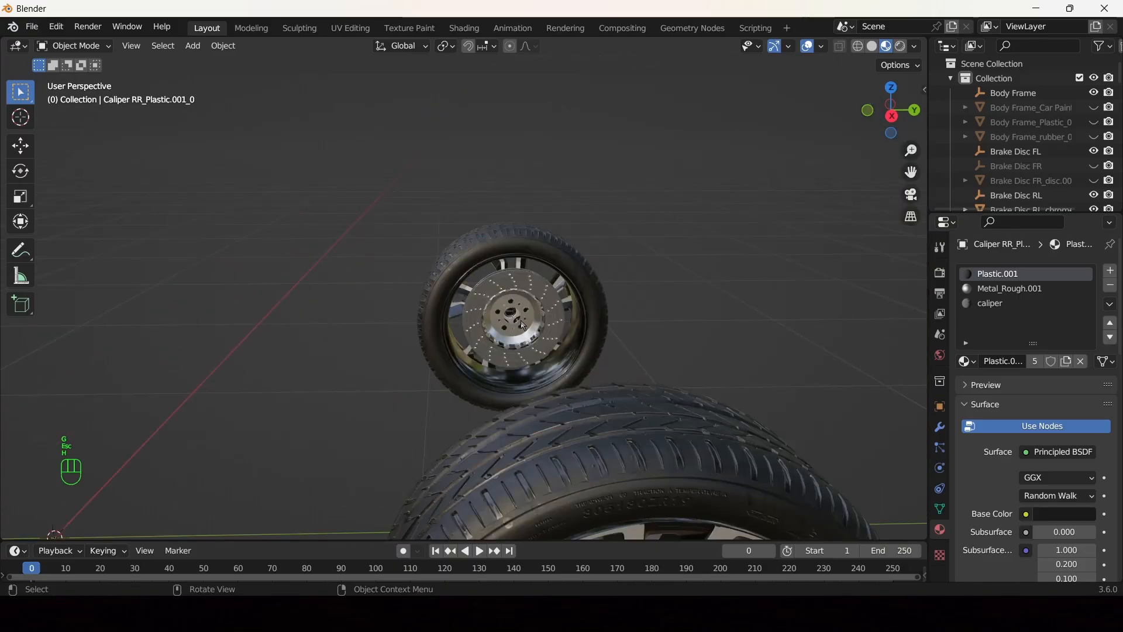
middle_click_drag(519, 319, 572, 335)
key("h")
- Join all rear-right tire, rim, brake disc and hub parts into one object with the wheel hub as the active object
left_click(572, 336)
left_click_drag(747, 210, 409, 444, "shift")
middle_click_drag(441, 446, 604, 460)
key("ctrl+j")
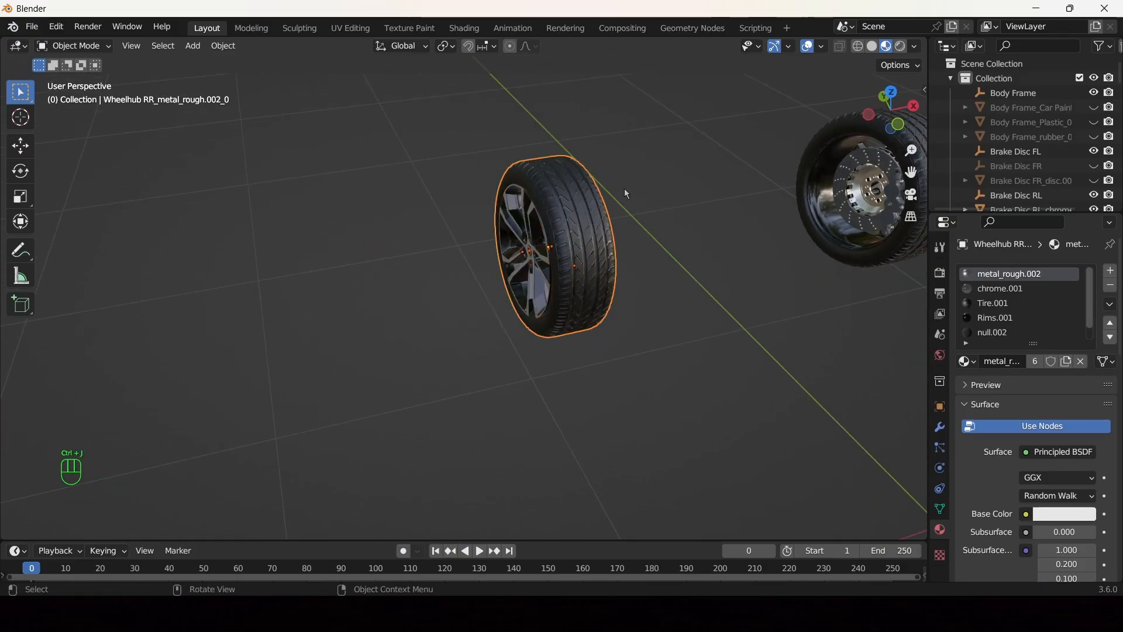
- Join the rear-left caliper body, rough metal and plastic parts into one object with the plastic part active
middle_click_drag(608, 256, 366, 270, "shift")
middle_click_drag(365, 271, 275, 285)
middle_click_drag(602, 386, 311, 217, "shift")
scroll(311, 217, "up", 3)
middle_click_drag(468, 222, 377, 310, "shift")
left_click(414, 329)
scroll(351, 281, "up", 2)
middle_click_drag(292, 234, 544, 234, "shift")
left_click(377, 254)
scroll(369, 297, "up", 4)
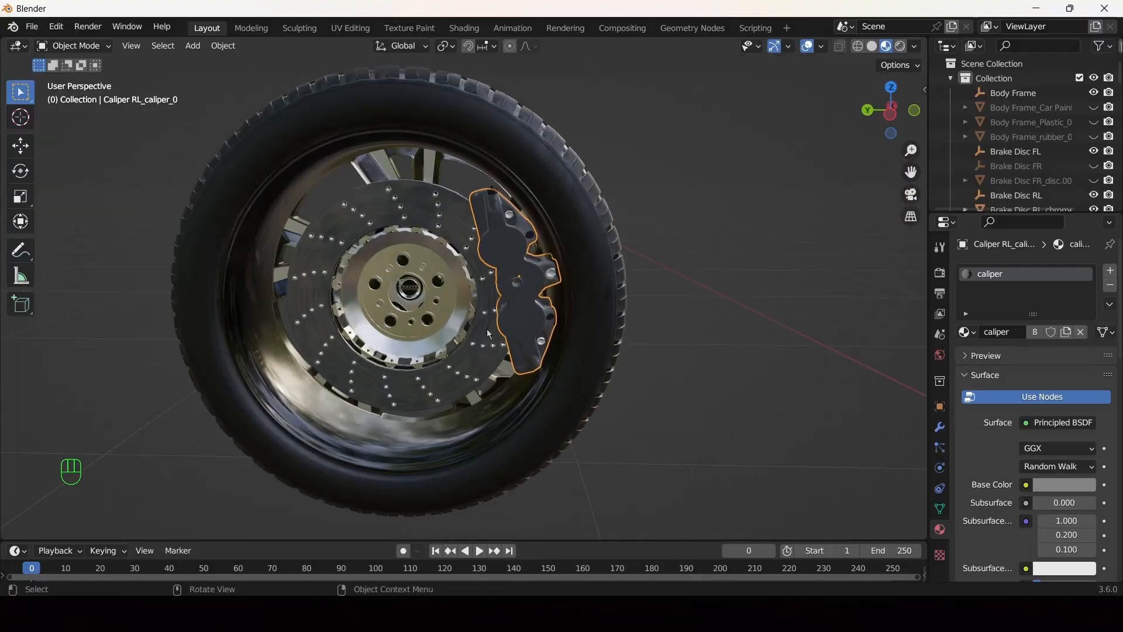
scroll(527, 188, "up", 2)
left_click(536, 169, "shift")
left_click(546, 166, "shift")
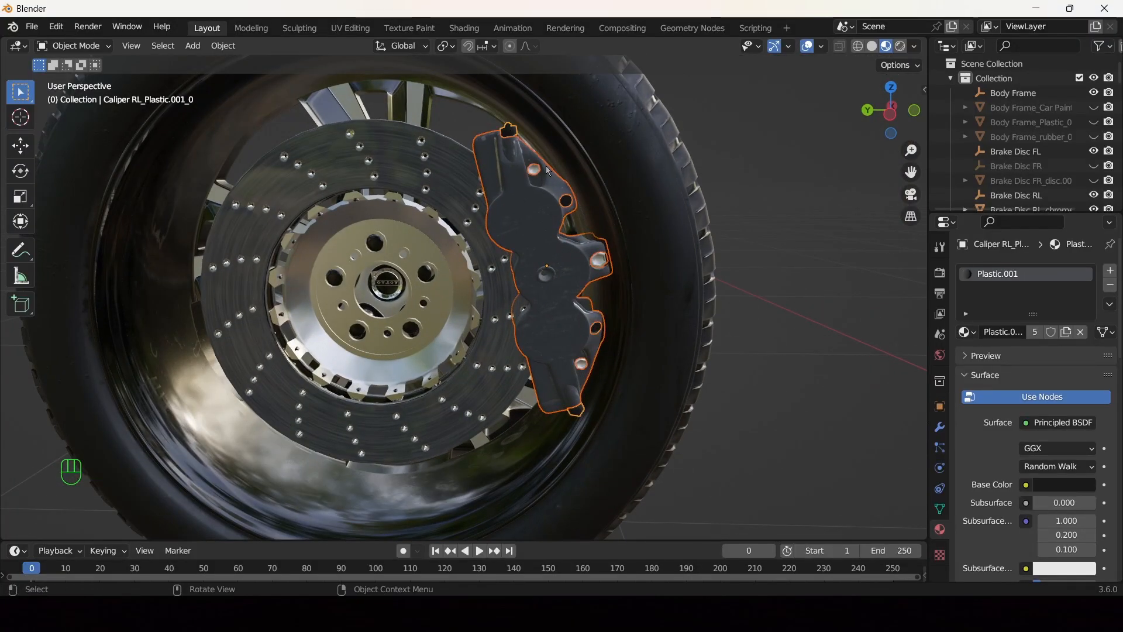
key("ctrl+j")
- Check the joined rear-left caliper with a cancelled move and hide it
key("g")
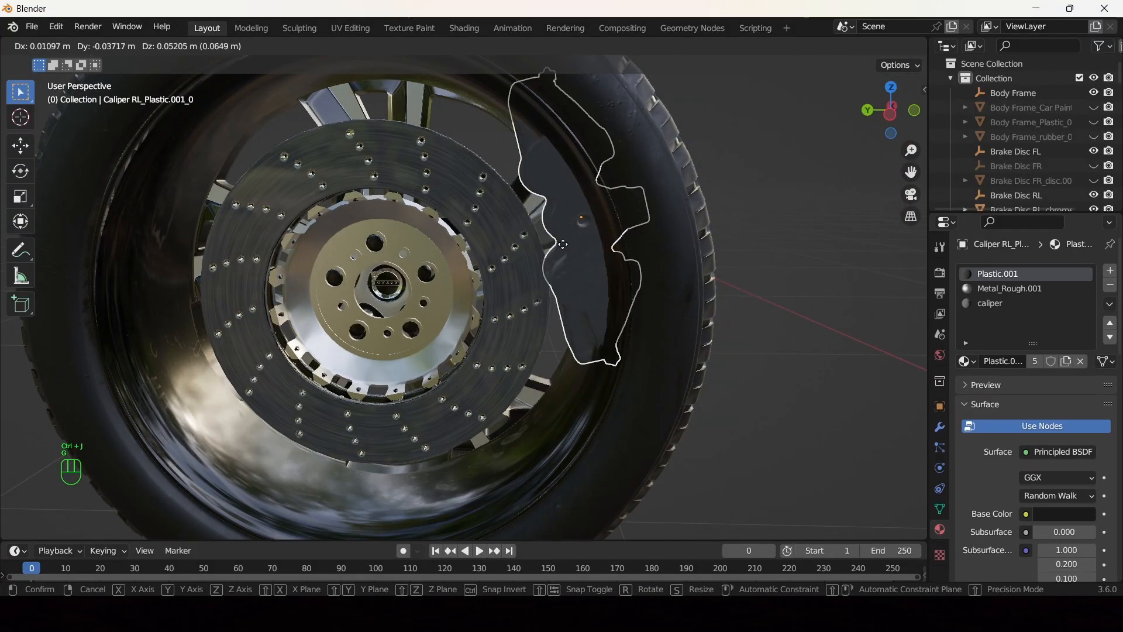
key("Escape")
key("h")
- Join all rear-left wheel parts into one object with the tire as the active object and check it with a cancelled move
scroll(507, 293, "down", 2)
middle_click_drag(507, 293, 316, 281)
scroll(388, 265, "down", 6)
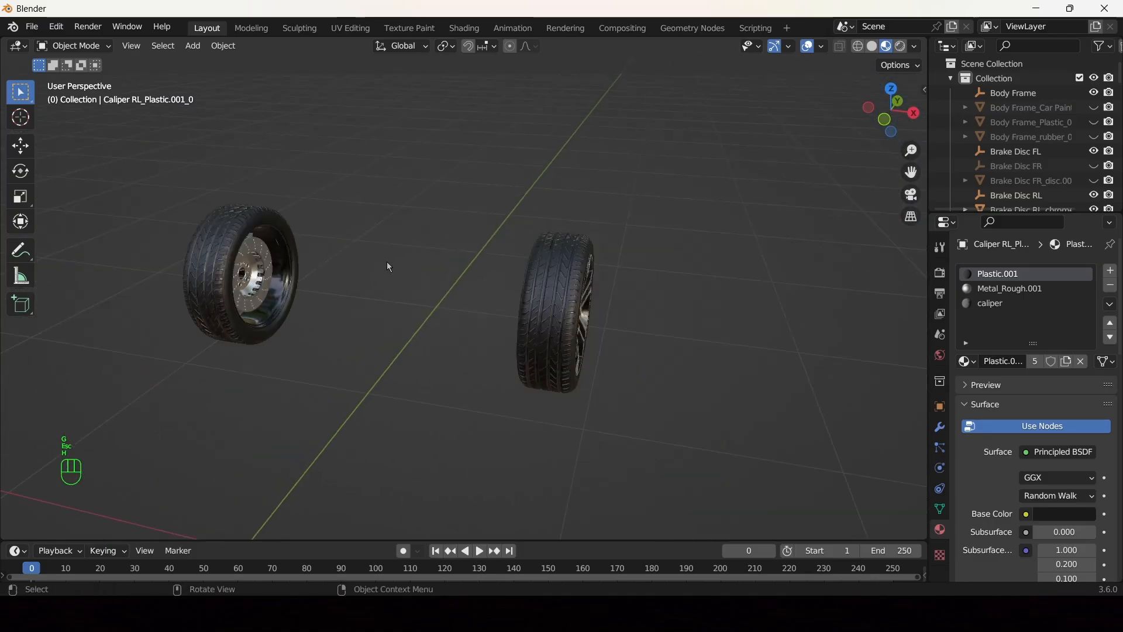
middle_click_drag(389, 266, 328, 281)
scroll(461, 310, "up", 5)
middle_click_drag(509, 371, 631, 291, "shift")
scroll(463, 310, "down", 4)
left_click(426, 290)
key("shift+b")
left_click_drag(680, 138, 382, 420)
key("ctrl+j")
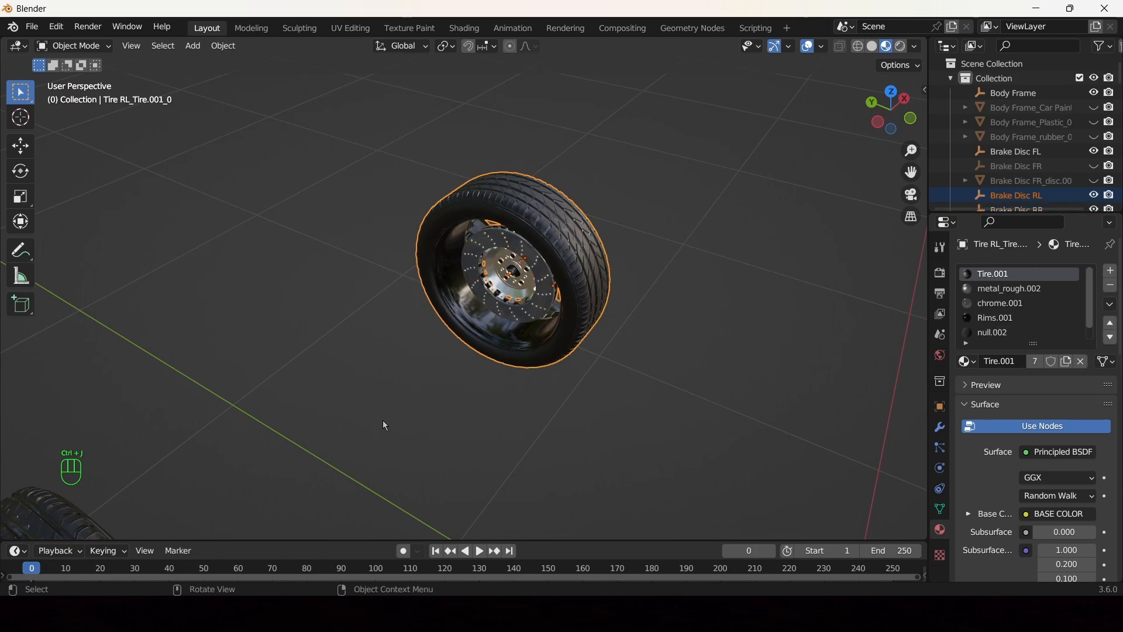
key("g")
key("Escape")
- Deselect the rear-left wheel and reveal all hidden parts of the car
scroll(574, 375, "down", 4)
middle_click_drag(573, 375, 433, 398)
scroll(433, 398, "down", 2)
scroll(439, 395, "up", 2)
left_click(441, 390)
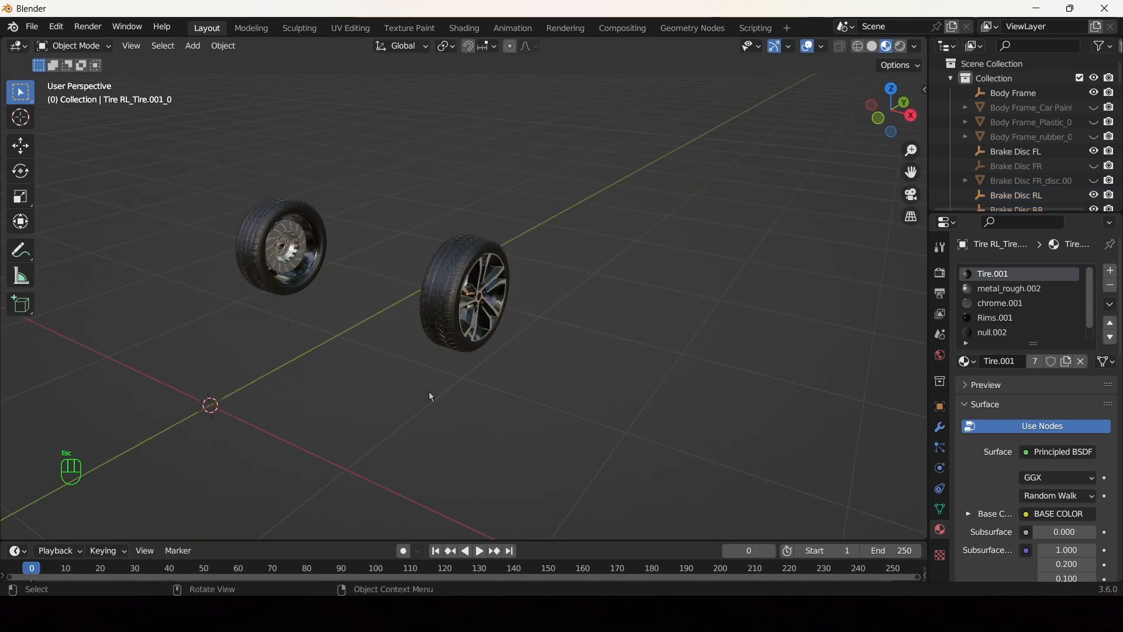
key("alt+h")
scroll(427, 392, "down", 4)
scroll(360, 387, "up", 3)
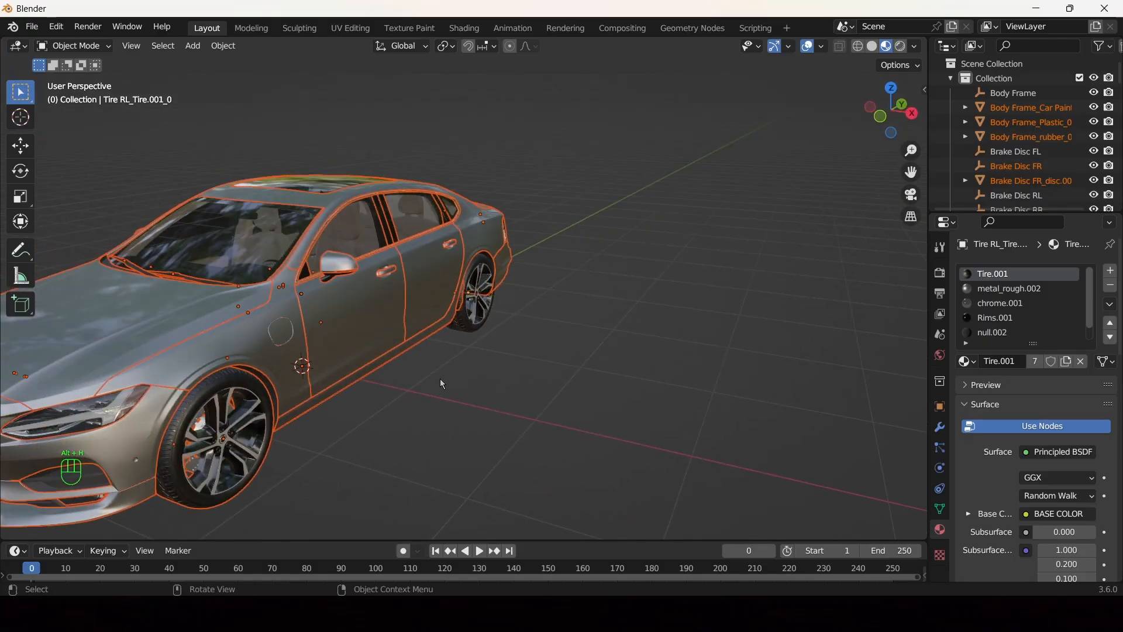
- Check the joined rear-right wheel with a cancelled move and hide it together with its caliper
mouse_move(441, 384)
middle_mouse_down()
mouse_move(401, 376)
mouse_move(620, 358)
mouse_move(449, 393)
mouse_move(442, 371)
middle_mouse_up()
scroll(449, 393, "up", 4)
left_click(448, 393)
key("g")
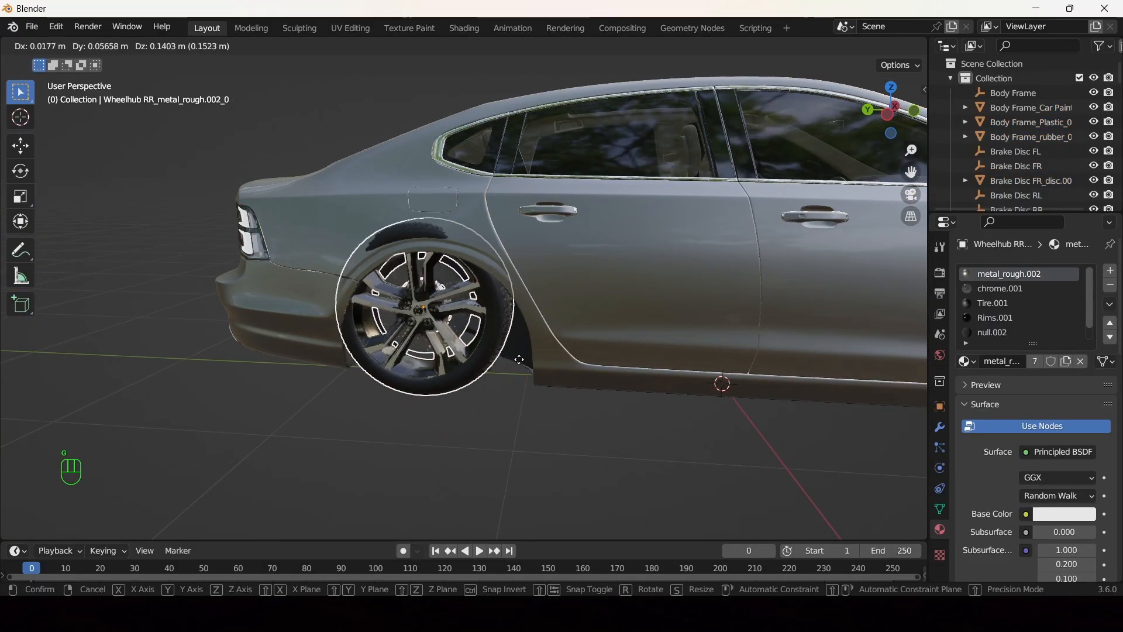
key("Escape")
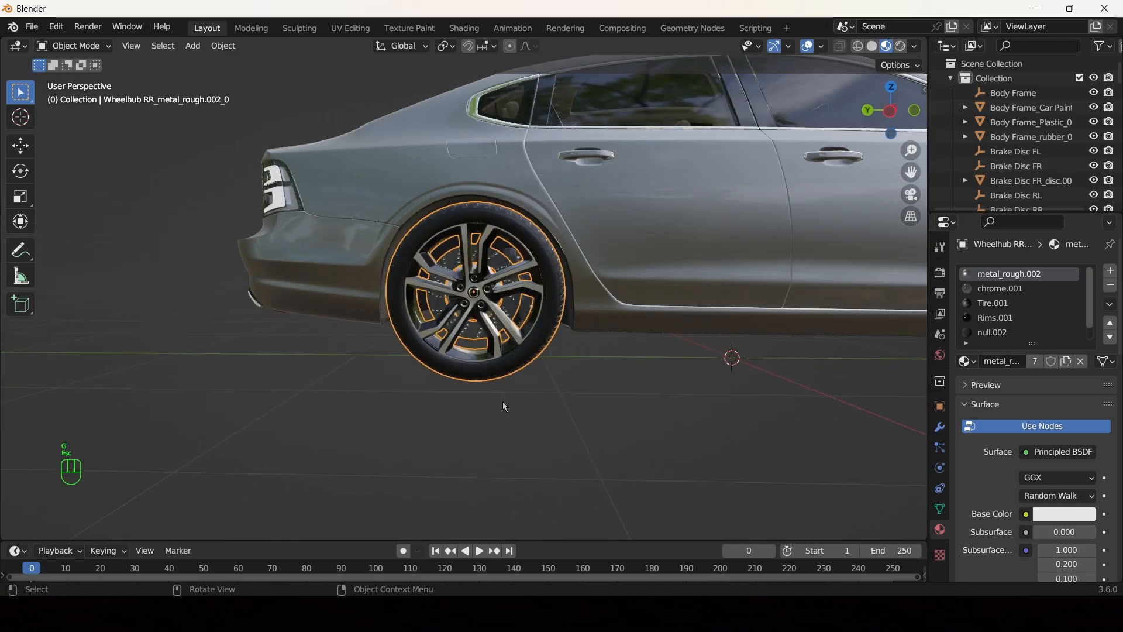
key("h")
left_click(523, 289)
key("h")
- Hide the joined front-right wheel and its brake caliper
scroll(529, 364, "down", 4)
middle_click_drag(530, 364, 538, 361)
scroll(541, 368, "up", 3)
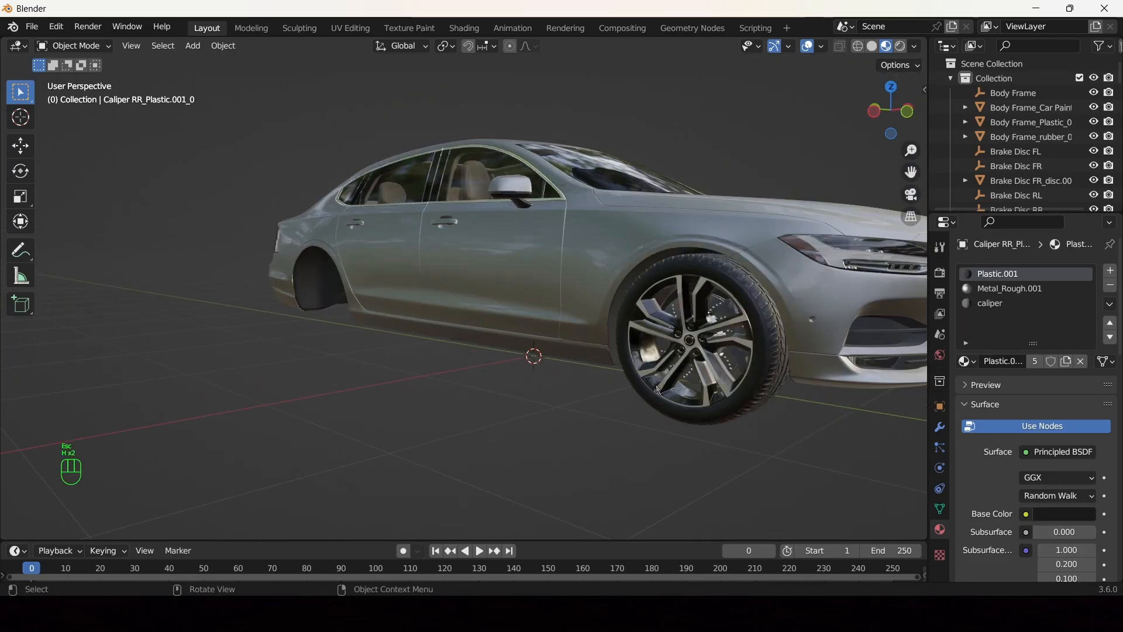
left_click(683, 374)
key("h")
left_click(737, 346)
key("h")
- Hide the joined front-left wheel and its brake caliper
middle_click_drag(741, 339, 162, 396)
key("h")
left_click(148, 383)
key("h")
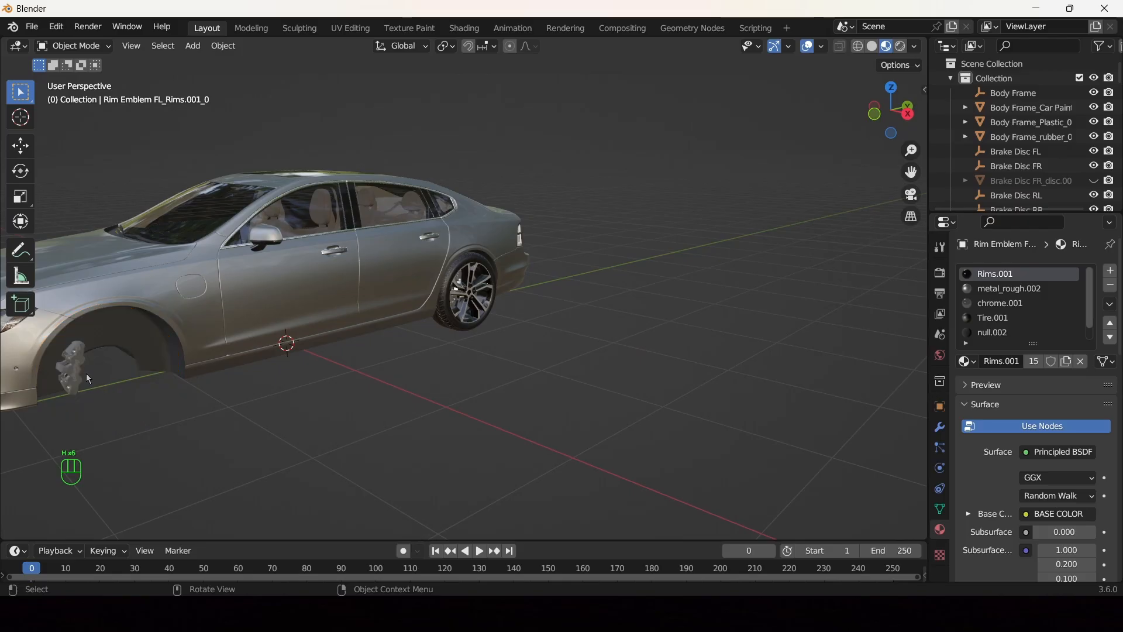
left_click(85, 373)
key("h")
- Hide the joined rear-left wheel and its brake caliper
left_click(462, 322)
key("h")
middle_click_drag(462, 323, 498, 282)
left_click(408, 282)
key("h")
- Join all remaining car body parts into one object with the rear door as the active object, keeping Material Preview shading
scroll(395, 313, "down", 5)
middle_click_drag(394, 314, 498, 333)
left_click(476, 295)
middle_click_drag(476, 295, 446, 288)
left_click(509, 261)
left_click_drag(614, 140, 85, 412, "shift")
middle_click_drag(281, 404, 346, 328)
middle_click_drag(346, 328, 307, 438, "shift")
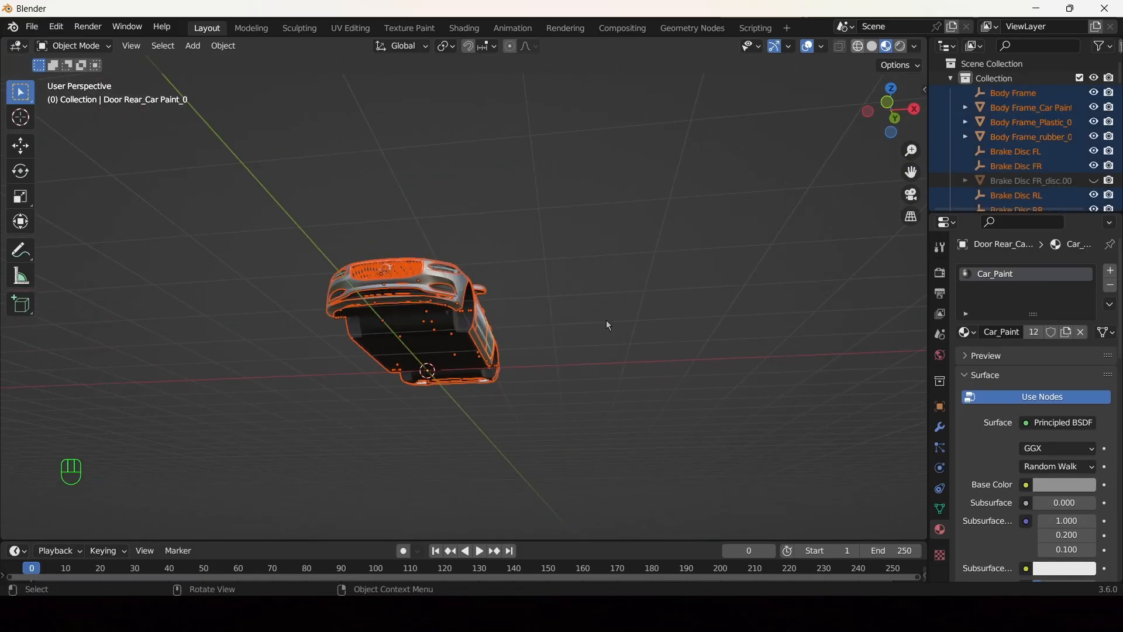
key("alt+z")
middle_click_drag(606, 320, 639, 298)
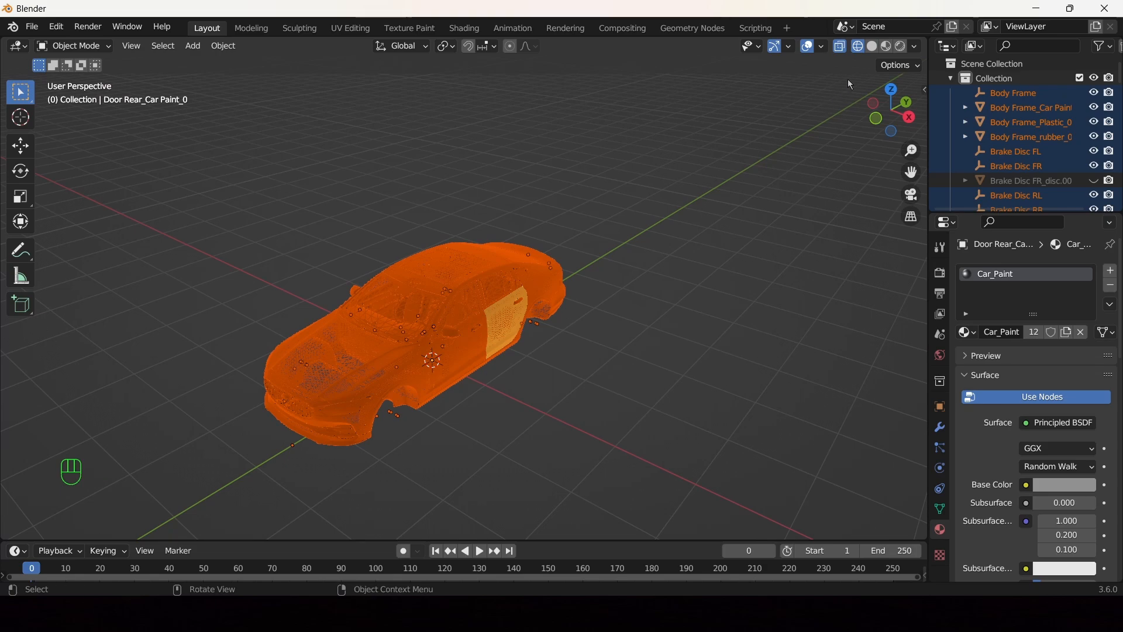
left_click(886, 46)
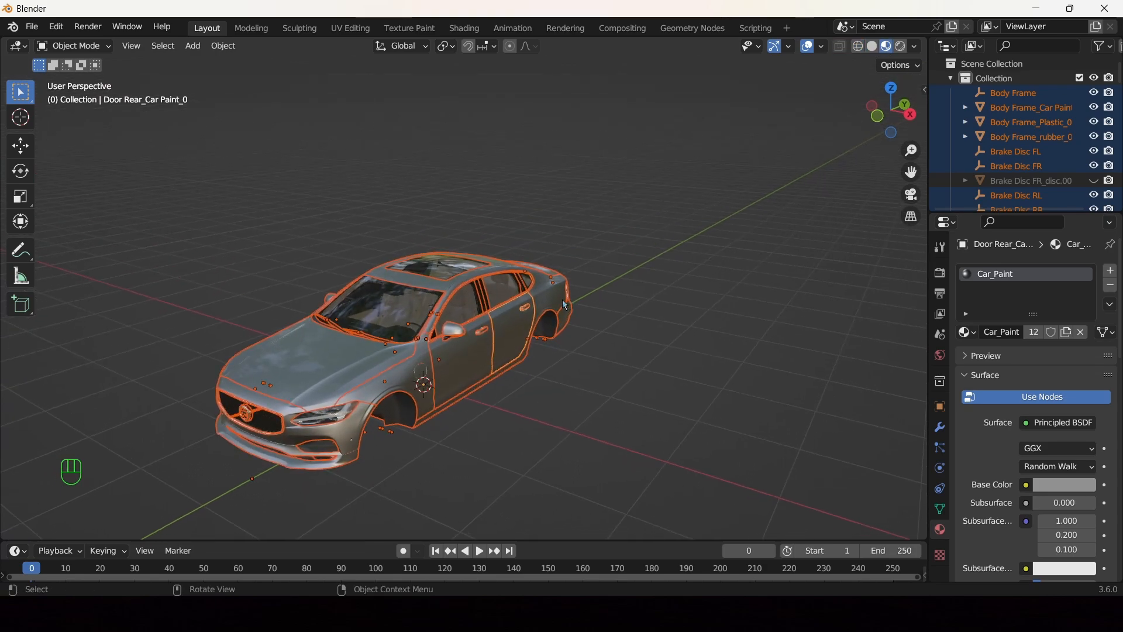
key("ctrl")
key("ctrl+j")
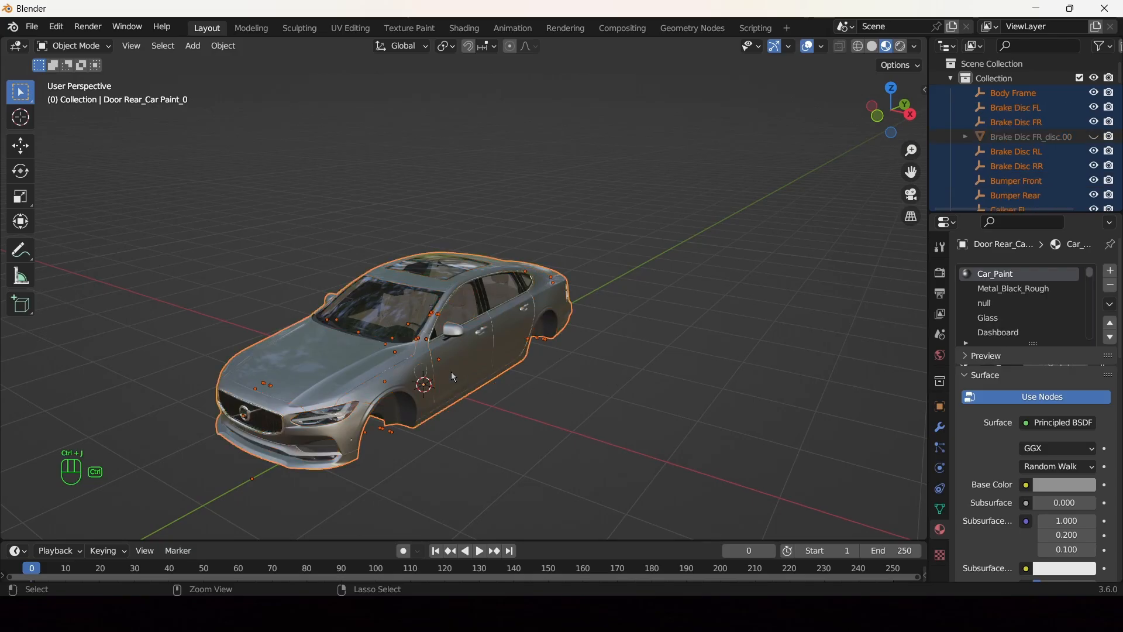
- Check the joined car body with a cancelled move
scroll(451, 371, "up", 2)
middle_click_drag(447, 363, 484, 403)
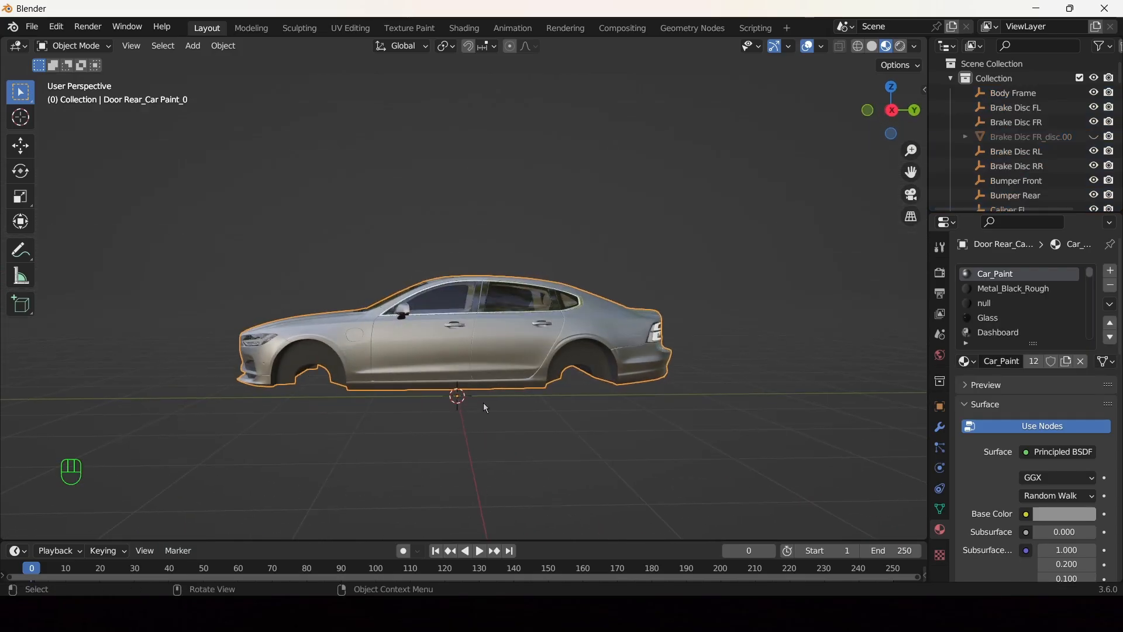
key("g")
key("Escape")
- Reveal the hidden wheels and calipers and deselect everything
mouse_move(577, 431)
middle_mouse_down()
mouse_move(618, 437)
mouse_move(532, 439)
mouse_move(546, 426)
mouse_move(562, 434)
middle_mouse_up()
key("alt+h")
left_click(501, 404)
- Examine the complete car in the right orthographic view and in perspective
left_click(904, 115)
scroll(488, 391, "up", 2)
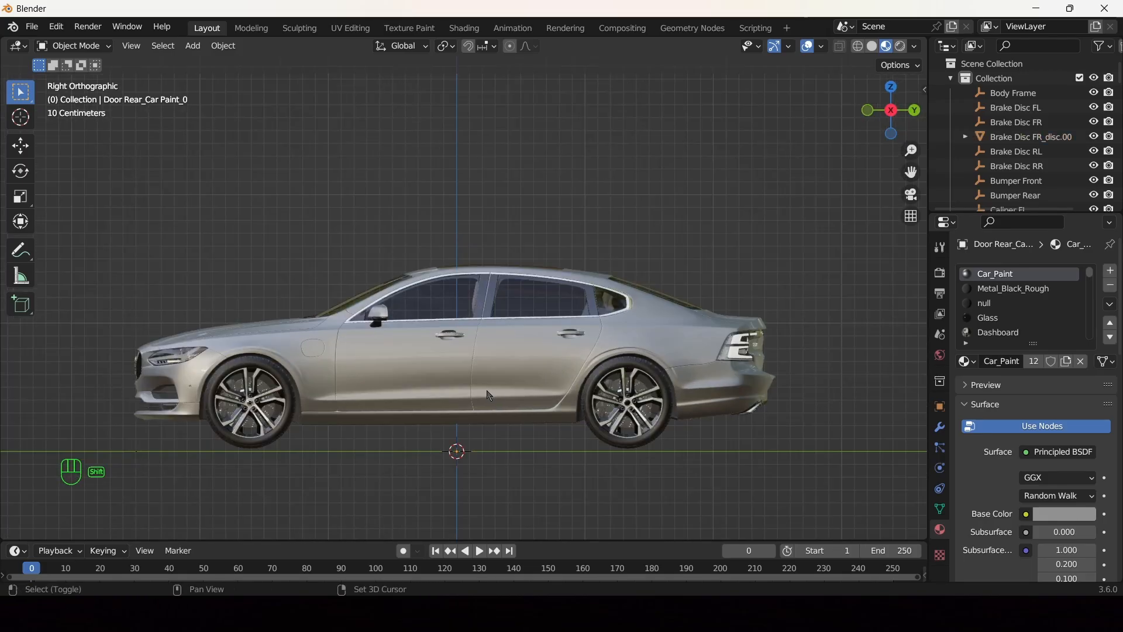
middle_click_drag(487, 390, 507, 283, "shift")
left_click(545, 404)
scroll(545, 404, "up", 1)
middle_click_drag(545, 406, 582, 480, "shift")
scroll(546, 419, "down", 1)
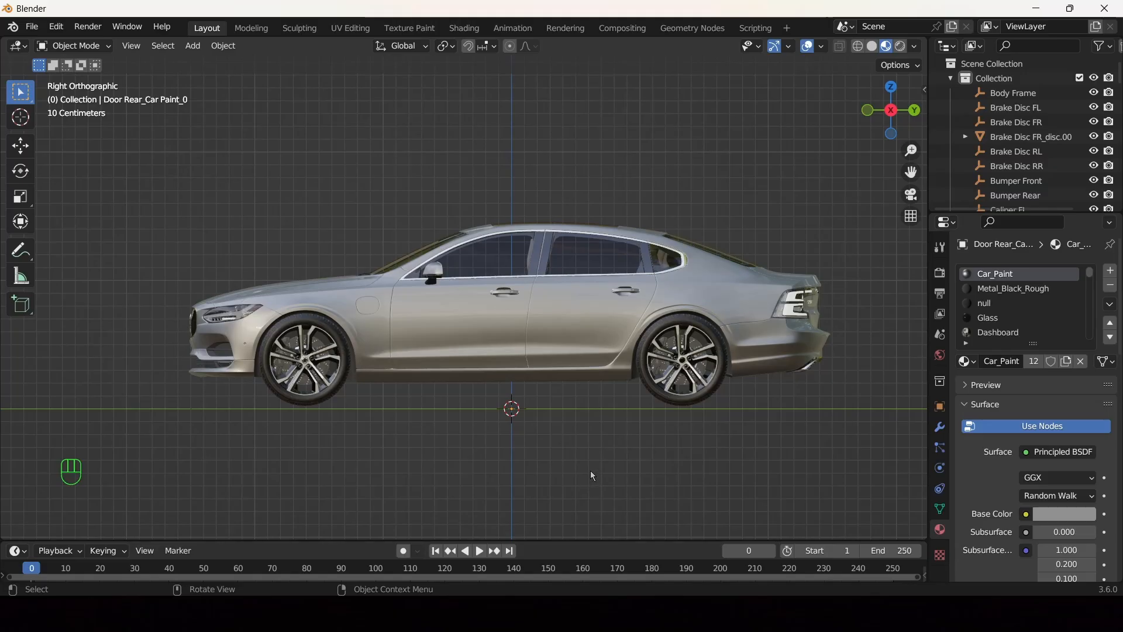
scroll(591, 470, "down", 1)
middle_click_drag(349, 267, 550, 332)
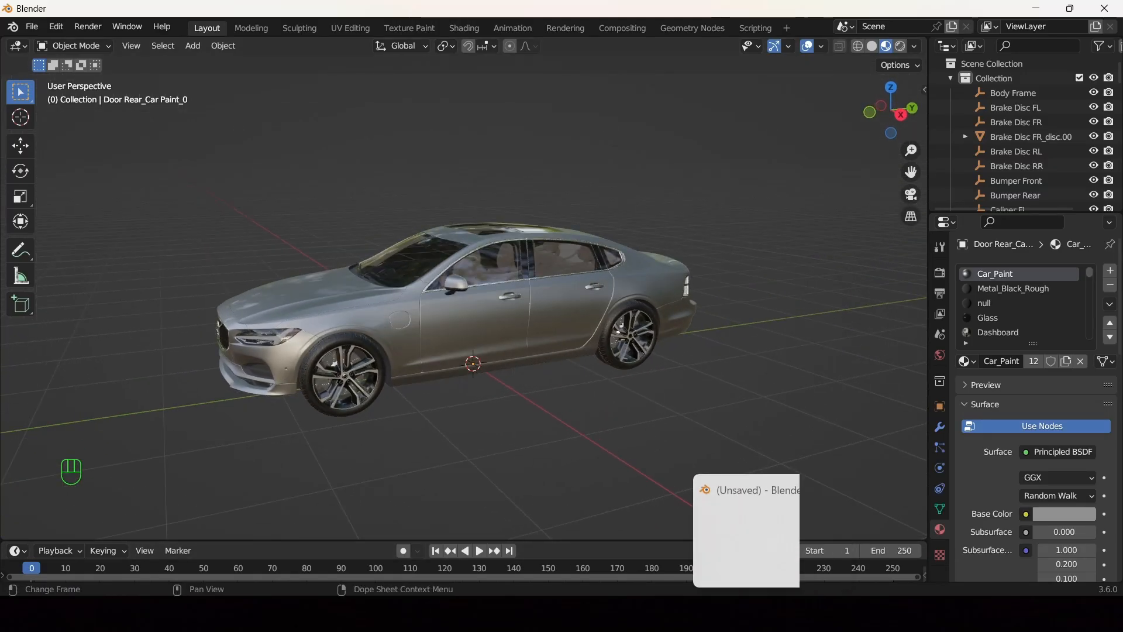
- Switch to the Chevrolet Corvette Z06 RIGGED Blender file and copy the car body's object name gt.Body
left_click(709, 613)
middle_click_drag(457, 314, 573, 370)
left_click(535, 321)
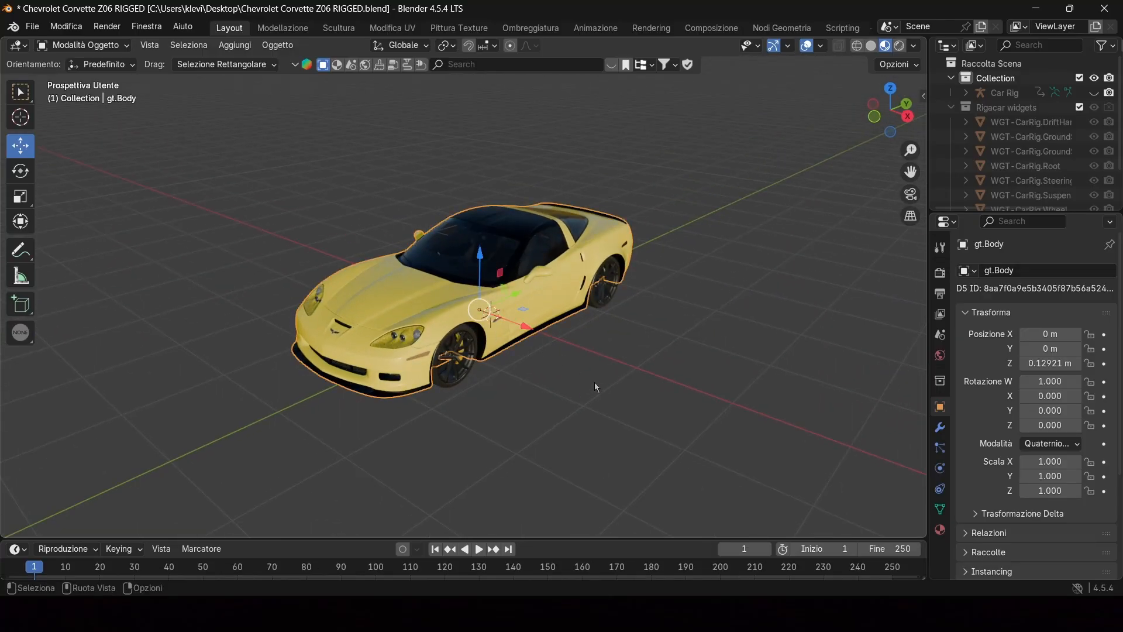
key("F2")
key("ctrl+c")
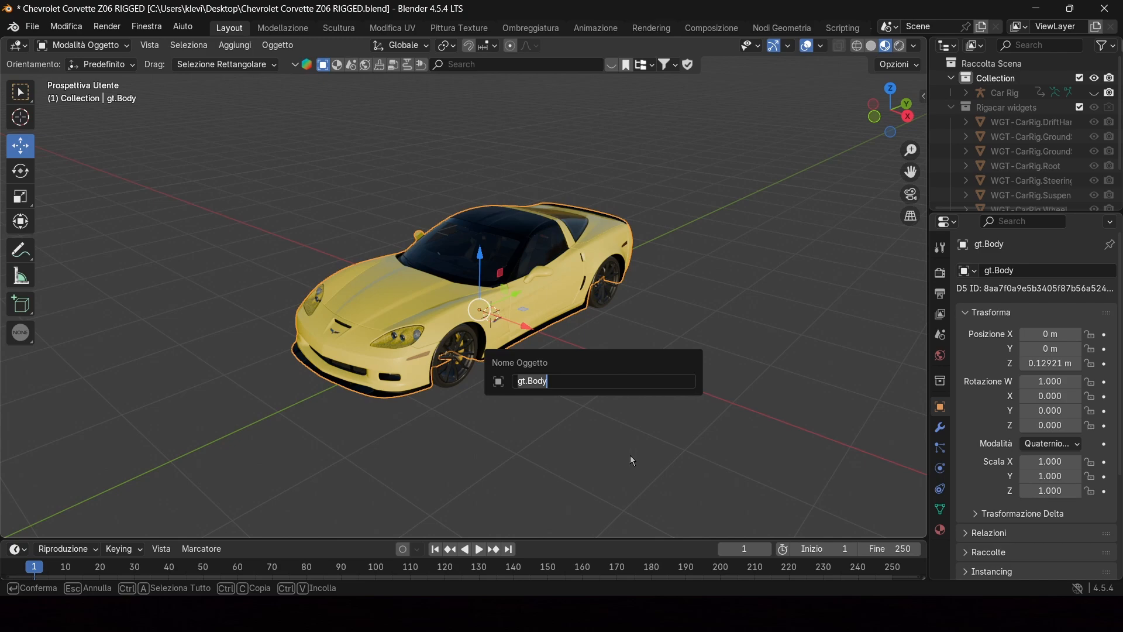
key("Escape")
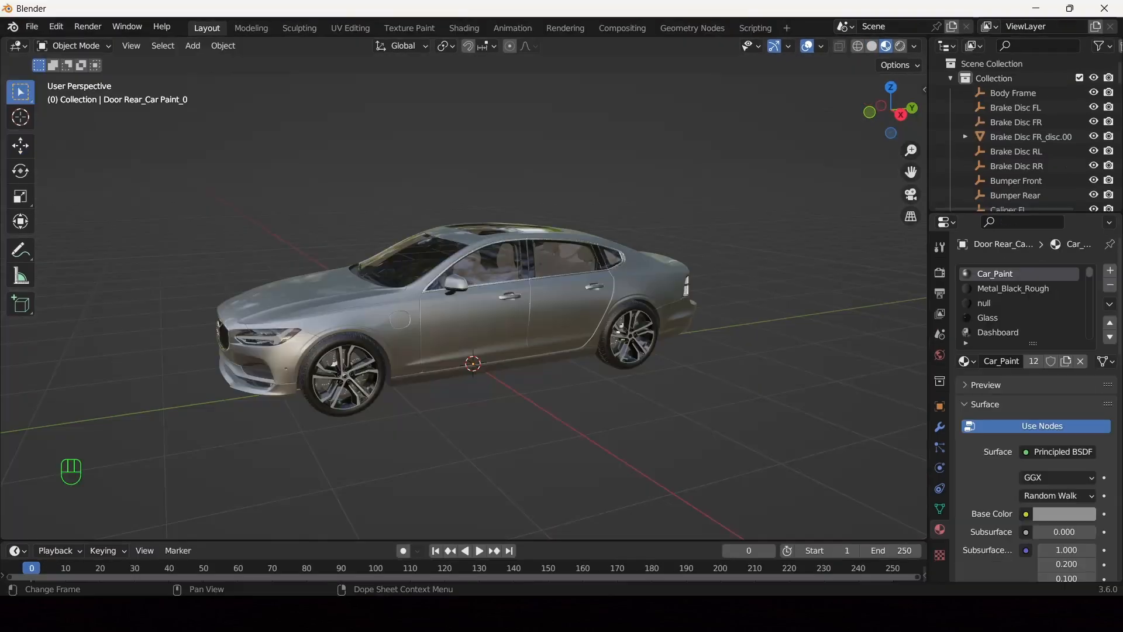
- Rename the joined Volvo body object as gt.Body using the copied name
left_click(482, 327)
key("F2")
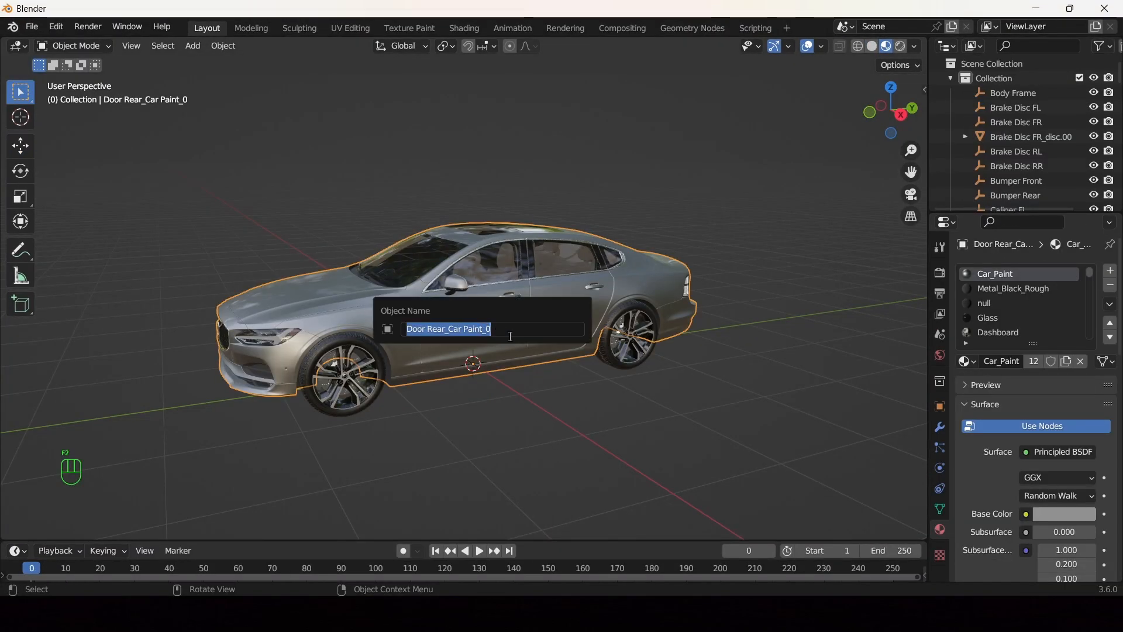
key("ctrl+v")
key("Return")
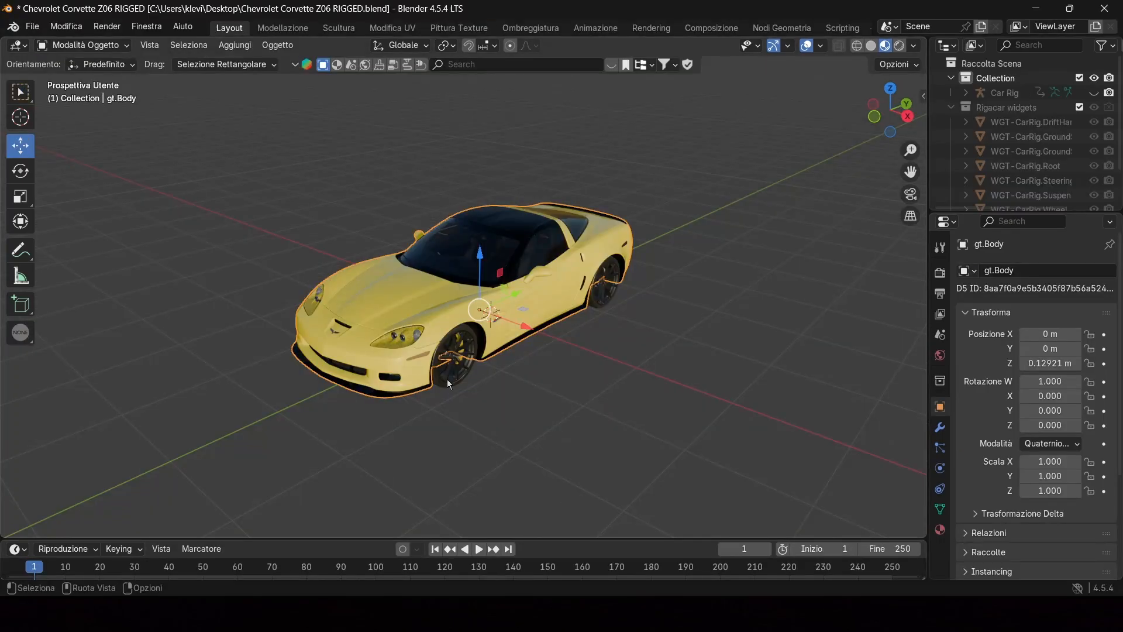
- Copy the name of the Corvette's front-left wheel and rename the Volvo's front-left wheel as gt-Wheel.Ft.L
left_click(447, 379)
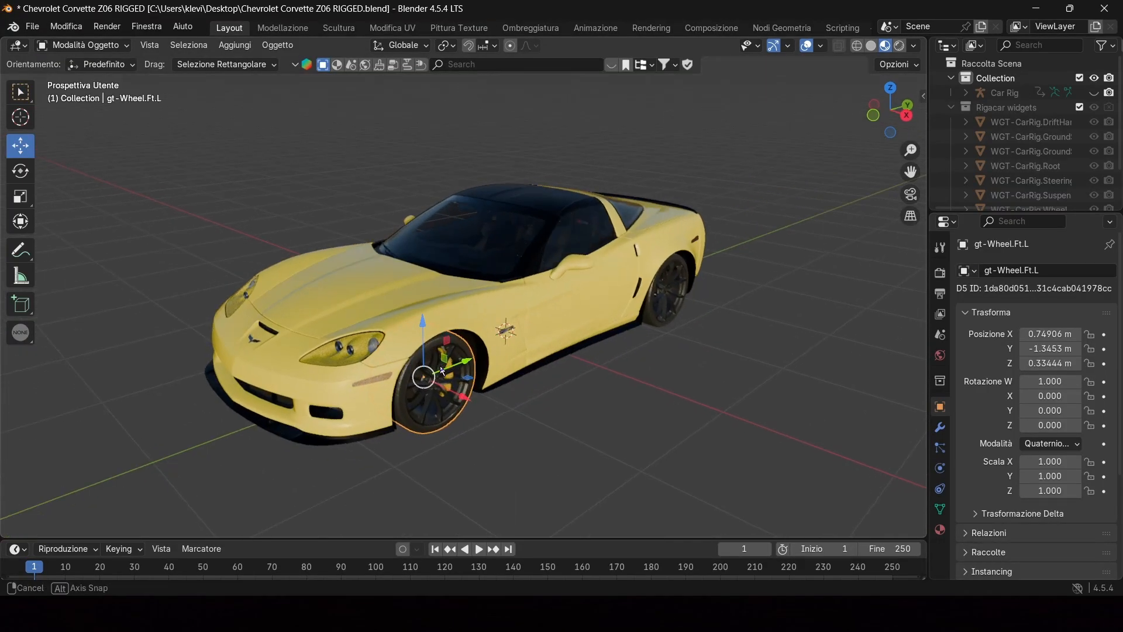
key("F2")
key("ctrl+c")
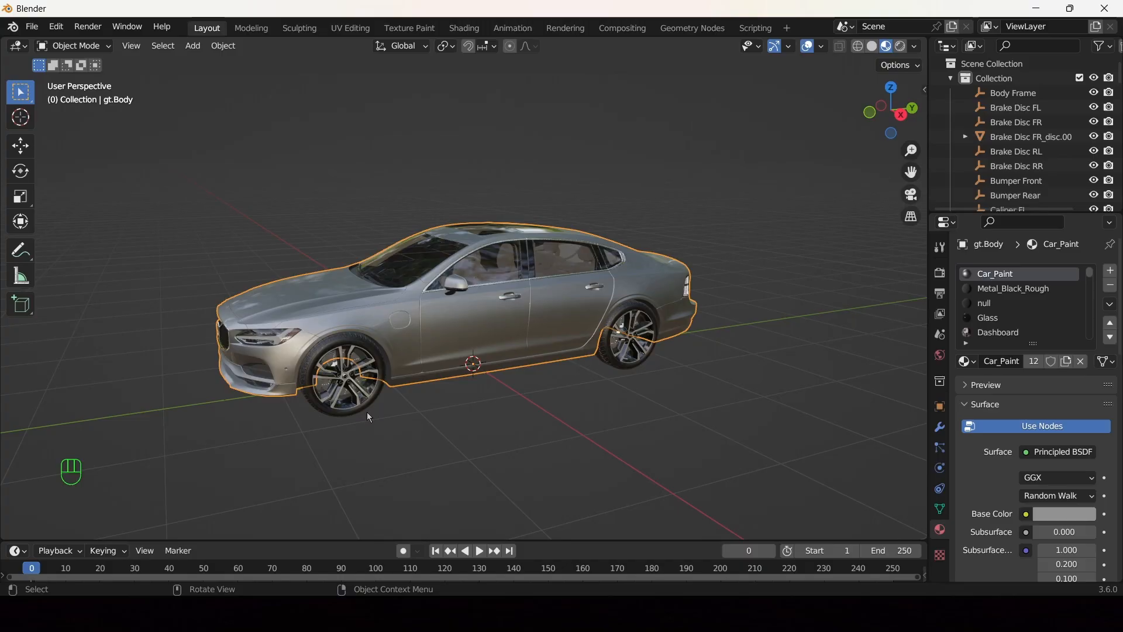
left_click(367, 412)
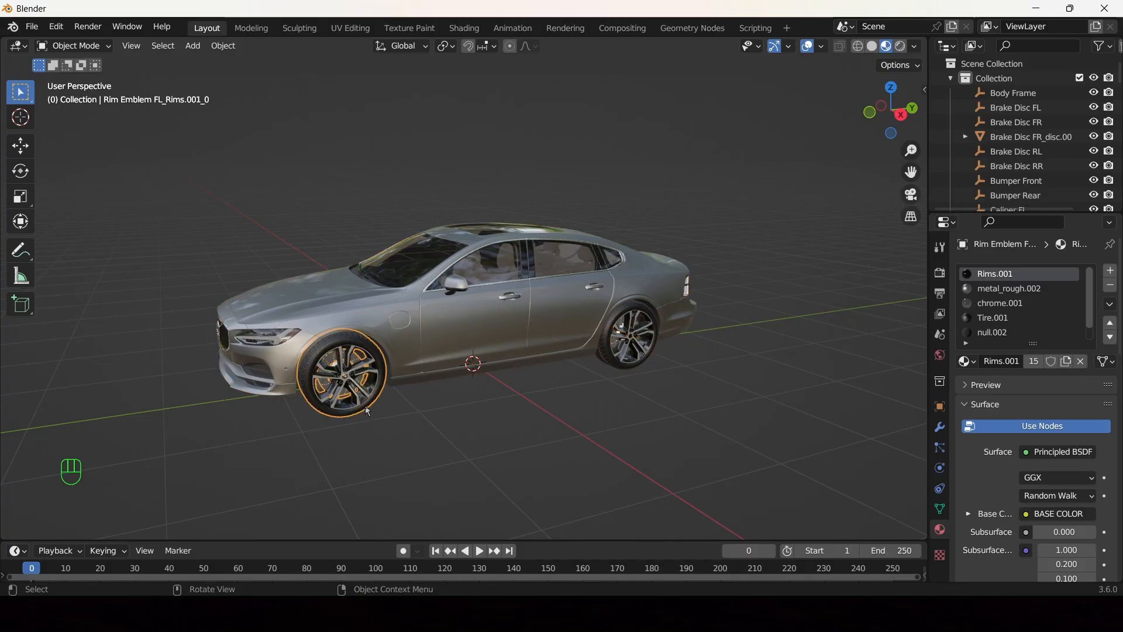
key("F2")
key("ctrl+v")
key("Return")
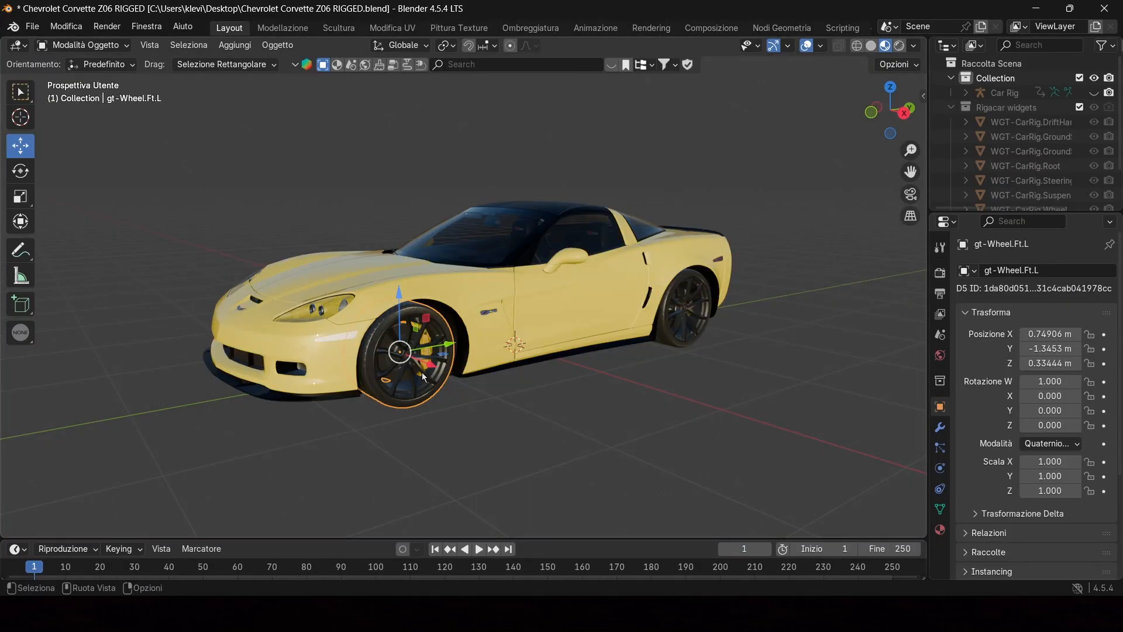
- In the Corvette file, copy the front-left brake caliper's object name gt-WheelBrake.Ft.L
scroll(424, 373, "up", 2)
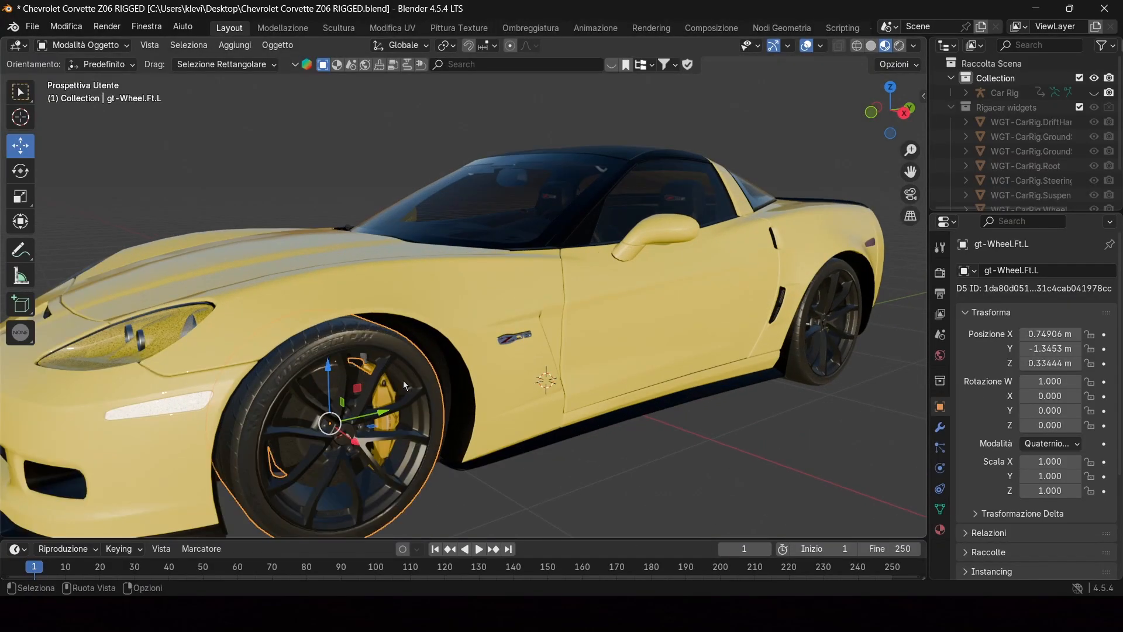
left_click(383, 398)
scroll(446, 415, "down", 3)
key("F2")
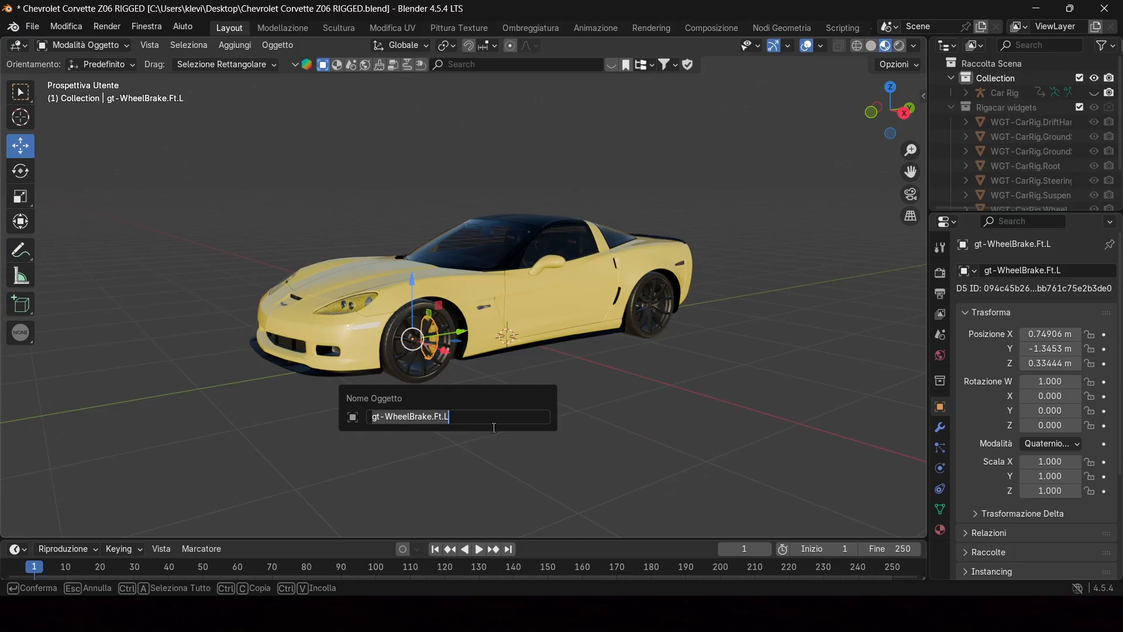
key("Return")
scroll(434, 374, "up", 4)
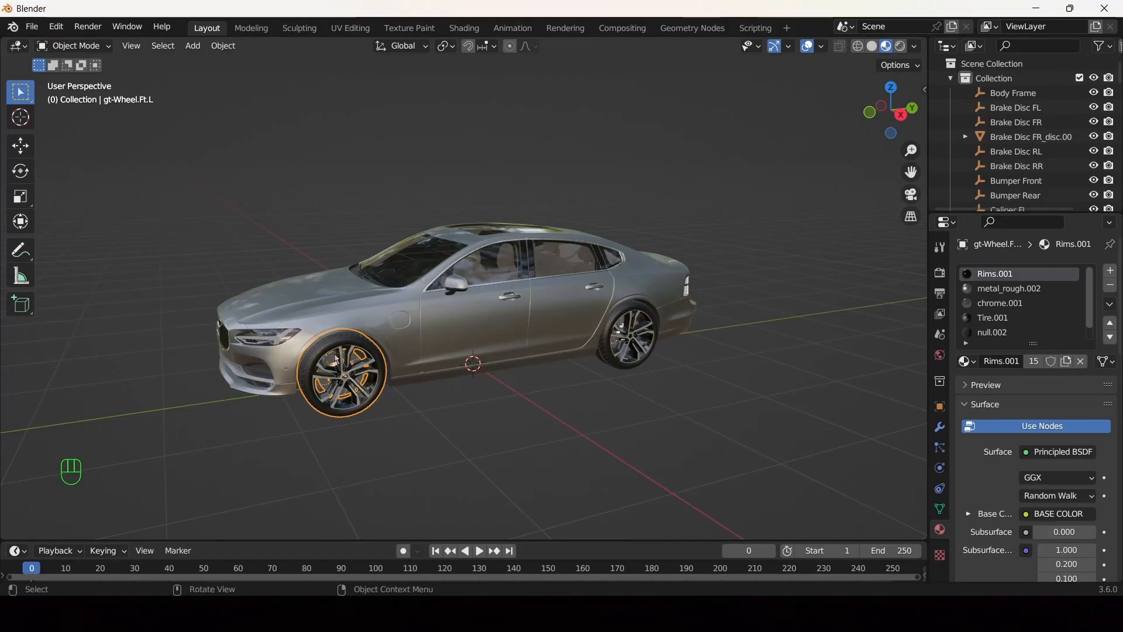
- In the Volvo file, rename the front-left brake caliper as gt-WheelBrake.Ft.L
scroll(362, 378, "up", 5)
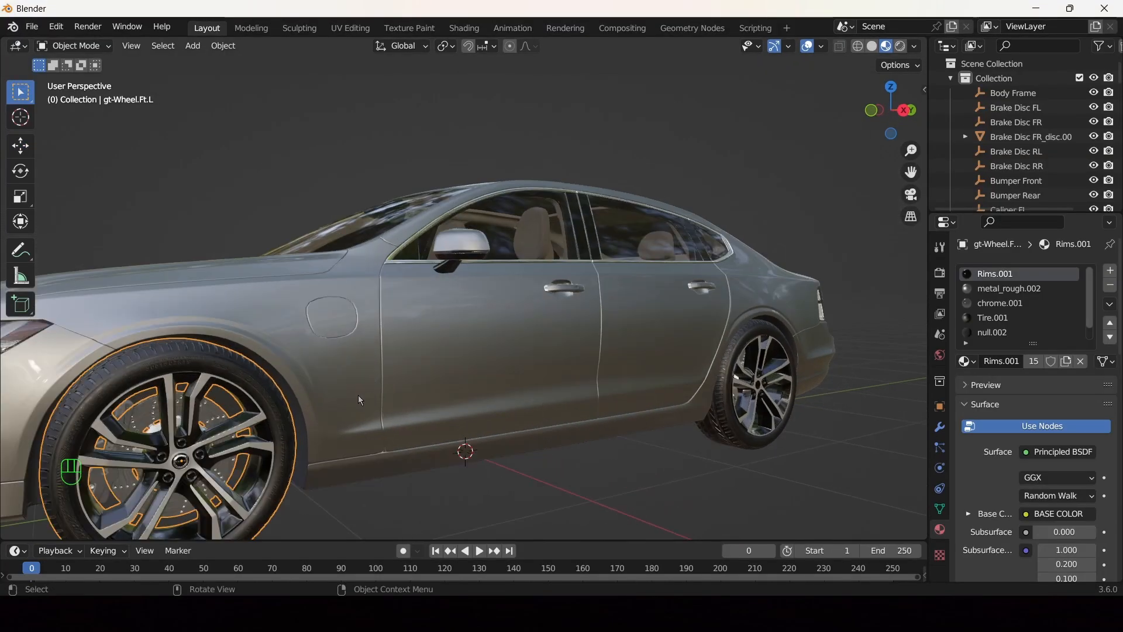
scroll(380, 377, "down", 3)
left_click(245, 366)
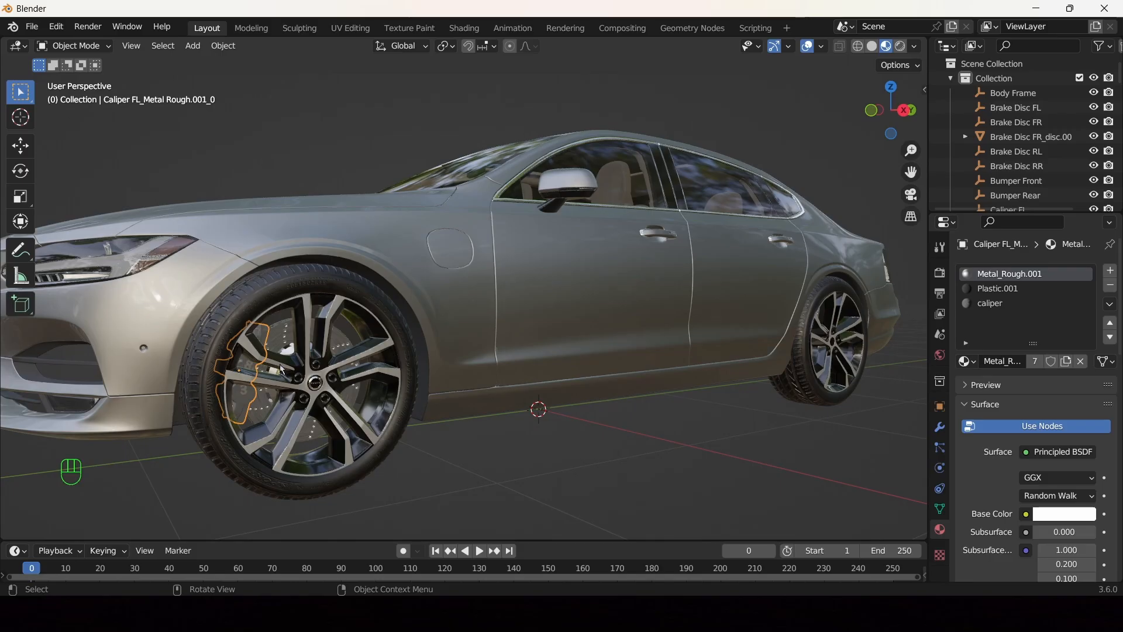
key("F2")
type("gt-WheelBrake.Ft.L")
key("Return")
- Select the Volvo's rear-left wheel and copy the name gt-Wheel.Bk.L from the Corvette's rear-left wheel
scroll(484, 460, "down", 2)
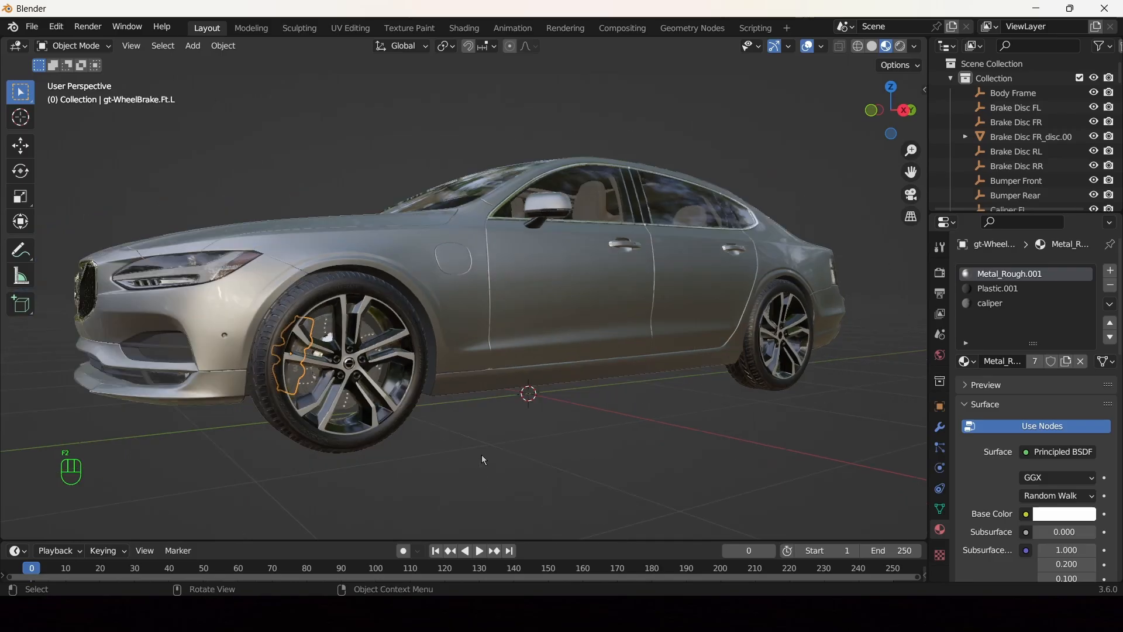
scroll(503, 459, "down", 2)
middle_click_drag(518, 462, 585, 468)
left_click(562, 336)
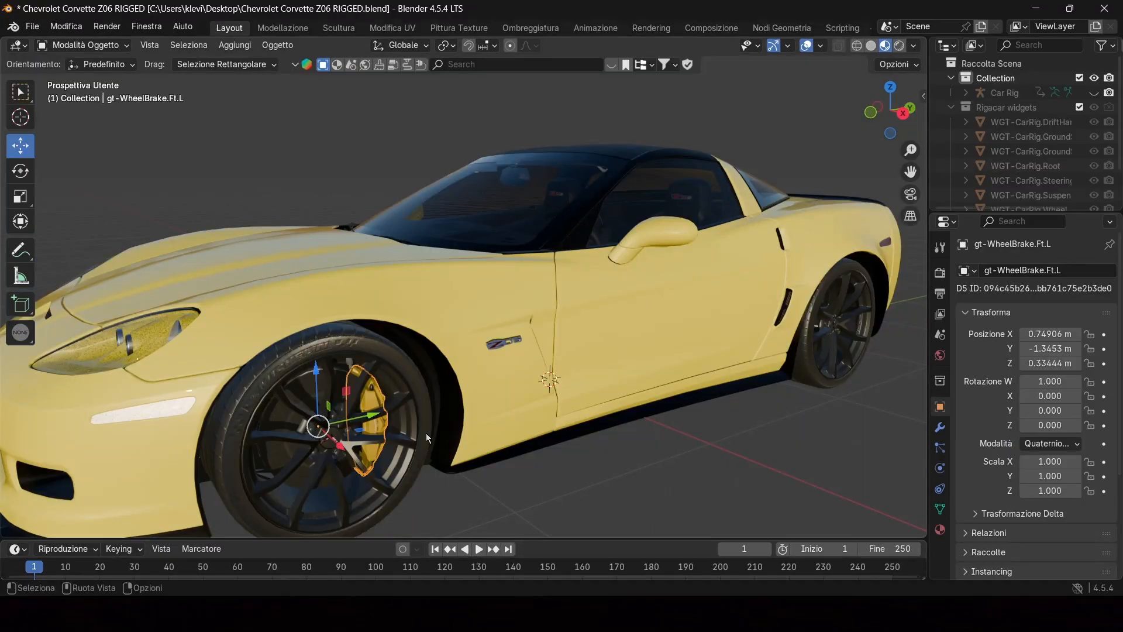
scroll(592, 437, "down", 3)
middle_click_drag(591, 436, 563, 406)
scroll(532, 402, "up", 4)
left_click(535, 403)
key("F2")
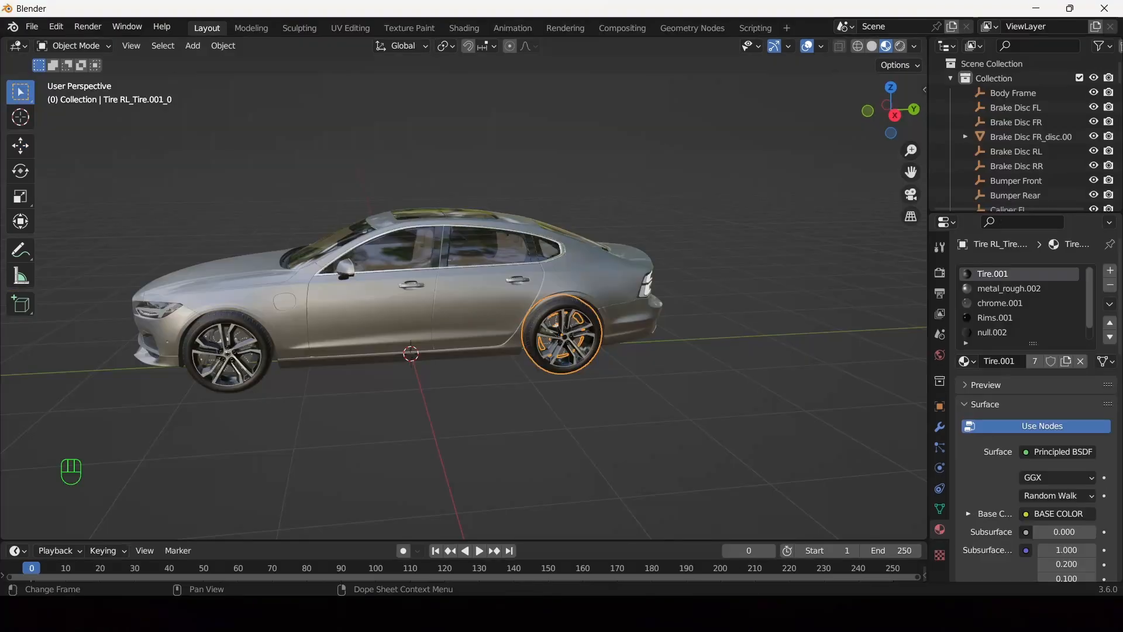
- Rename the Volvo's rear-left wheel as gt-Wheel.Bk.L using the copied name
scroll(606, 338, "up", 3)
middle_click_drag(643, 379, 478, 355, "shift")
scroll(478, 355, "up", 3)
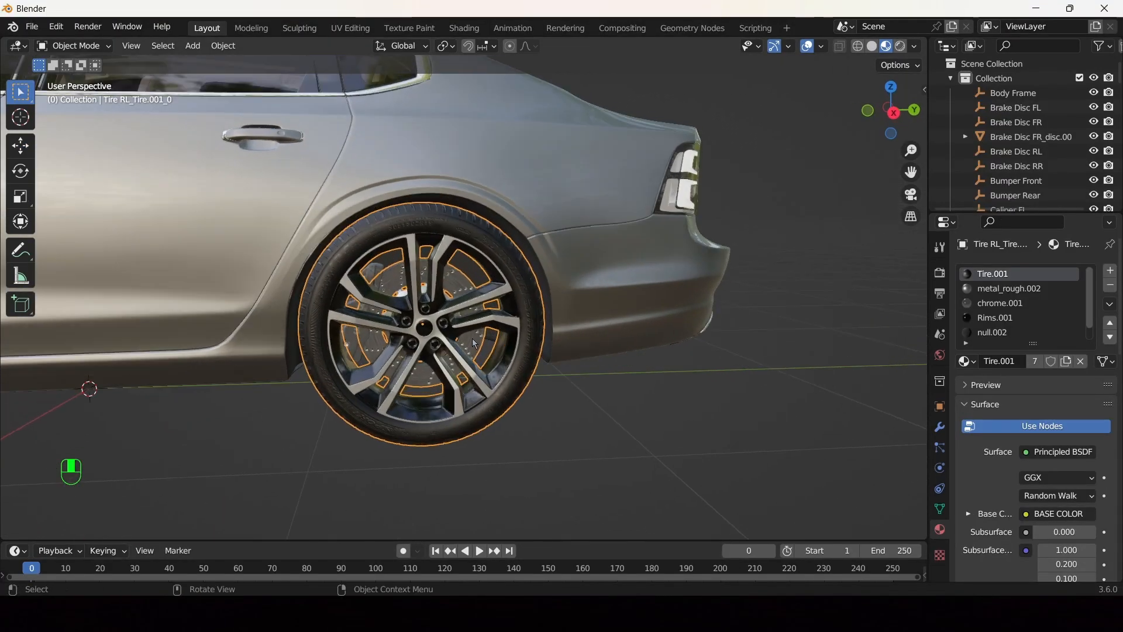
key("F2")
key("Return")
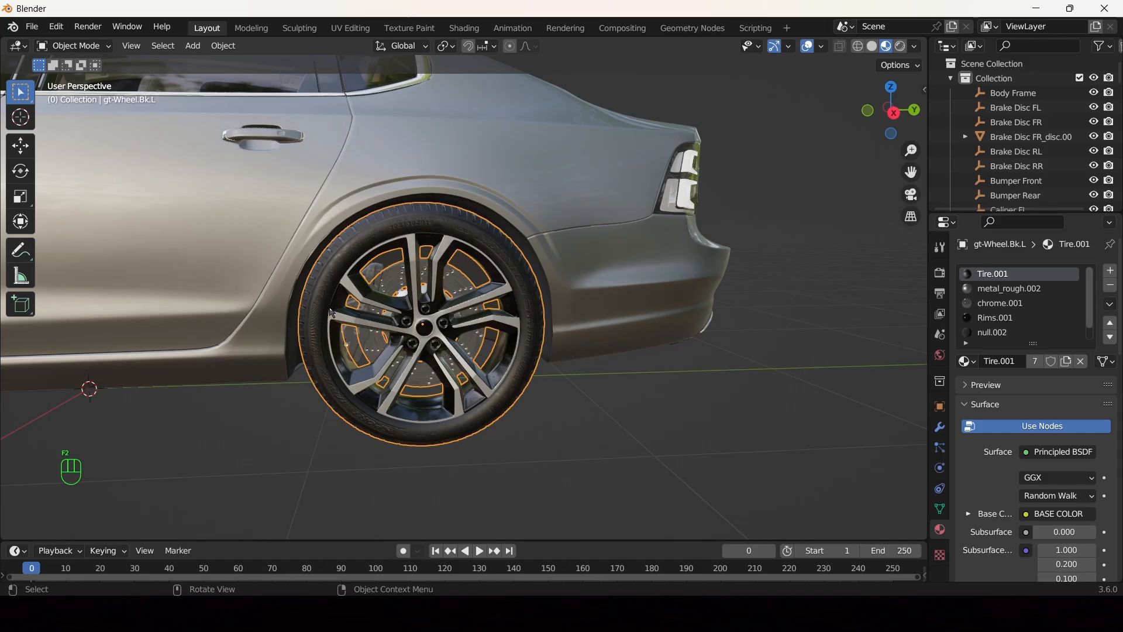
- Rename the Volvo's rear-left brake caliper as gt-WheelBrake.Bk.L, copying the name from the Corvette's matching caliper
left_click(360, 337)
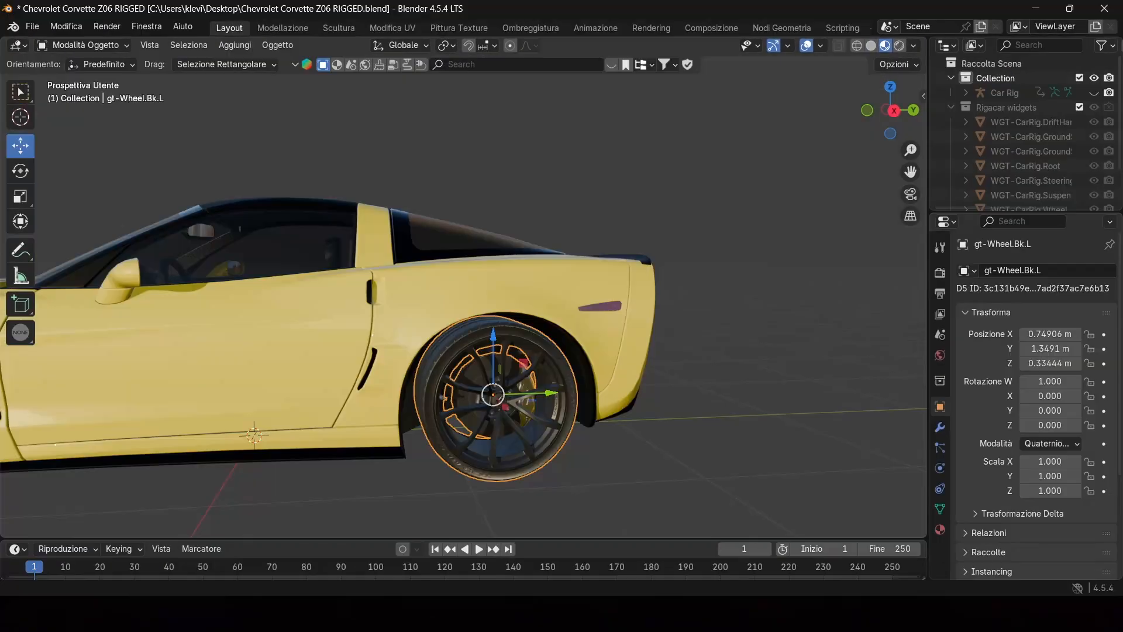
scroll(528, 420, "up", 5)
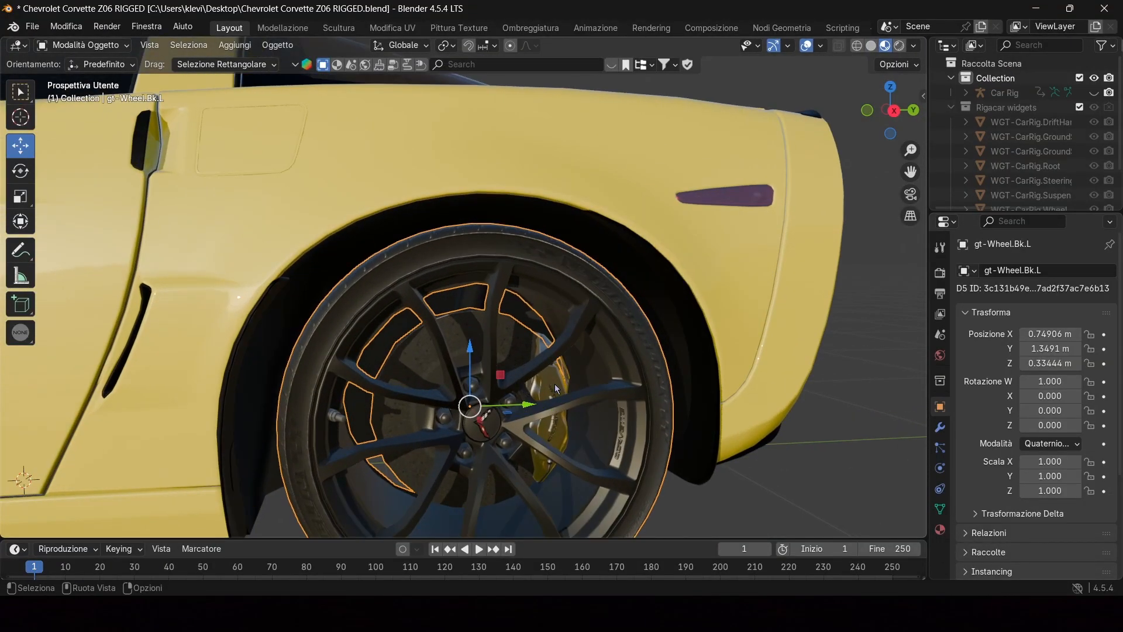
left_click(556, 386)
key("F2")
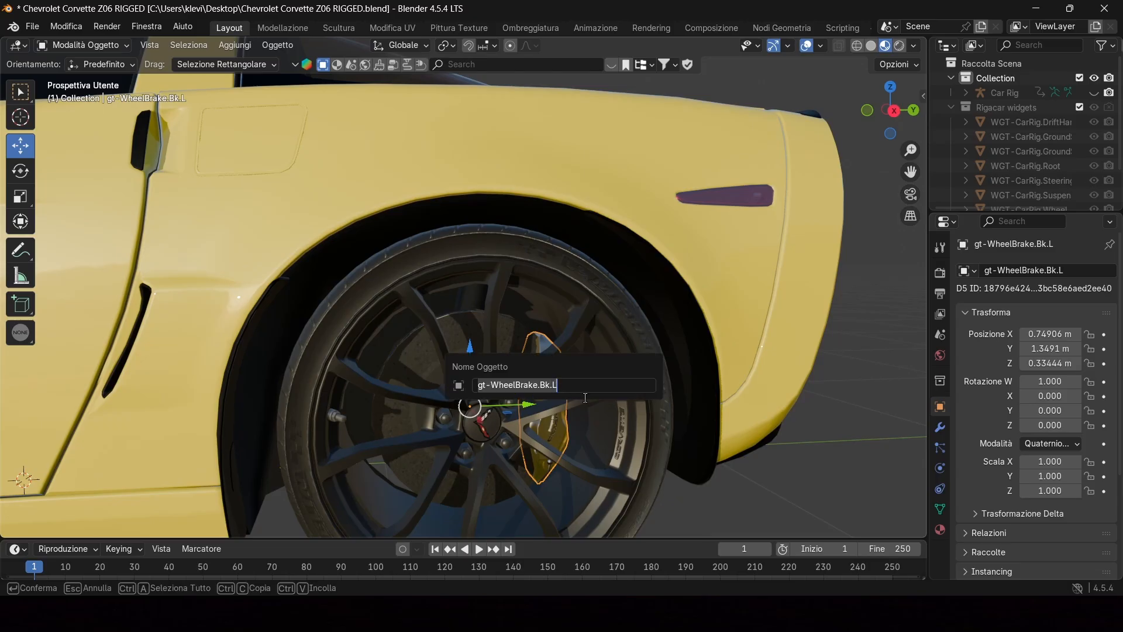
key("Escape")
scroll(682, 451, "down", 3)
middle_click_drag(683, 451, 373, 434)
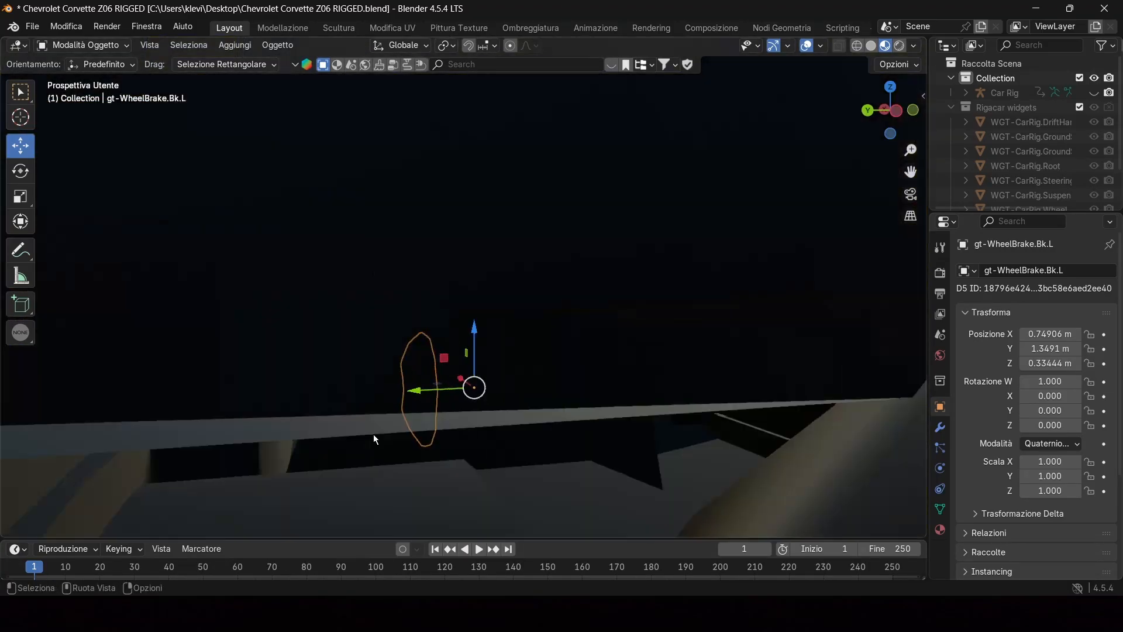
scroll(410, 432, "down", 5)
middle_click_drag(528, 422, 440, 410, "shift")
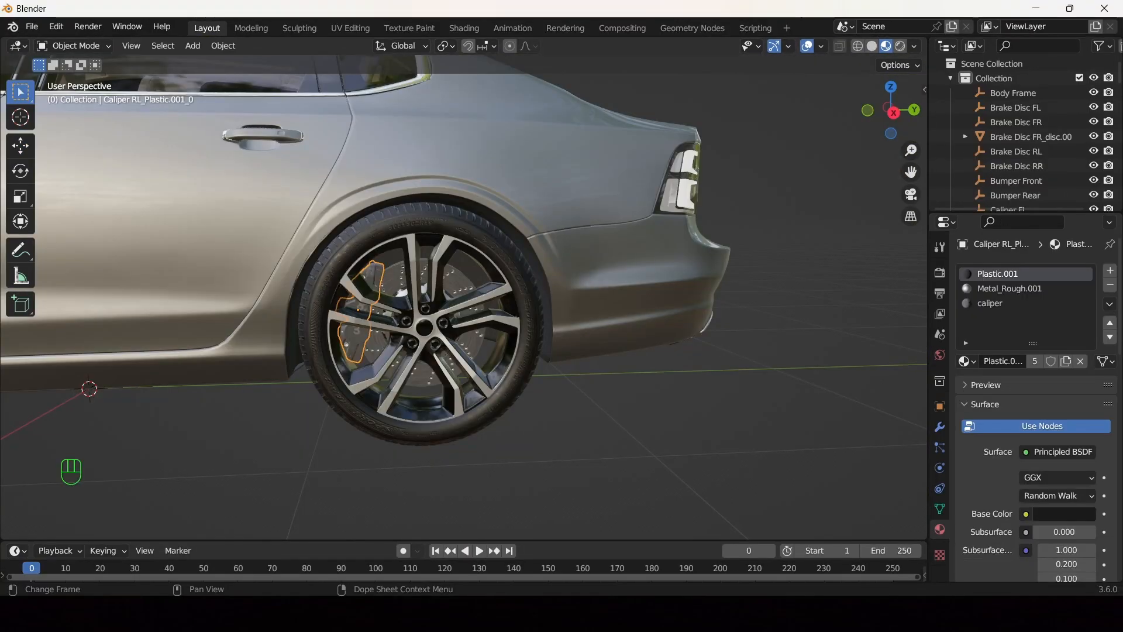
key("F2")
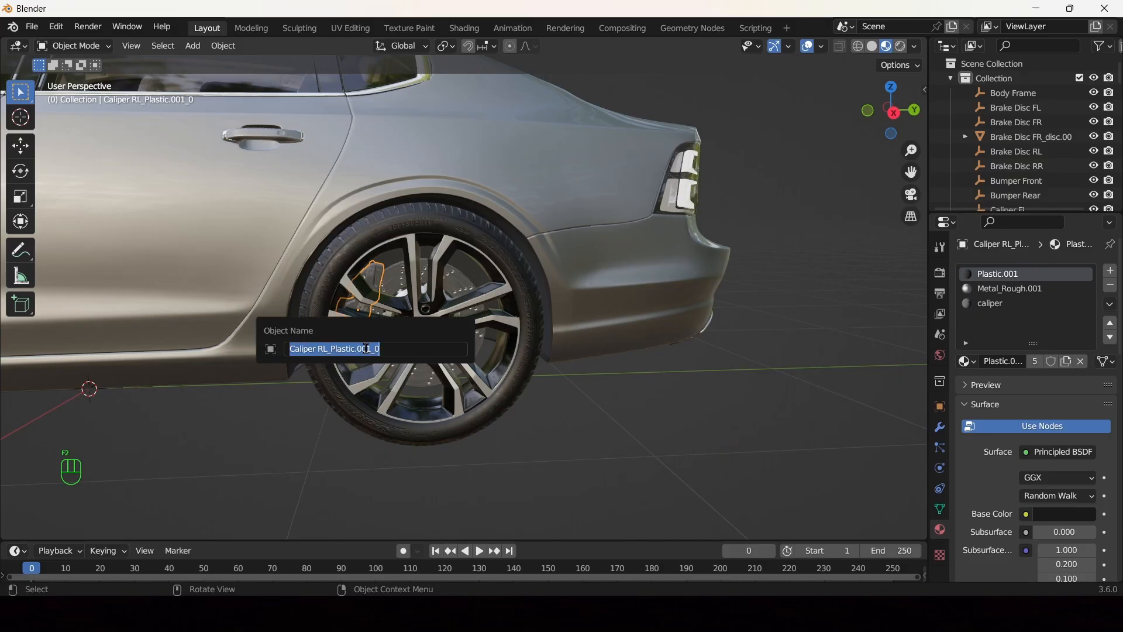
key("Return")
- Select the Volvo's rear-right wheel and copy the name gt-Wheel.Bk.R from the Corvette's rear-right wheel
middle_click_drag(545, 429, 307, 399)
scroll(371, 403, "down", 6)
middle_click_drag(490, 381, 409, 380, "shift")
left_click(370, 354)
left_click(370, 353)
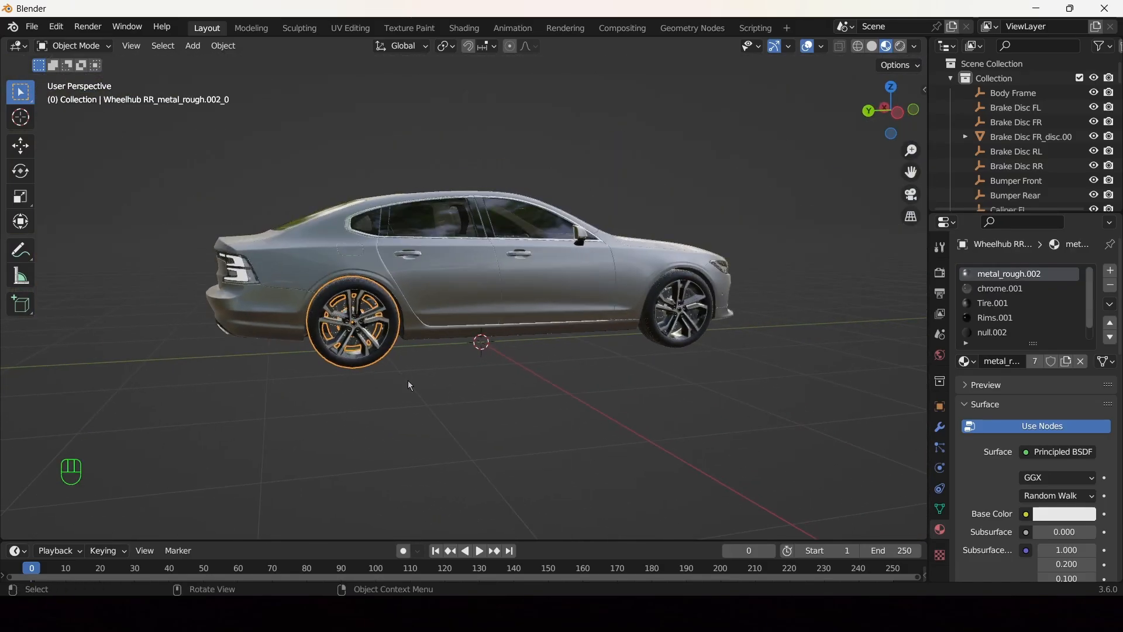
scroll(594, 496, "up", 4)
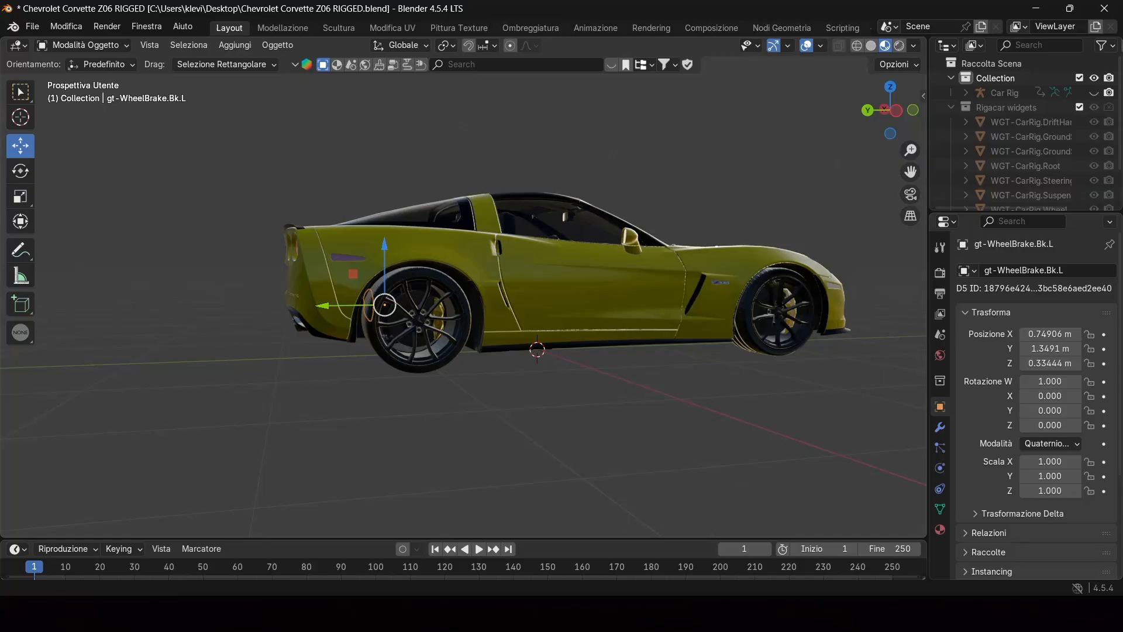
scroll(386, 351, "up", 2)
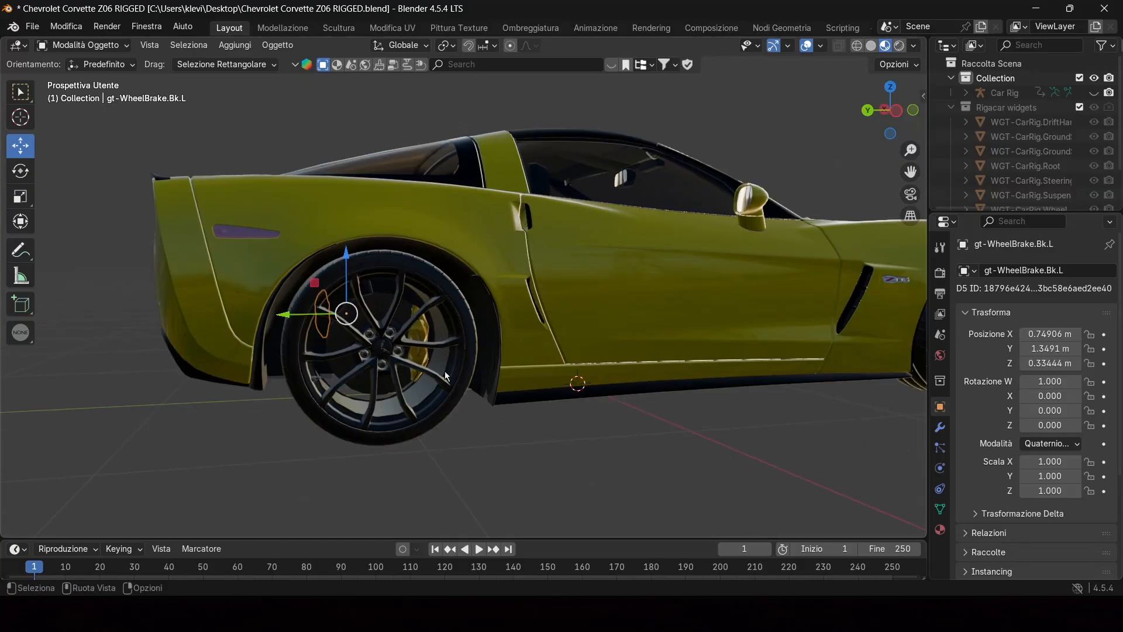
left_click(413, 408)
key("F2")
key("ctrl+c")
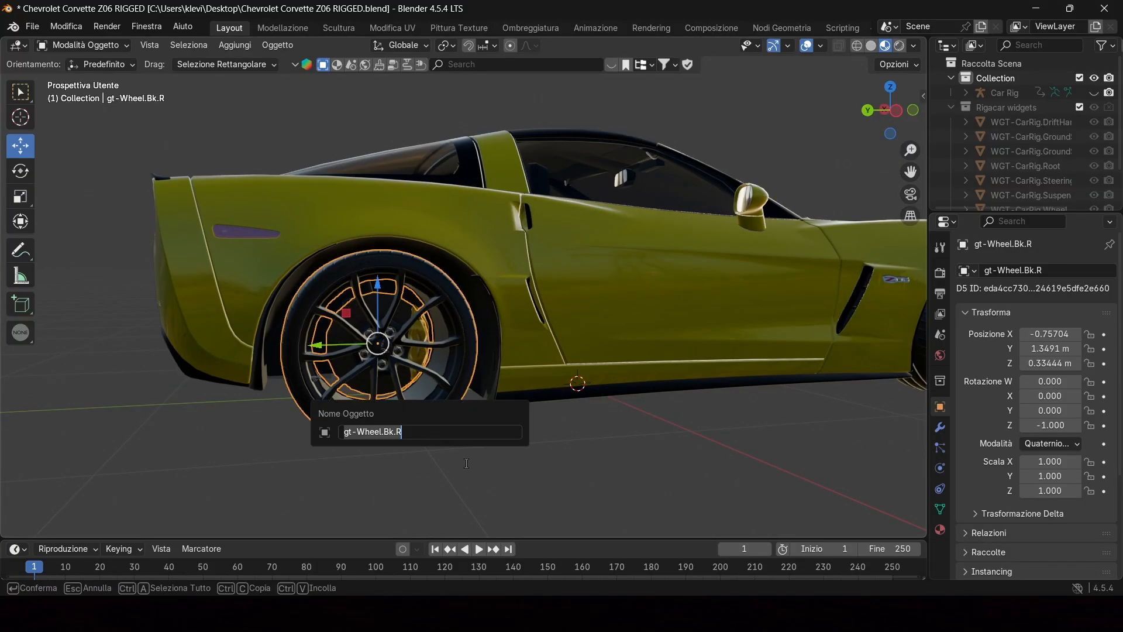
key("Return")
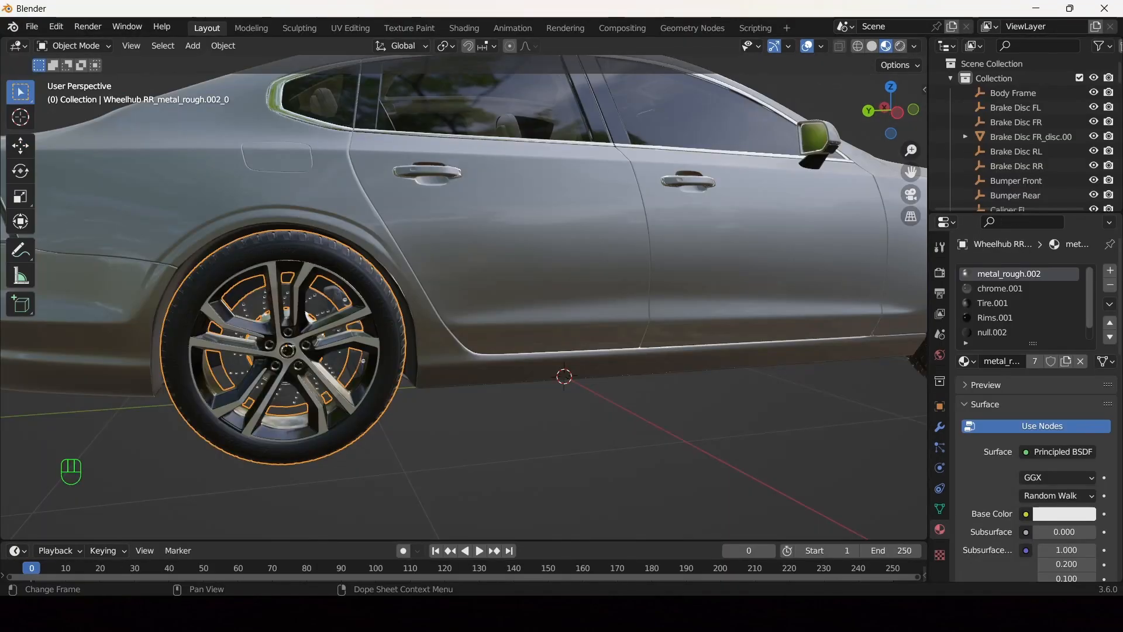
- Rename the Volvo's rear-right wheel as gt-Wheel.Bk.R using the copied name
key("F2")
key("ctrl+v")
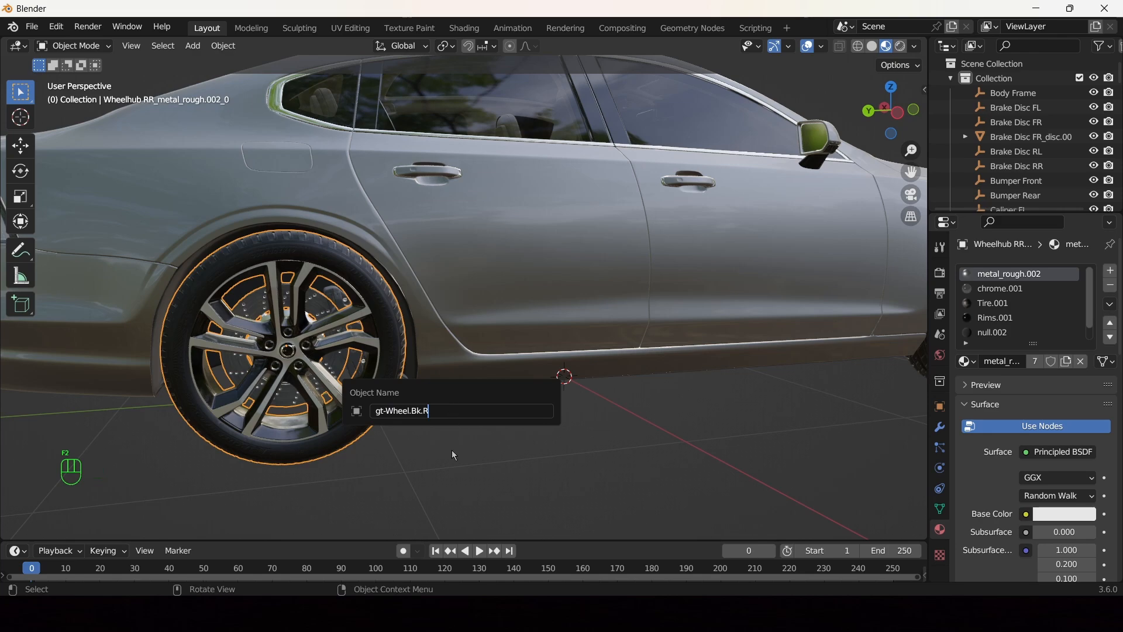
key("Return")
- Rename the Volvo's rear-right brake caliper as gt-WheelBrake.Bk.R, copying the name from the Corvette's matching caliper
left_click(340, 300)
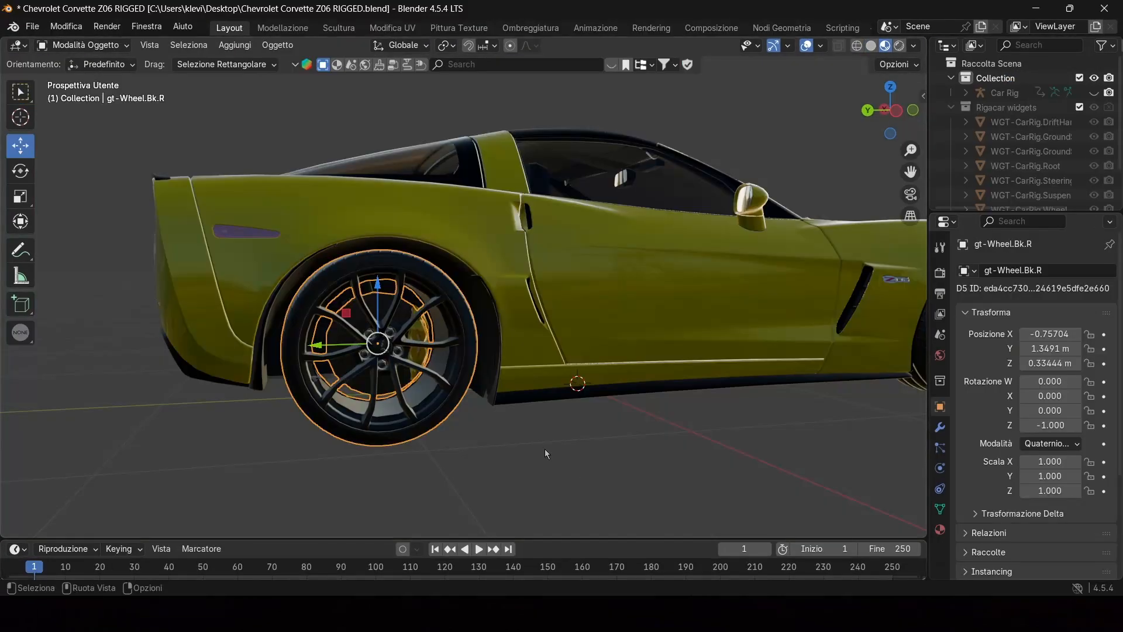
left_click(424, 331)
key("F2")
key("ctrl+c")
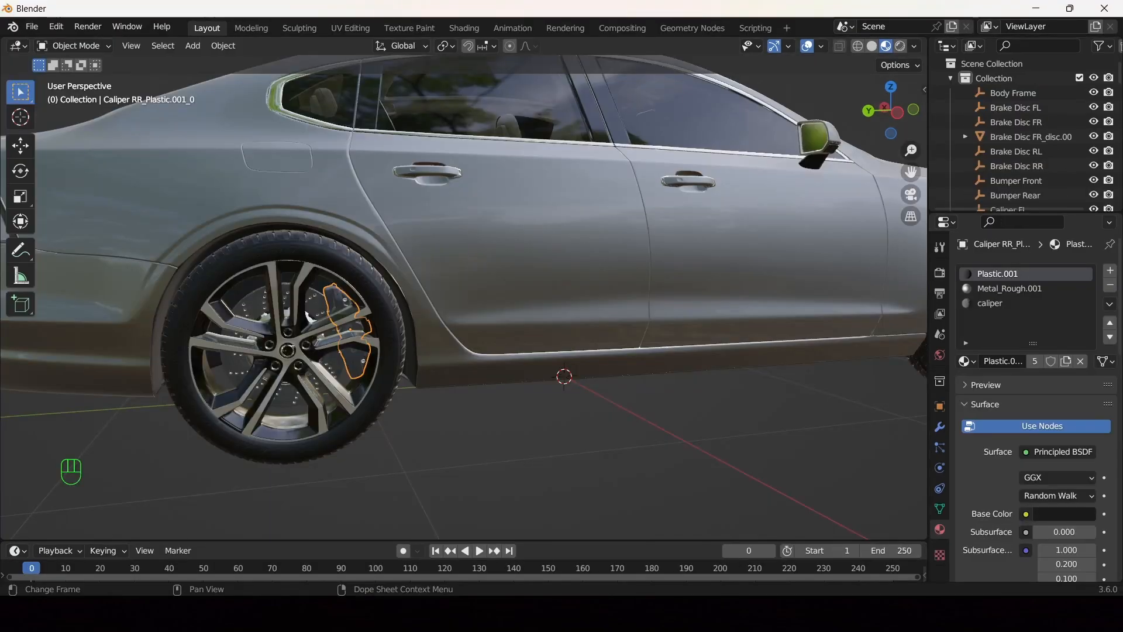
key("F2")
key("ctrl+v")
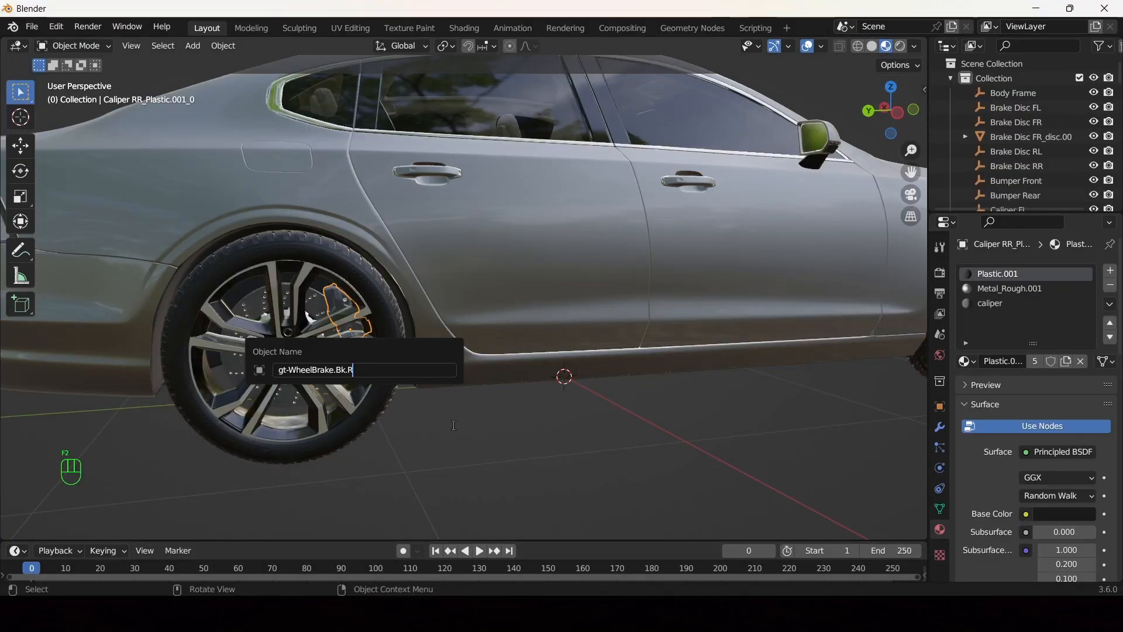
key("Return")
- Select the Volvo's front-right wheel and copy the name gt-Wheel.Ft.R from the Corvette's front-right wheel
scroll(521, 418, "down", 4)
scroll(521, 419, "up", 1)
middle_click_drag(521, 419, 388, 353, "shift")
scroll(429, 354, "up", 3)
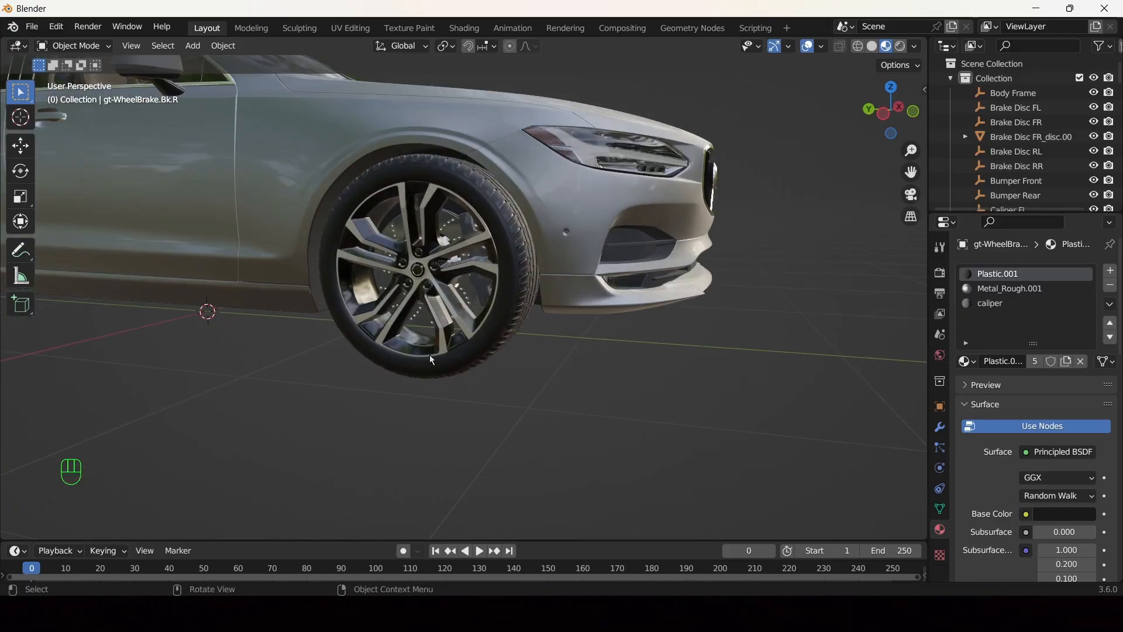
left_click(438, 370)
middle_click_drag(443, 379, 493, 466, "shift")
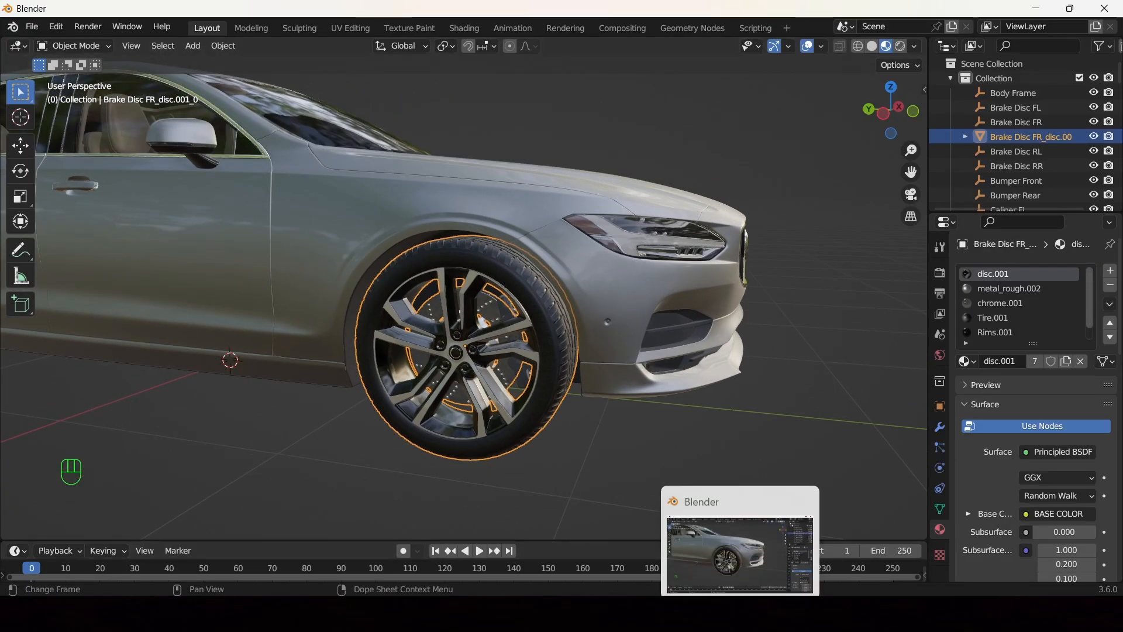
left_click(715, 612)
middle_click_drag(602, 456, 471, 439)
left_click(471, 439)
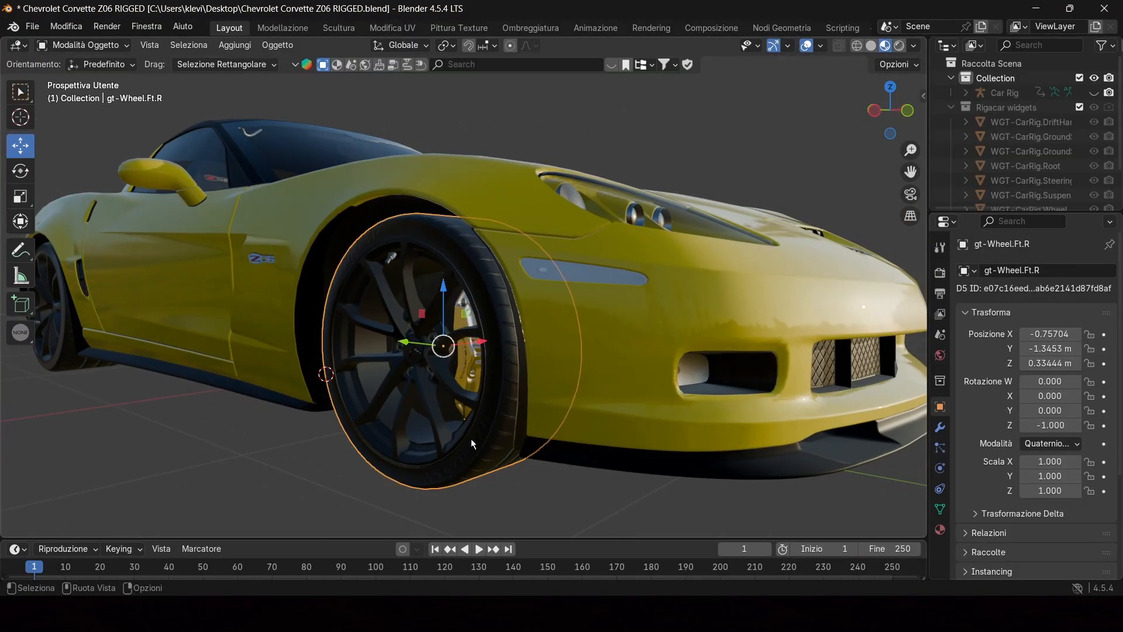
key("F2")
key("ctrl+c")
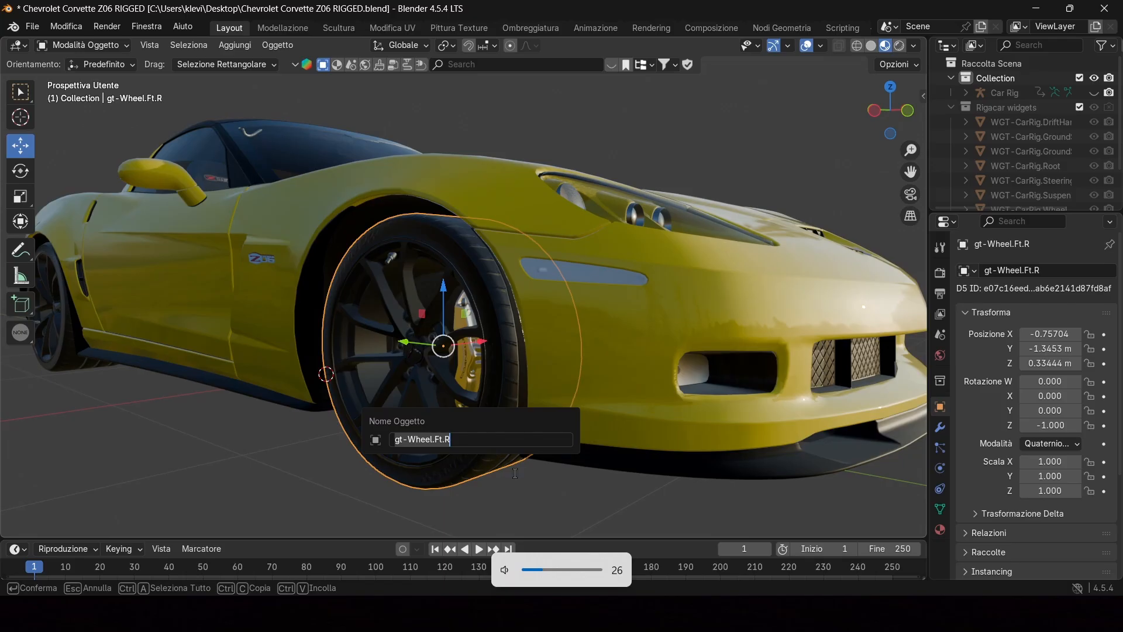
- Switch back to the Volvo file and rename its front-right wheel as gt-Wheel.Ft.R using the copied name
left_click(738, 527)
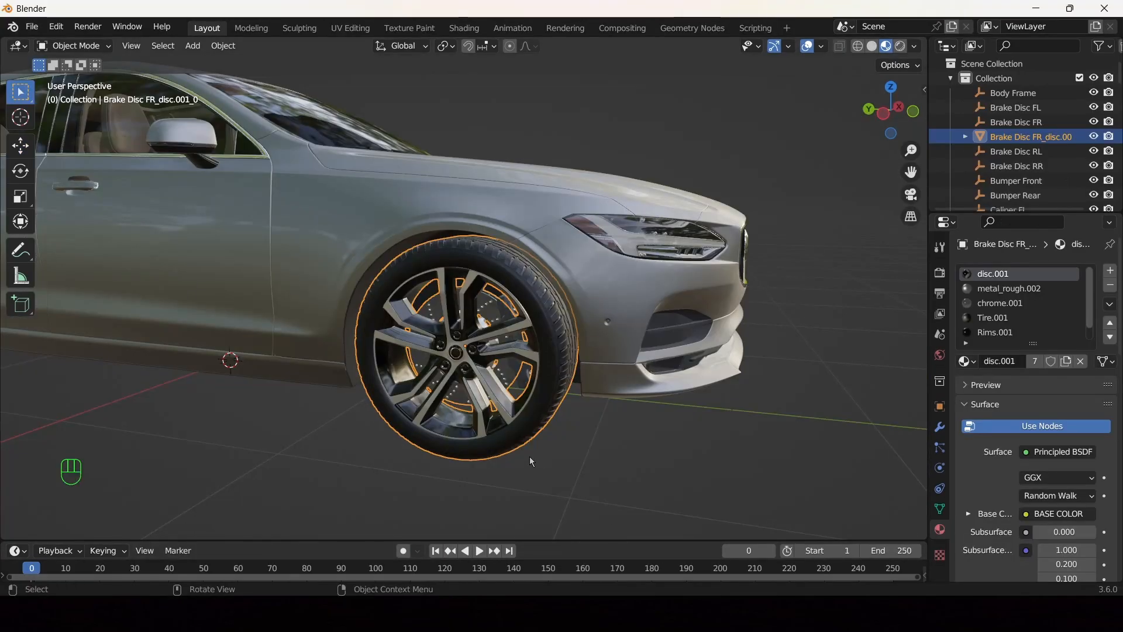
key("F2")
key("ctrl+v")
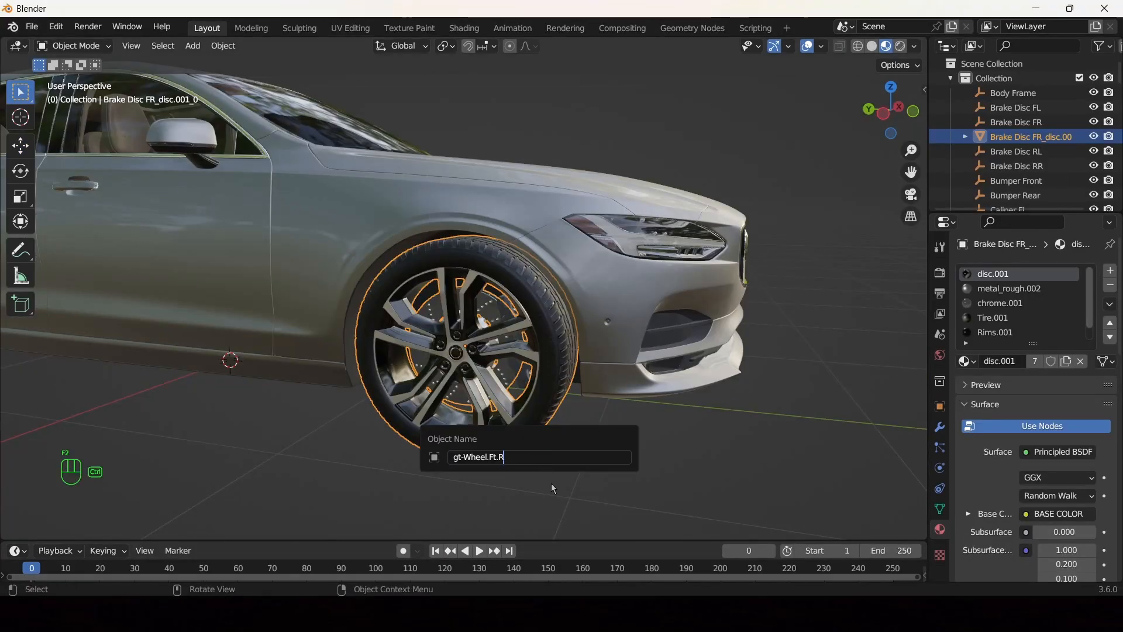
key("Return")
- Rename the Volvo's front-right brake caliper as gt-WheelBrake.Ft.R, copying the name from the Corvette's matching caliper
left_click(507, 310)
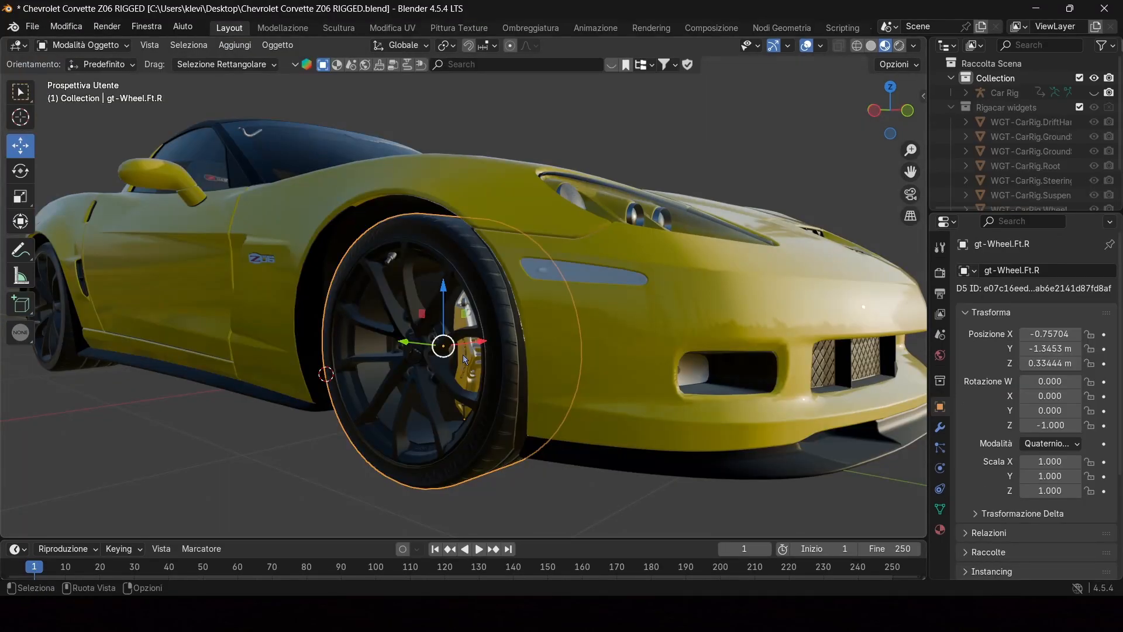
left_click(476, 379)
key("F2")
key("Return")
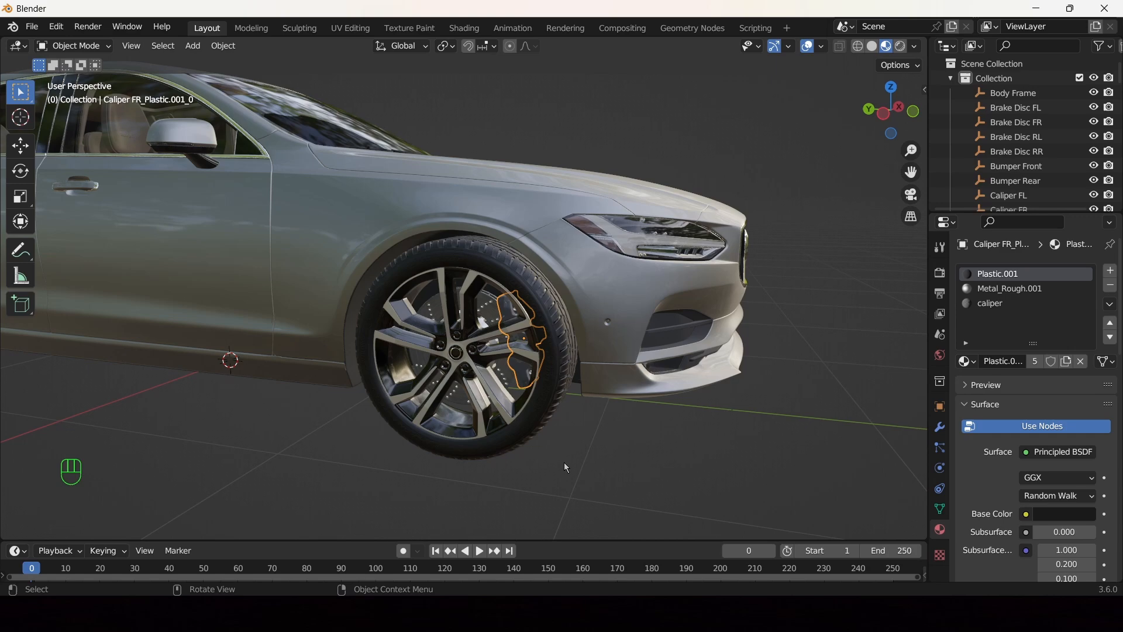
key("F2")
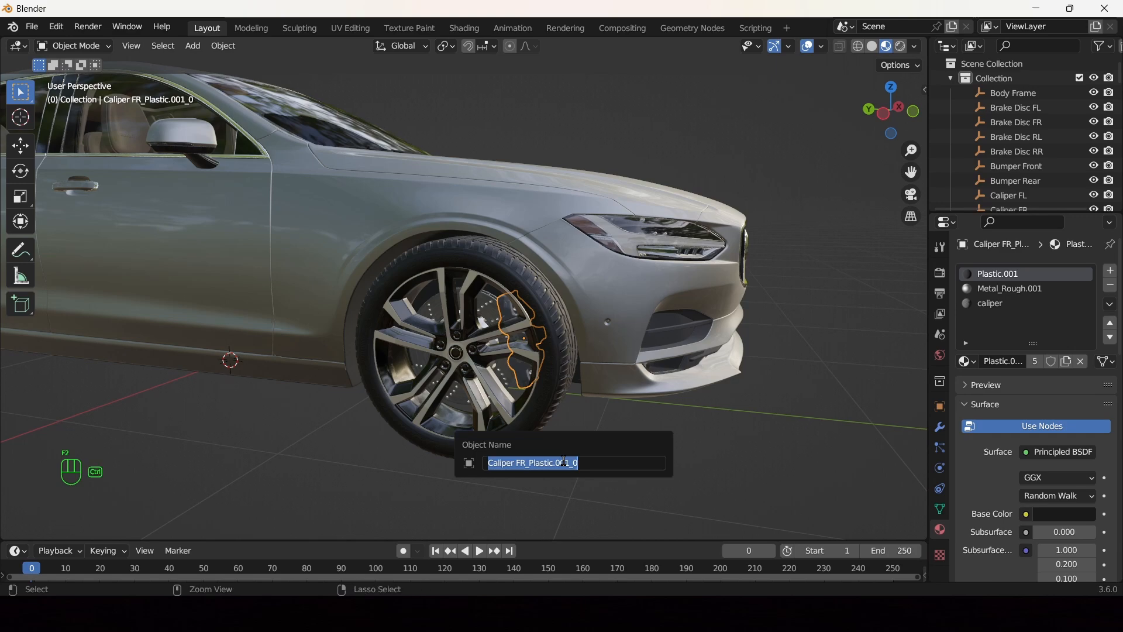
type("gt-WheelBrake.Ft.R")
key("Return")
- Inspect the Volvo's front-right wheel and the whole car from the other side after the renaming
middle_click_drag(592, 497, 640, 431)
left_click(555, 475)
scroll(558, 471, "down", 3)
scroll(560, 404, "up", 4)
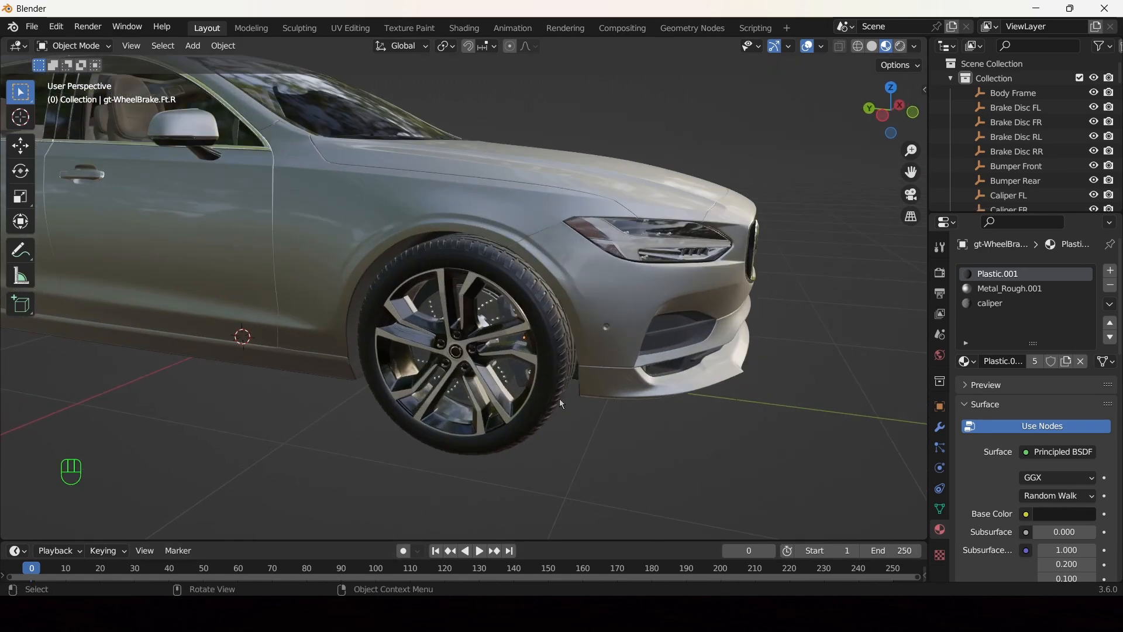
left_click(462, 351)
scroll(462, 351, "down", 3)
middle_click_drag(462, 350, 566, 422)
left_click(459, 321)
left_click(541, 394)
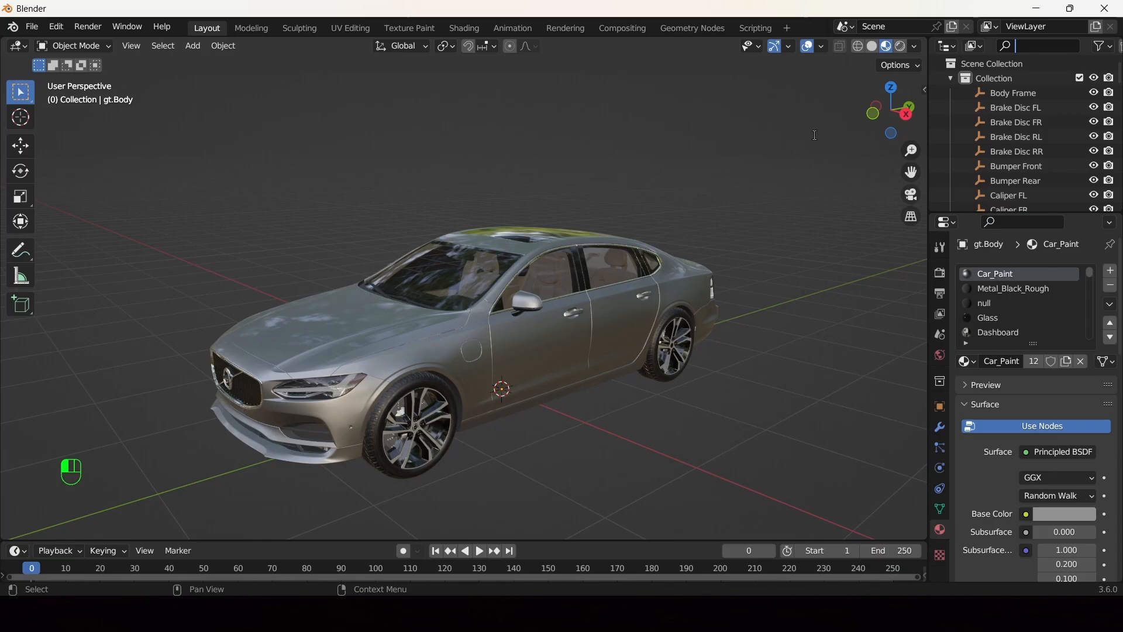
- Select every object in the right side view and set all origins to the 3D cursor
left_click(909, 117)
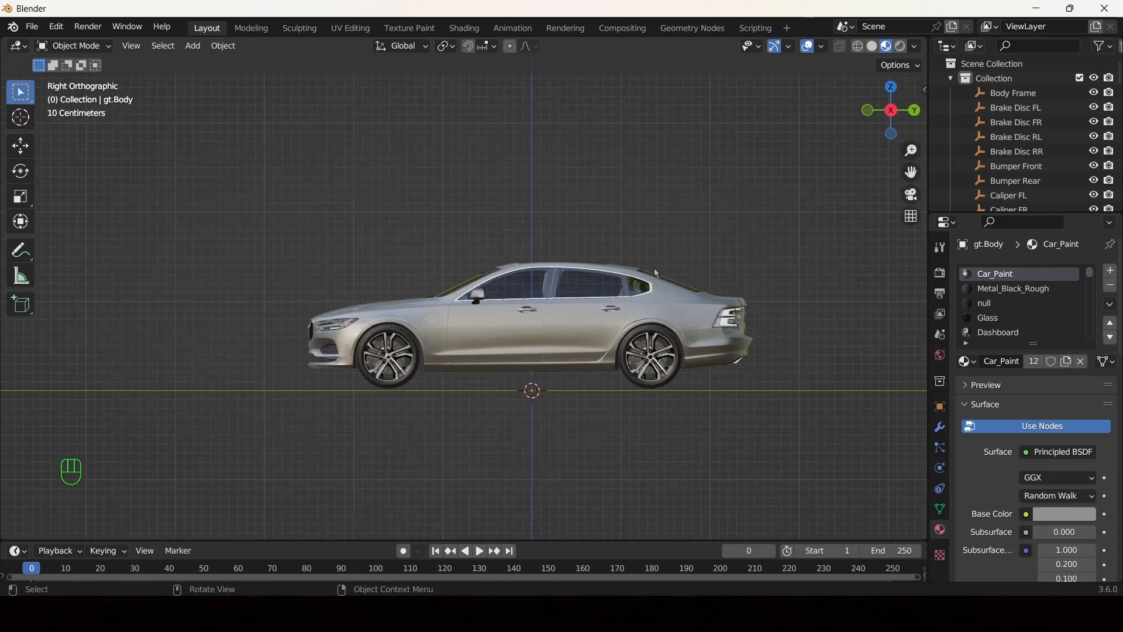
key("a")
scroll(423, 250, "up", 1)
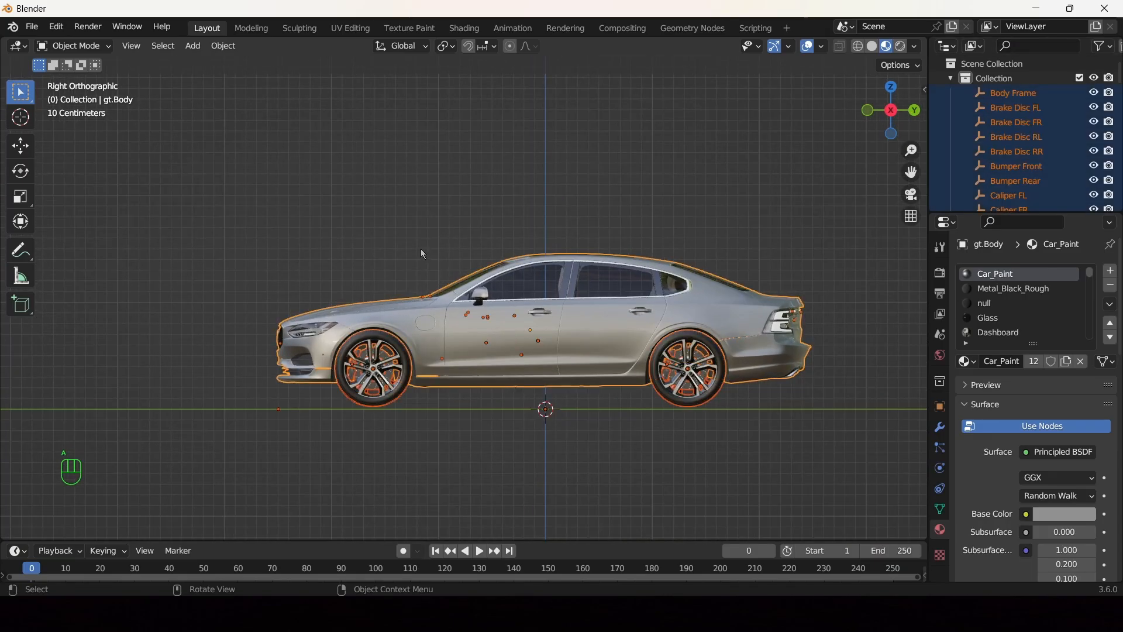
right_click(420, 248)
mouse_move(423, 246)
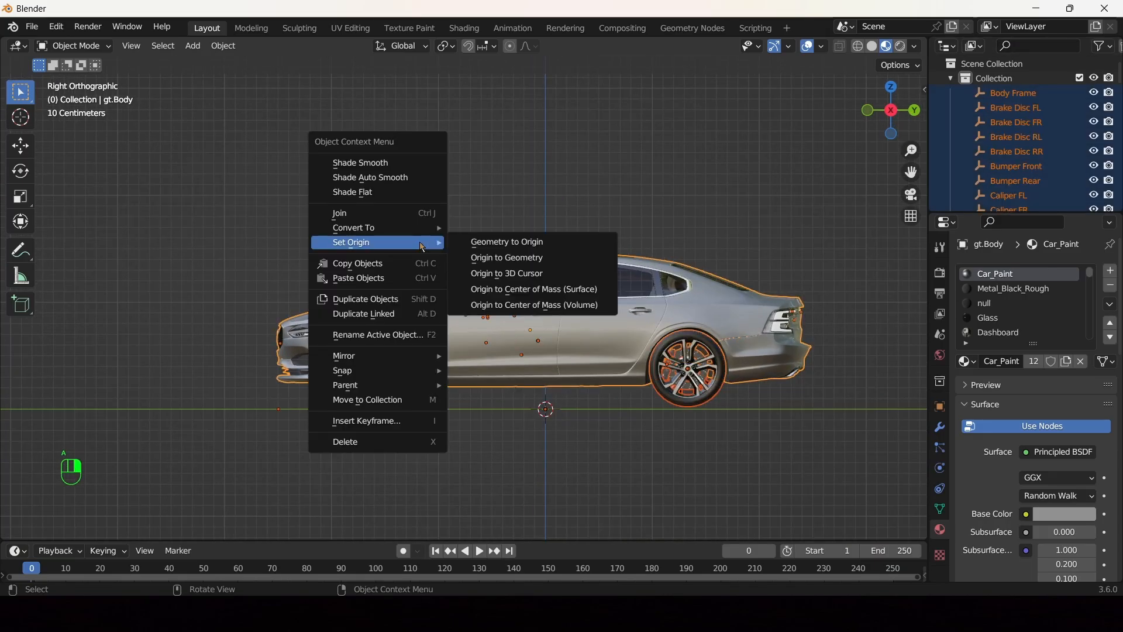
left_click(504, 278)
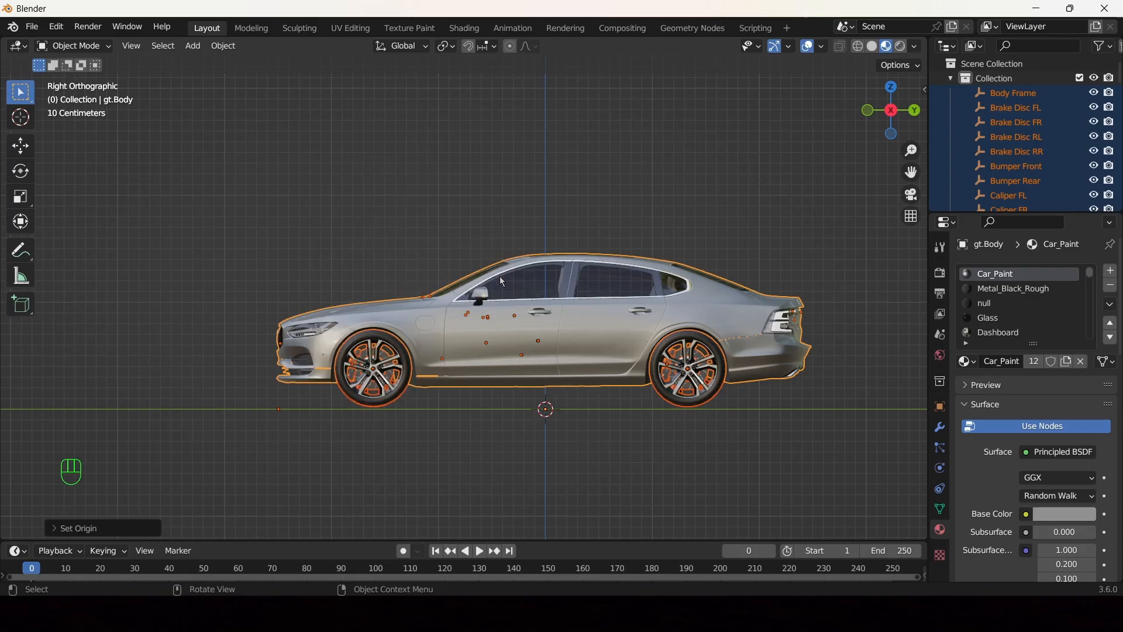
scroll(497, 310, "down", 5)
right_click(493, 346)
scroll(605, 384, "up", 4)
middle_click_drag(606, 384, 579, 345)
key("Escape")
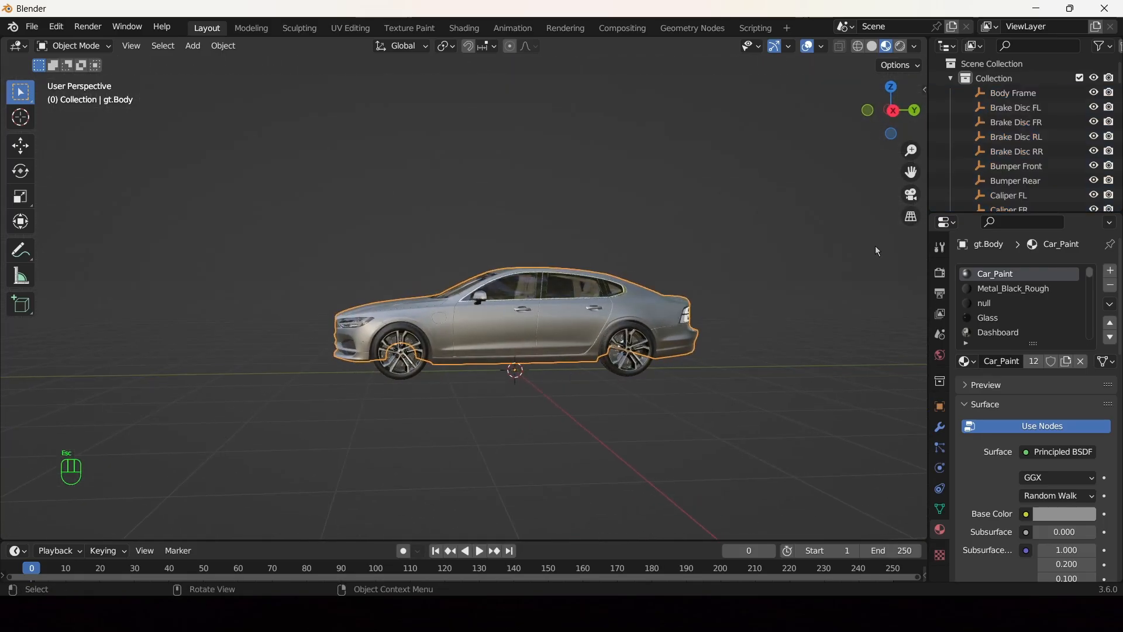
- Filter the scene's object list by "gt" to check the renamed parts, and clear the filter
left_click(1030, 46)
type("g")
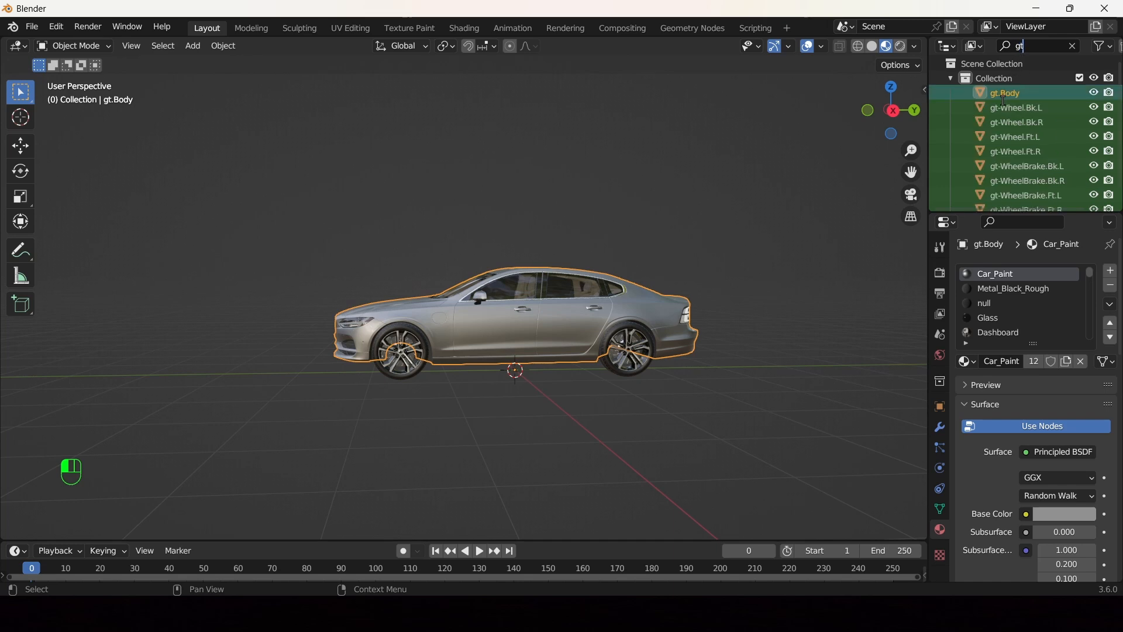
type("t")
scroll(1053, 88, "up", 1)
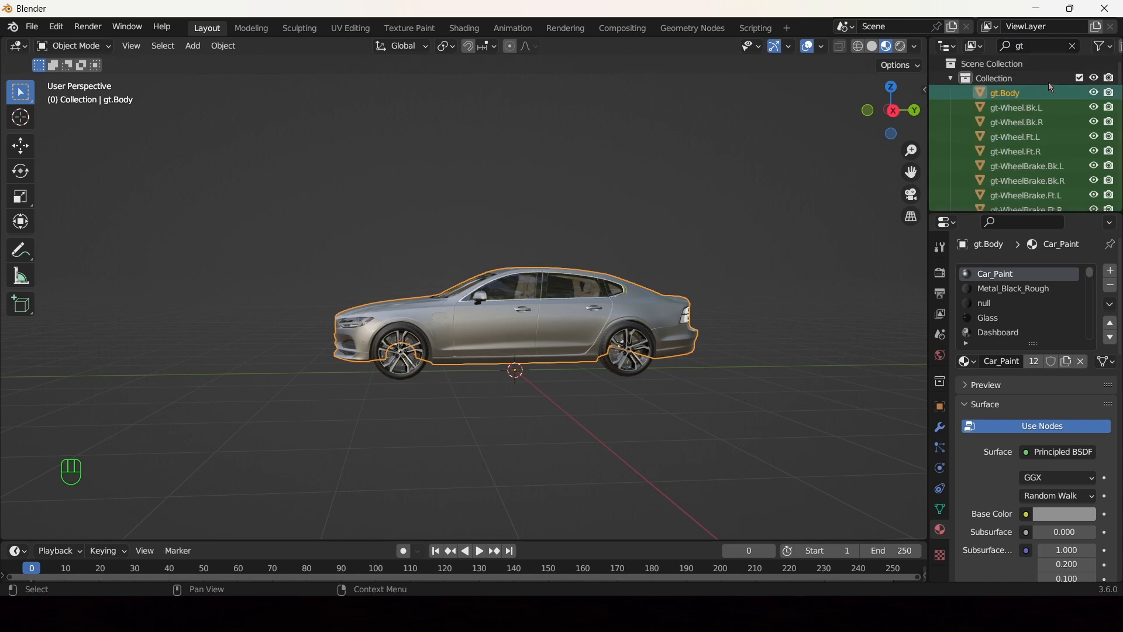
left_click(1074, 46)
- Delete the leftover empties from Body Frame through Grille in the object list
left_click(1018, 92)
scroll(1007, 128, "down", 10)
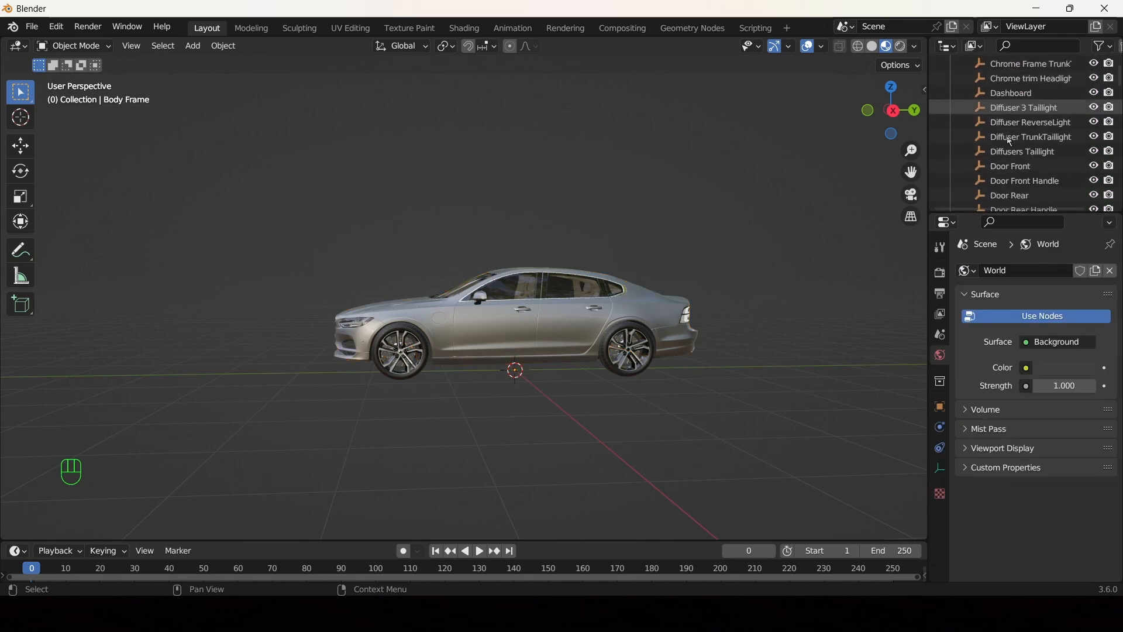
scroll(1009, 140, "down", 15)
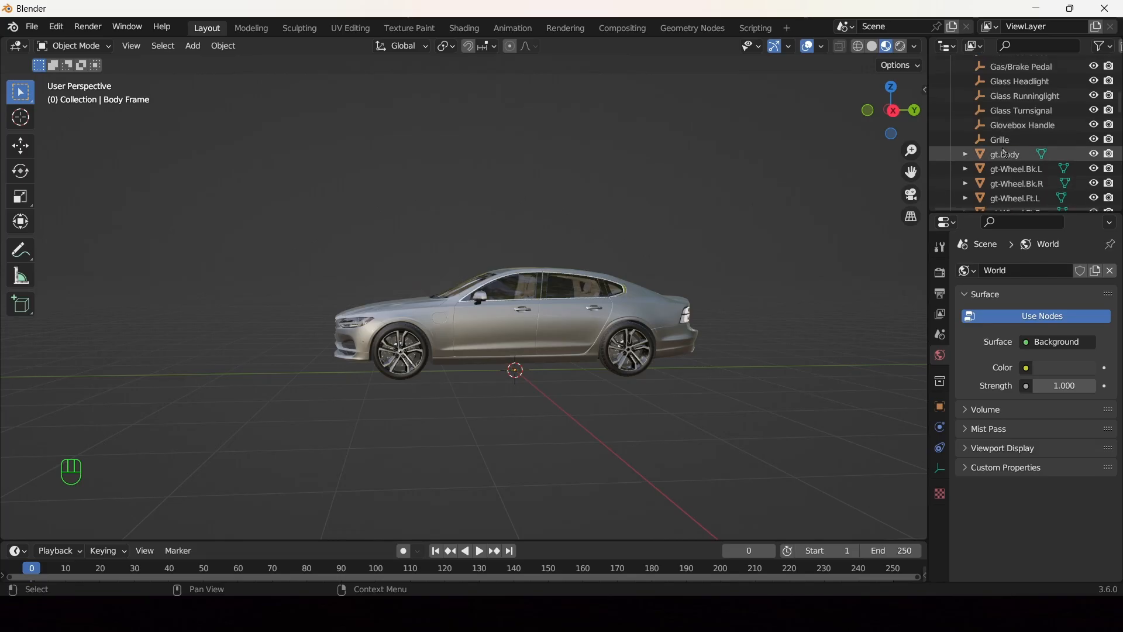
left_click(1007, 141, "shift")
key("x")
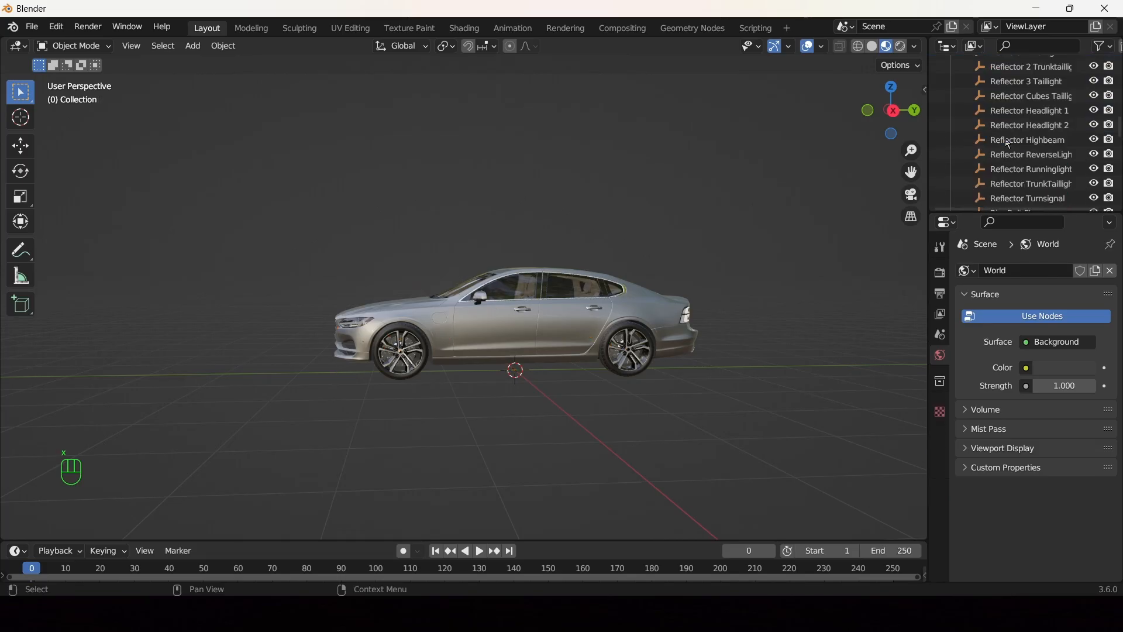
- Enlarge the object list and delete the remaining empties from Hood through the right windshield wiper
scroll(1007, 142, "up", 18)
scroll(1117, 94, "up", 10)
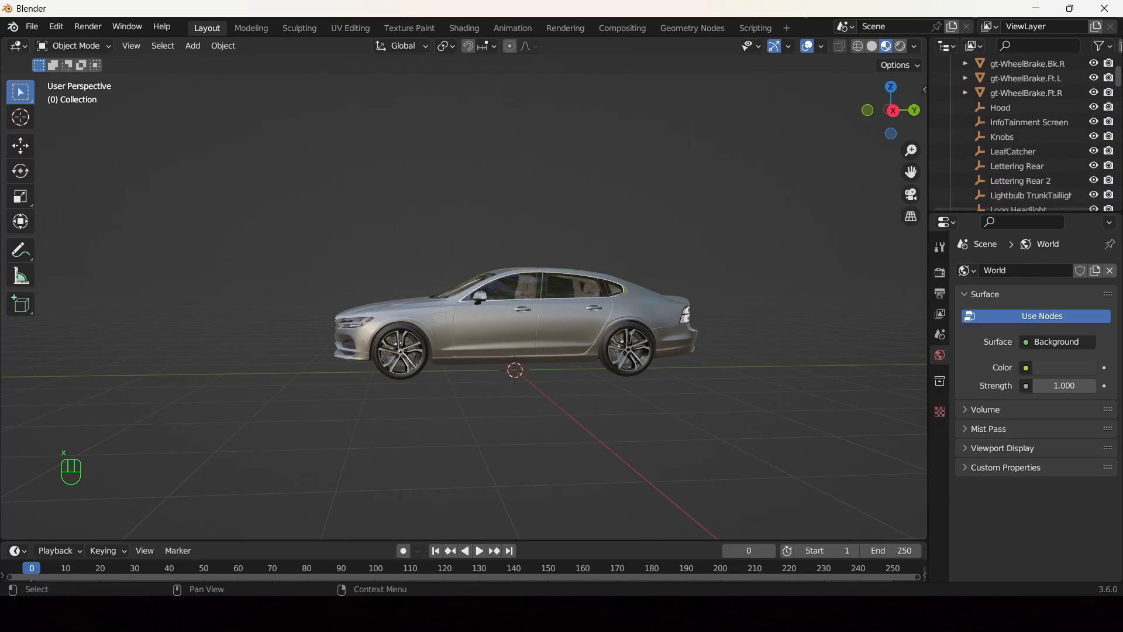
left_click_drag(1062, 219, 1059, 371)
left_click(1021, 227)
scroll(1018, 245, "down", 20)
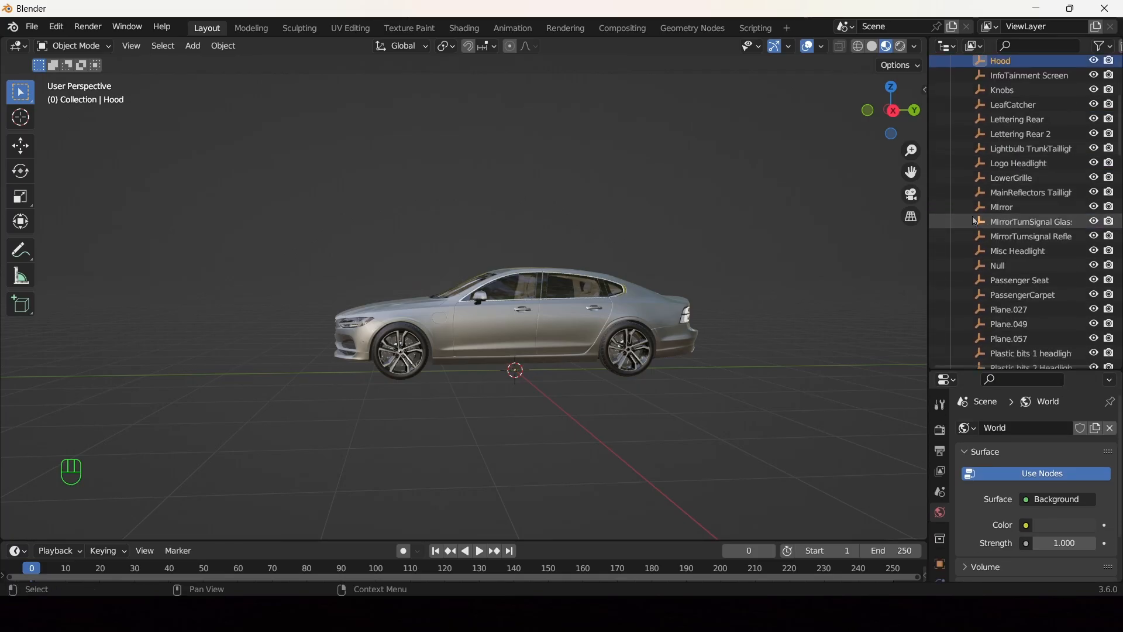
scroll(996, 343, "down", 5)
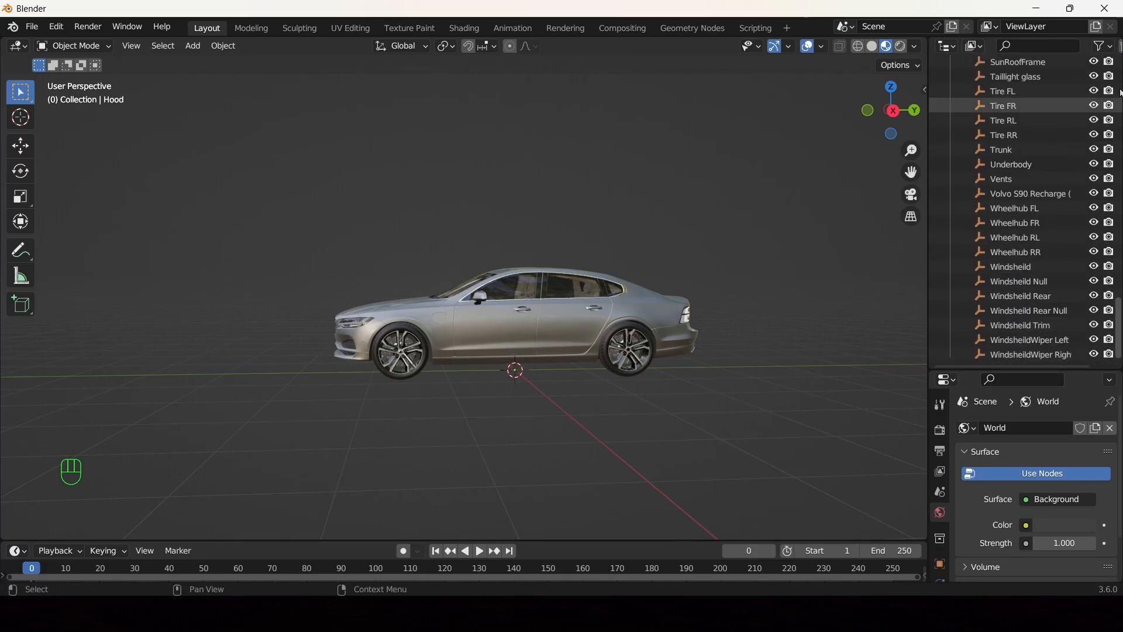
left_click(1010, 356, "shift")
key("x")
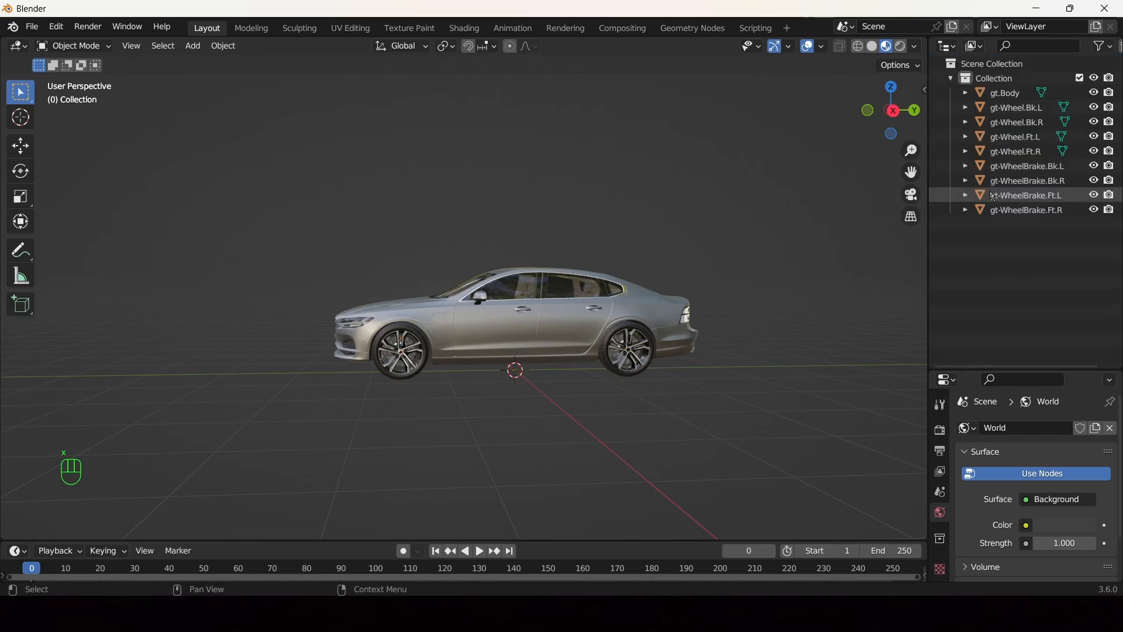
- Check the remaining gt caliper and wheel objects by selecting them one at a time
left_click(1017, 210)
left_click(1013, 193)
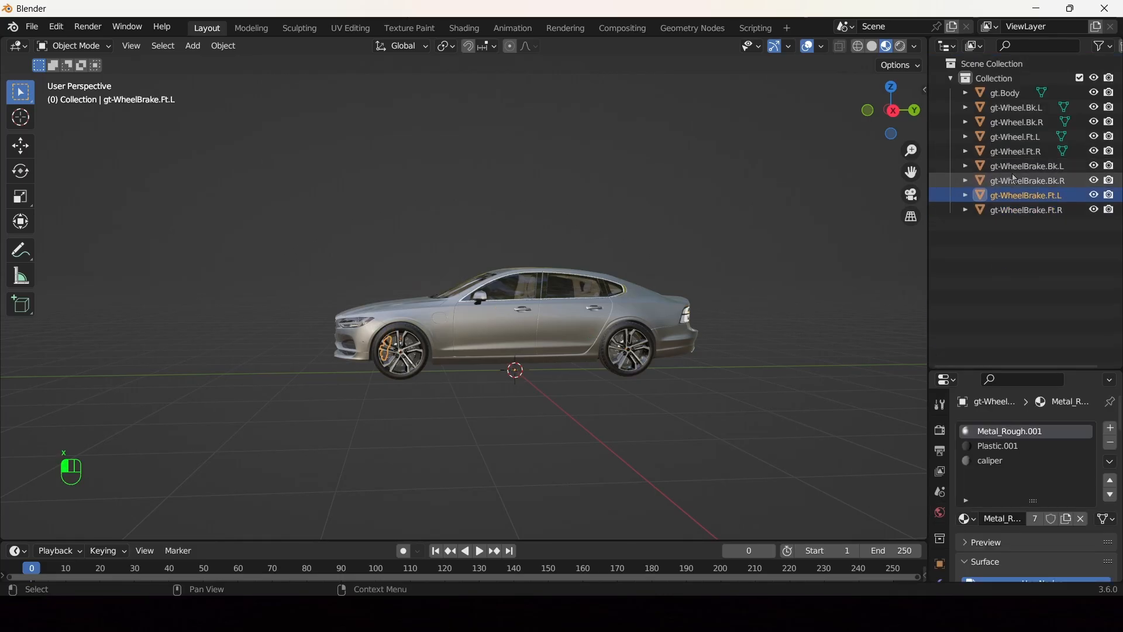
left_click(1009, 179)
left_click(1004, 153)
left_click(645, 340)
mouse_move(665, 339)
middle_mouse_down()
mouse_move(728, 360)
mouse_move(672, 339)
middle_mouse_up()
left_click(728, 360)
- Examine how the front-left wheel sits relative to the ground line in the right orthographic view
left_click(891, 114)
scroll(528, 365, "up", 4)
scroll(527, 370, "up", 3)
middle_click_drag(527, 370, 615, 184, "shift")
scroll(321, 360, "up", 2)
left_click(321, 360)
left_click(325, 362)
scroll(324, 361, "down", 8)
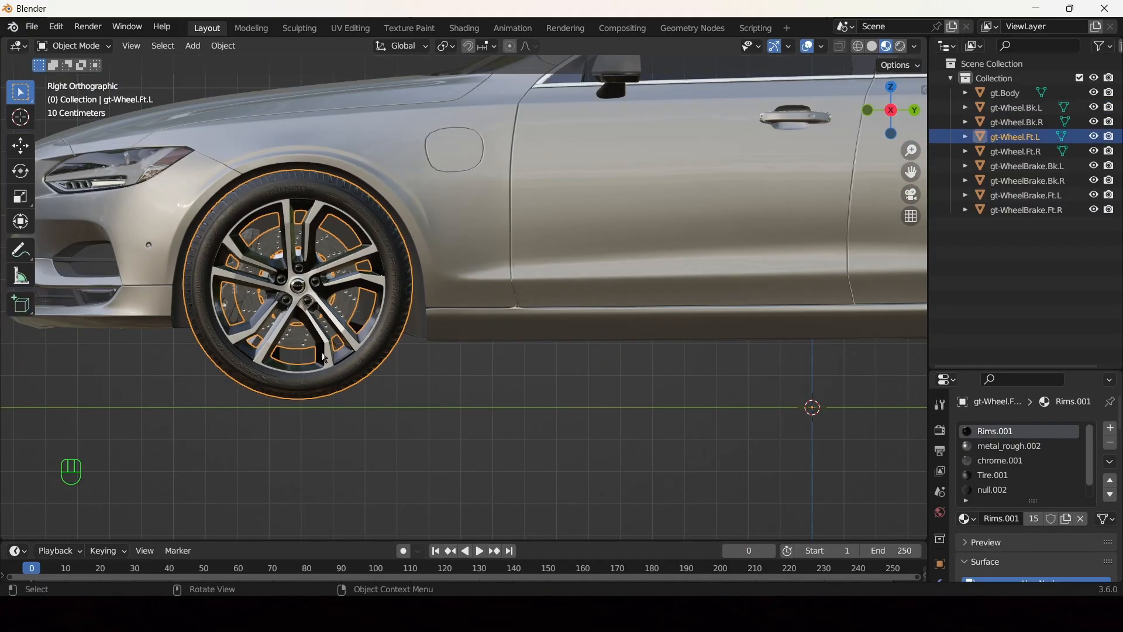
- Select the whole car and move it down about 0.02 m along Z so the tires meet the ground line
key("a")
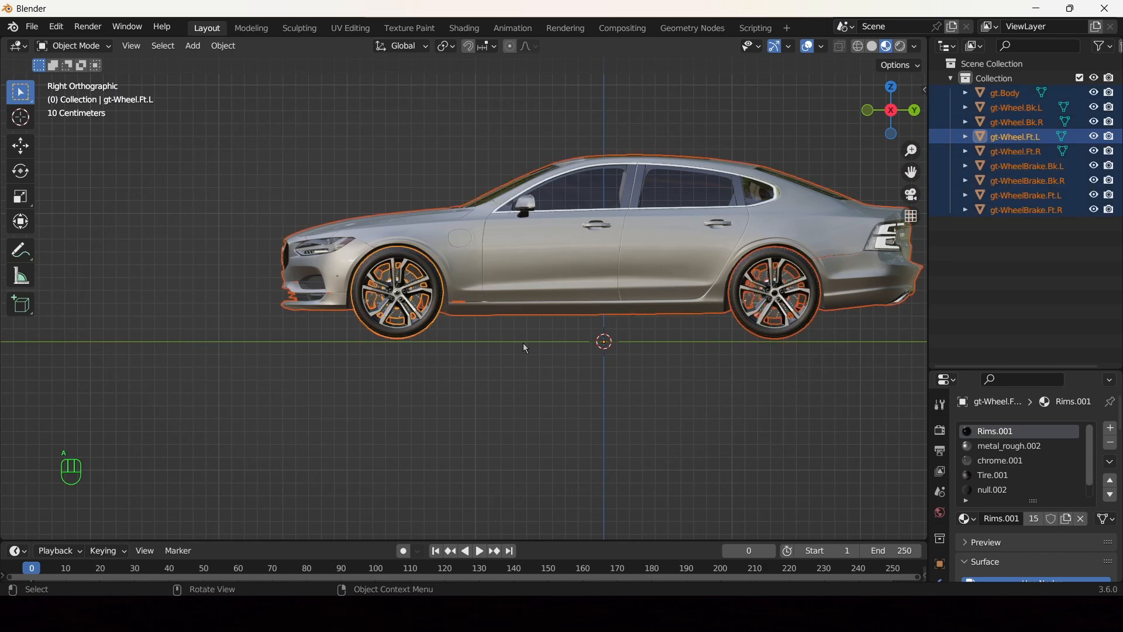
scroll(523, 343, "up", 2)
middle_click_drag(645, 348, 622, 345, "shift")
scroll(622, 345, "up", 3)
middle_click_drag(752, 343, 499, 331, "shift")
scroll(499, 331, "up", 2)
middle_click_drag(900, 319, 492, 315, "shift")
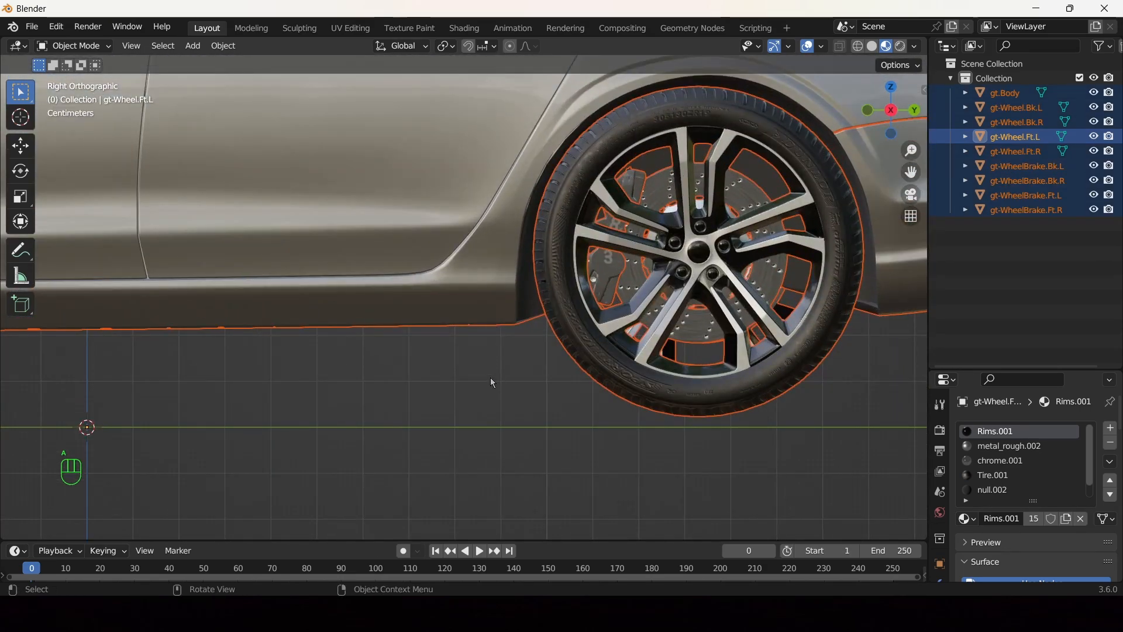
key("g")
key("z")
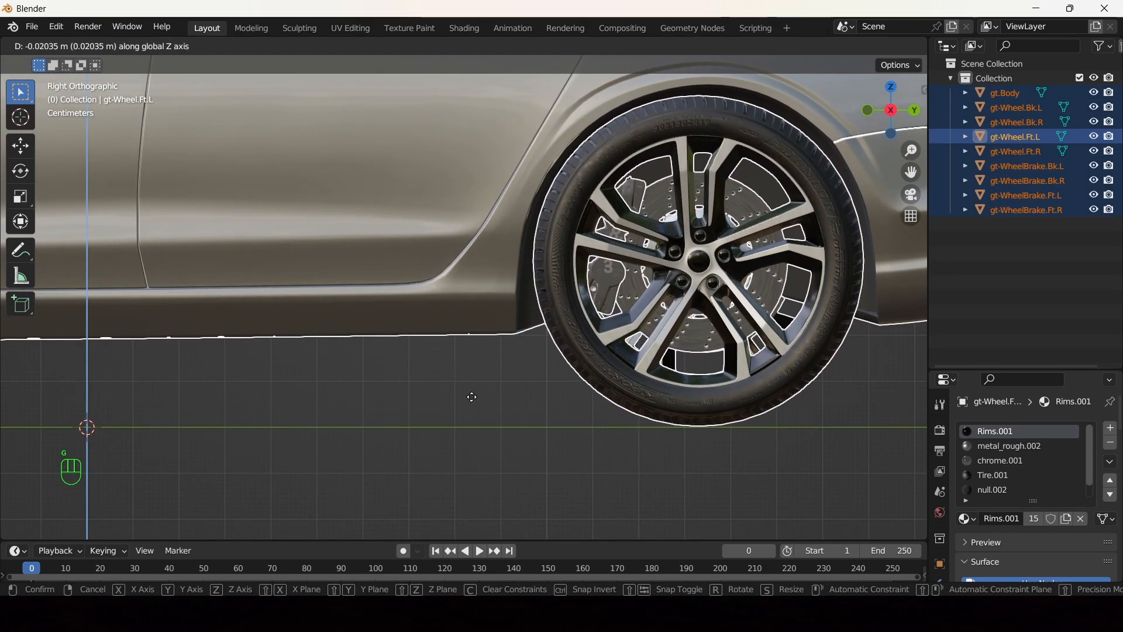
left_click(470, 398)
- Select the entire mesh of gt-Wheel.Ft.L in Edit Mode and snap the 3D cursor to the selection
scroll(469, 398, "down", 6)
middle_click_drag(397, 394, 602, 393, "shift")
scroll(308, 356, "up", 3)
middle_click_drag(310, 361, 500, 385, "shift")
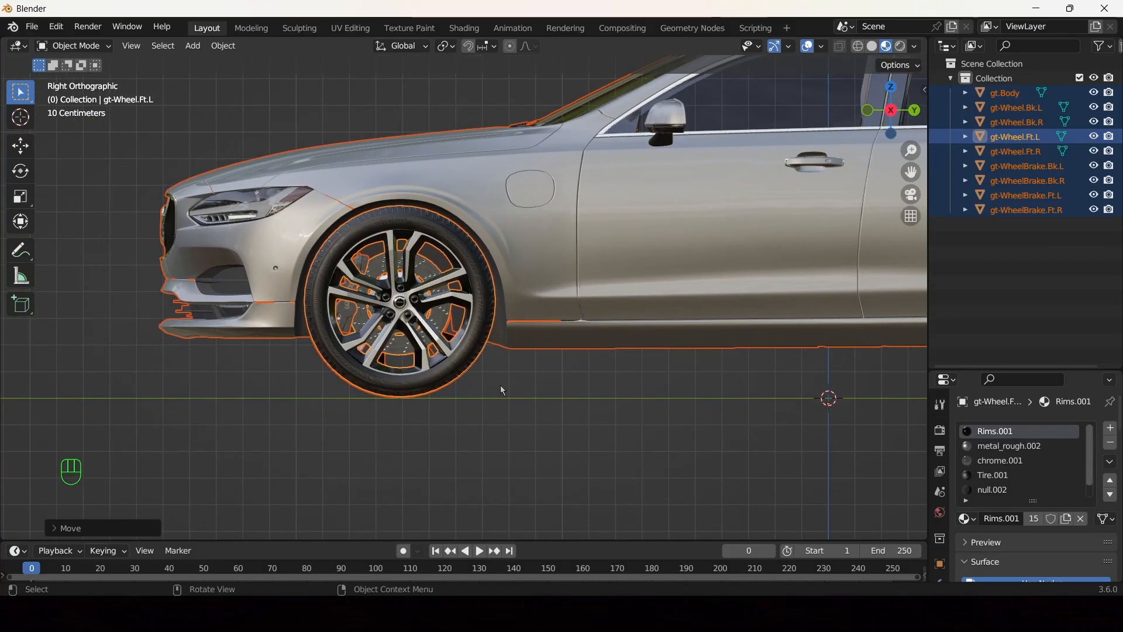
left_click(468, 377)
scroll(464, 371, "up", 4)
key("Tab")
key("a")
right_click(388, 285)
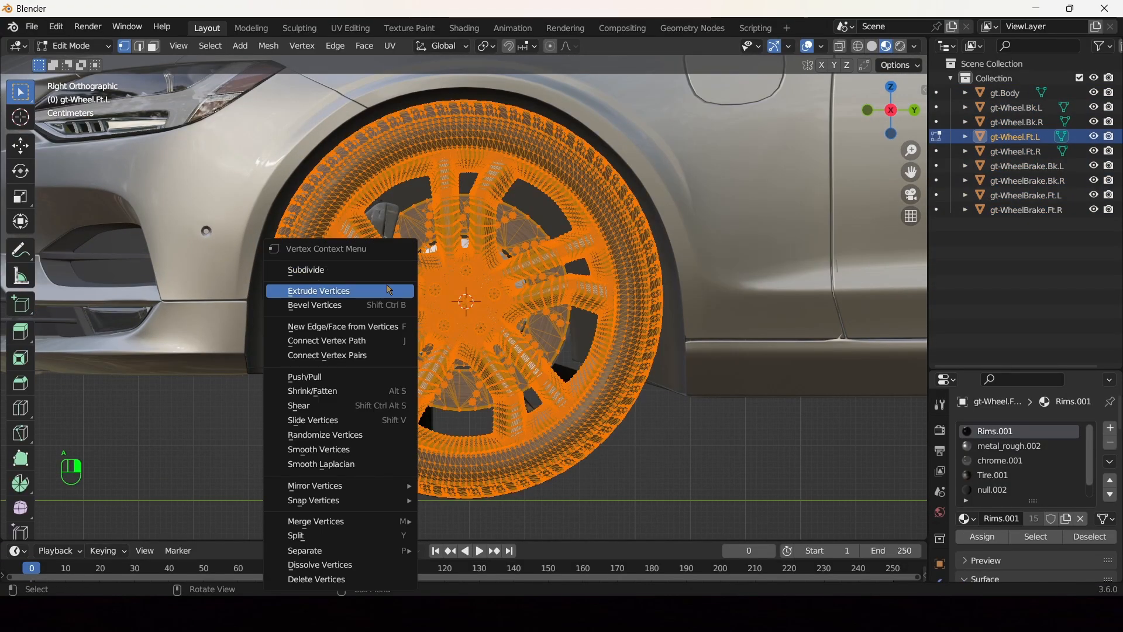
key("Escape")
key("shift+s")
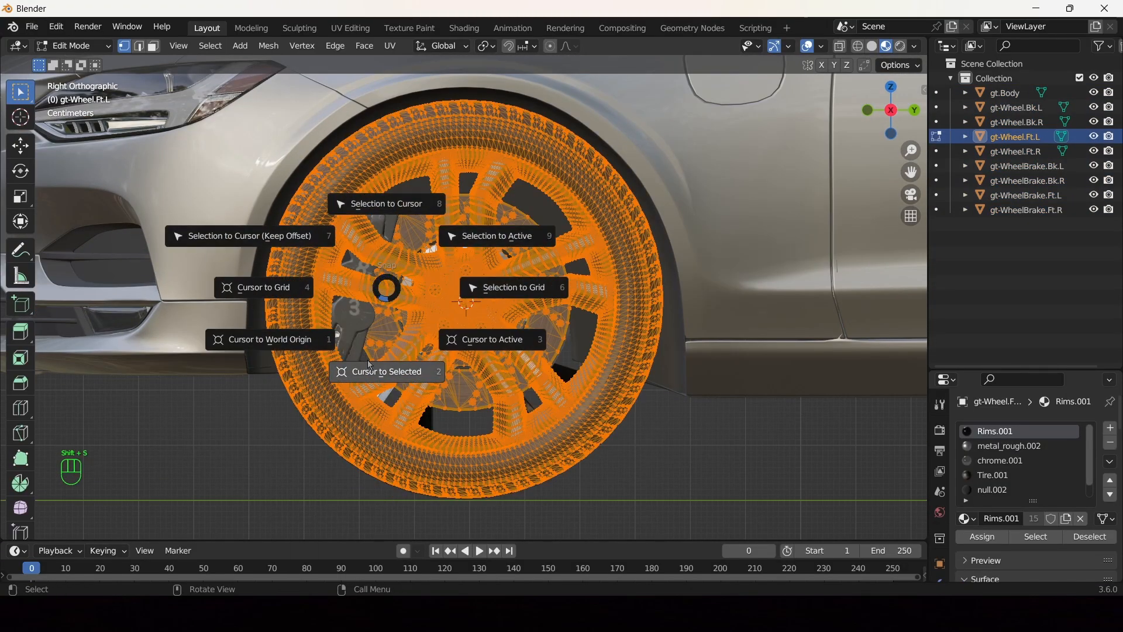
left_click(383, 380)
- Return to Object Mode and set the front-left wheel's origin to the 3D cursor
scroll(457, 339, "up", 8)
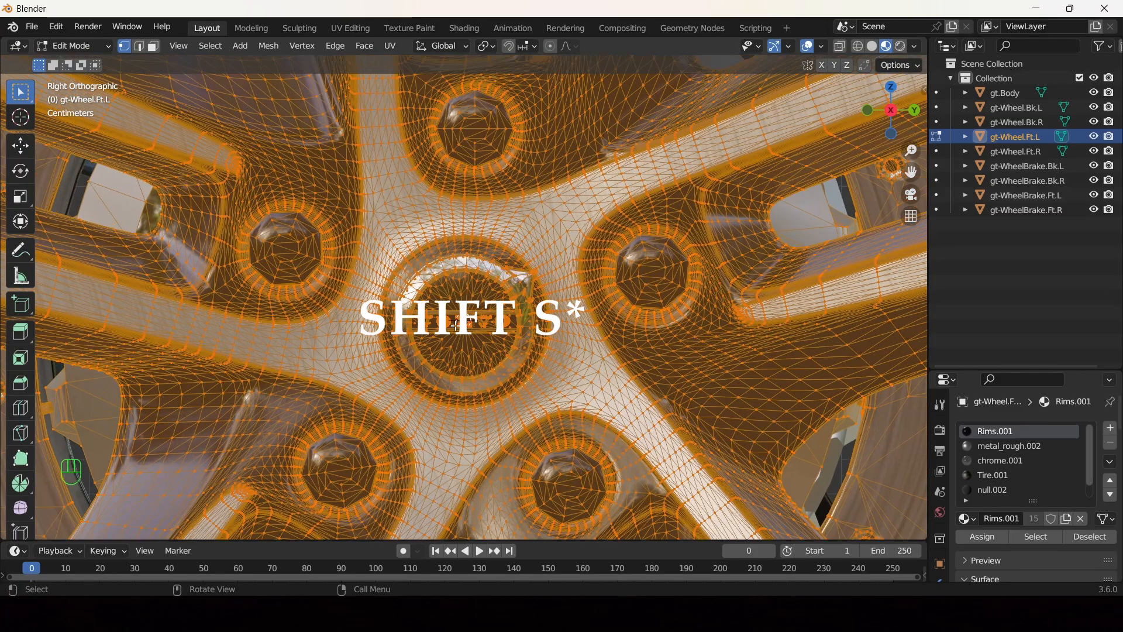
scroll(456, 339, "down", 8)
key("Tab")
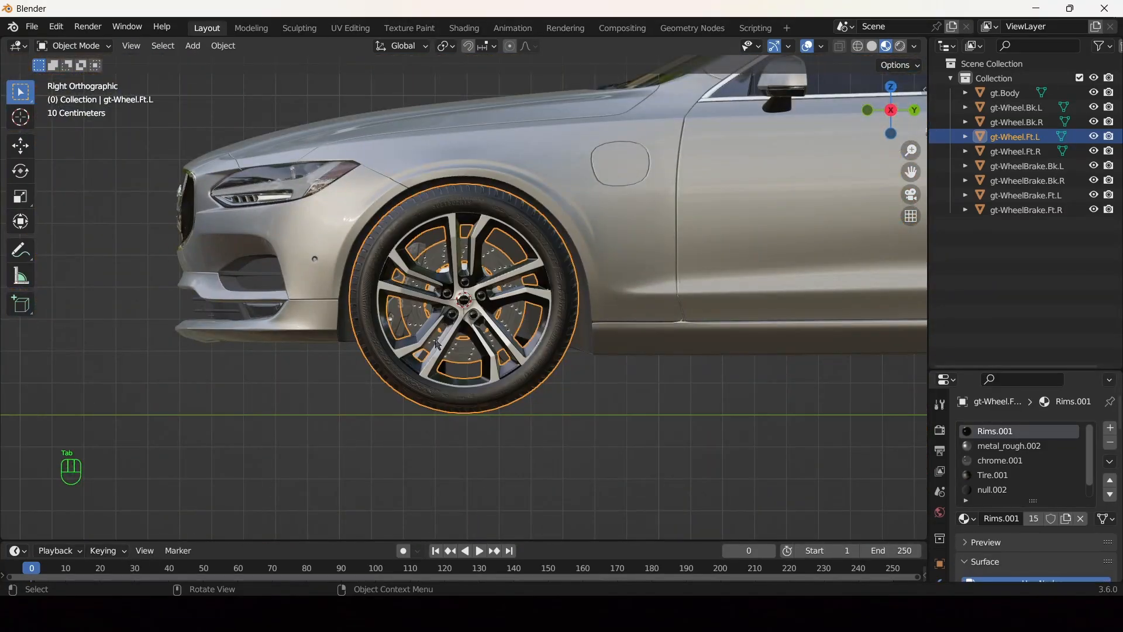
right_click(305, 248)
mouse_move(278, 219)
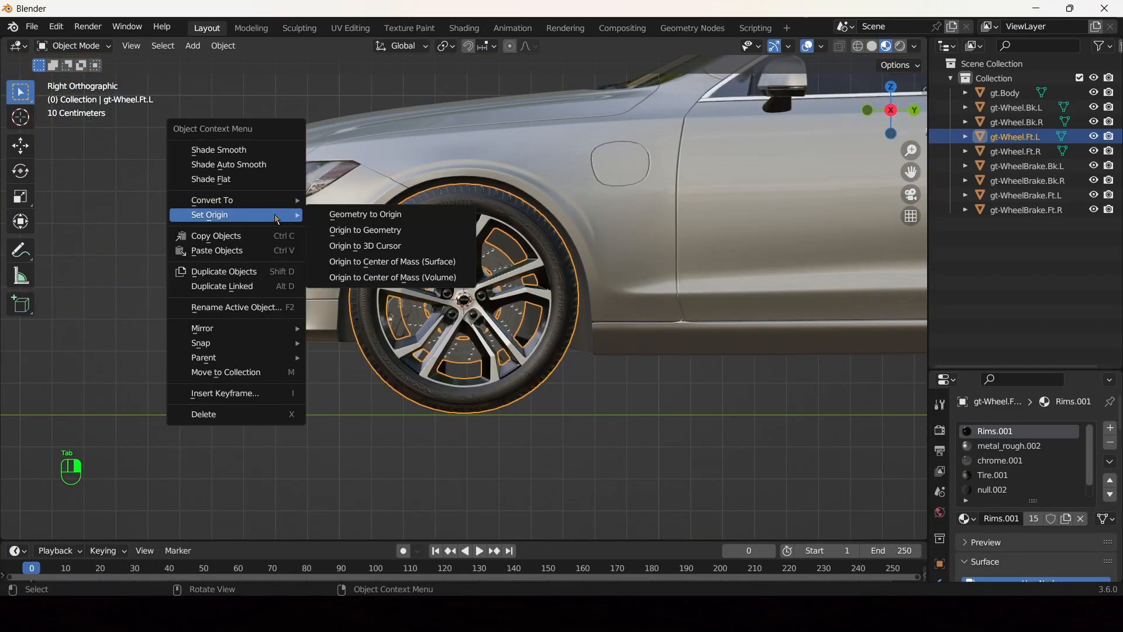
left_click(394, 256)
scroll(475, 342, "up", 3)
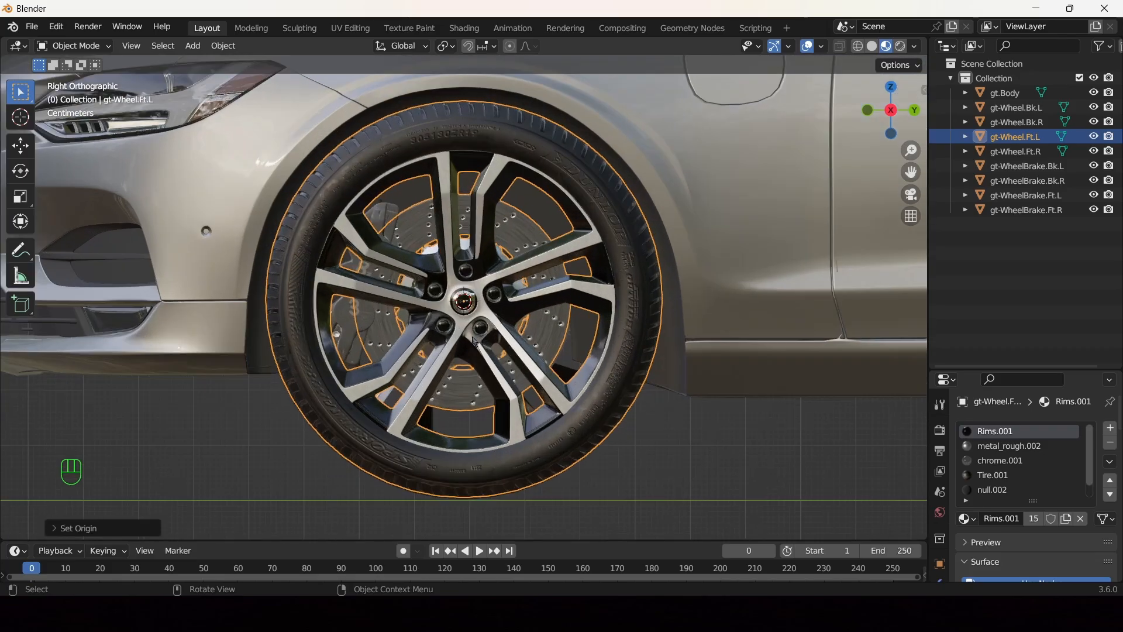
- Set the origin of the front-left brake caliper to the 3D cursor at the wheel's centre
left_click(351, 271)
mouse_move(351, 264)
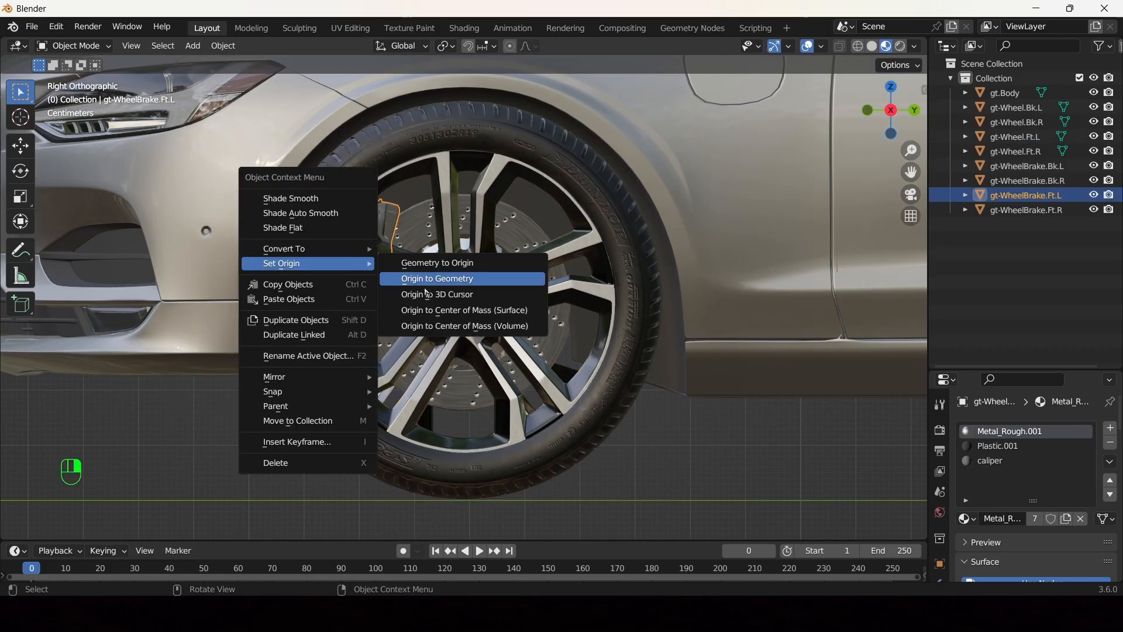
left_click(444, 296)
scroll(468, 298, "down", 5)
- Select the entire mesh of gt-Wheel.Bk.L in Edit Mode and snap the 3D cursor to the selection
middle_click_drag(518, 302, 122, 292, "shift")
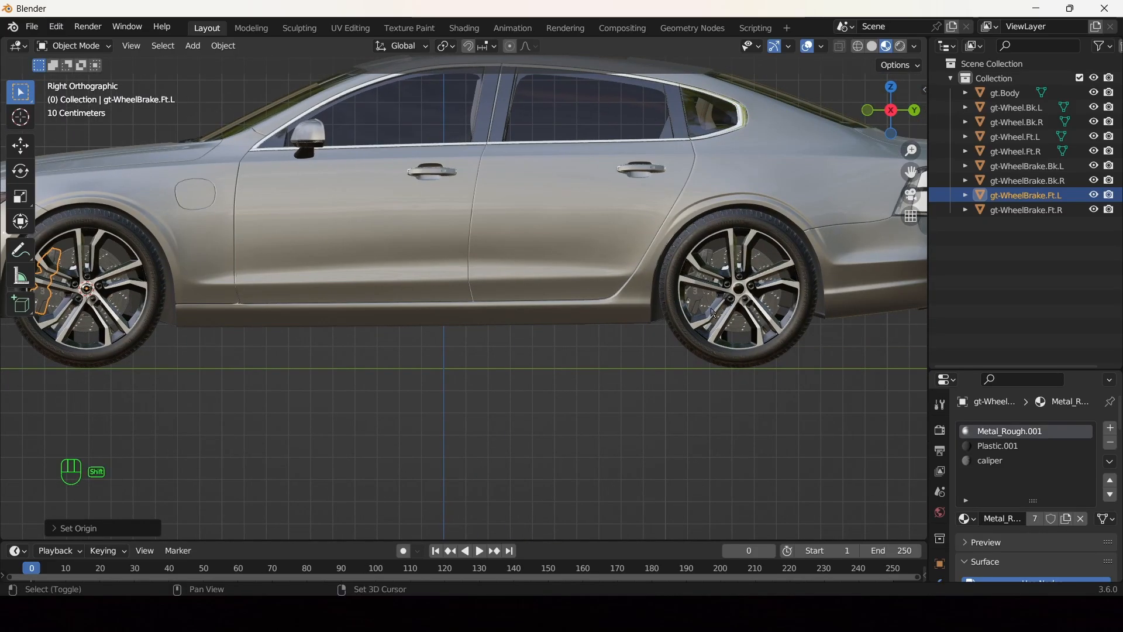
middle_click_drag(731, 316, 525, 308, "shift")
left_click(541, 310)
scroll(552, 311, "up", 3)
key("Tab")
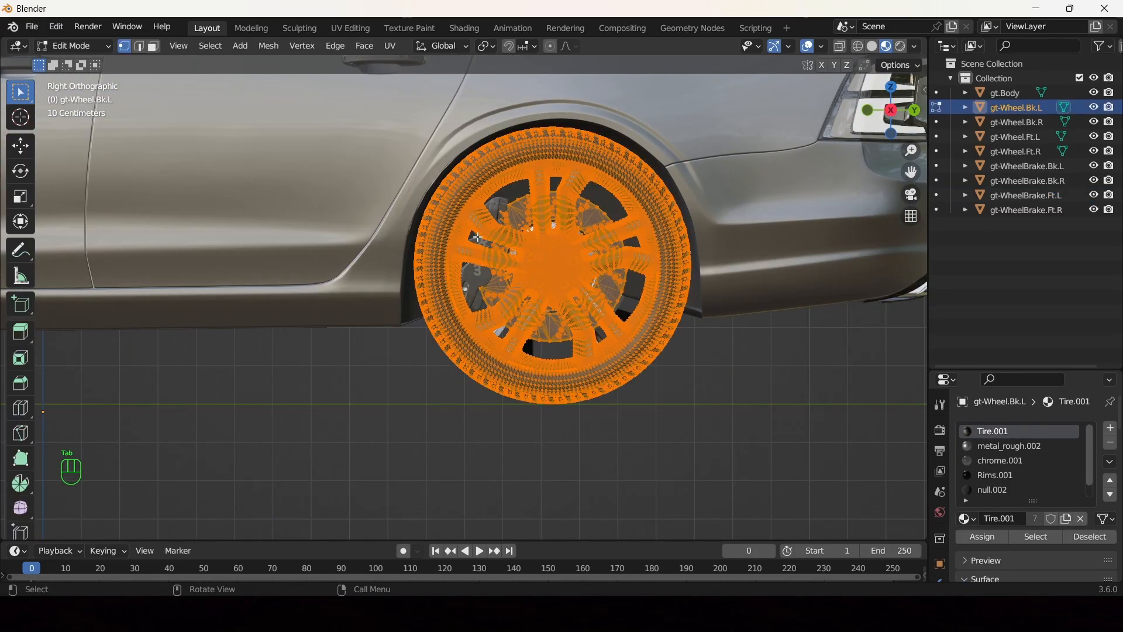
key("shift+s")
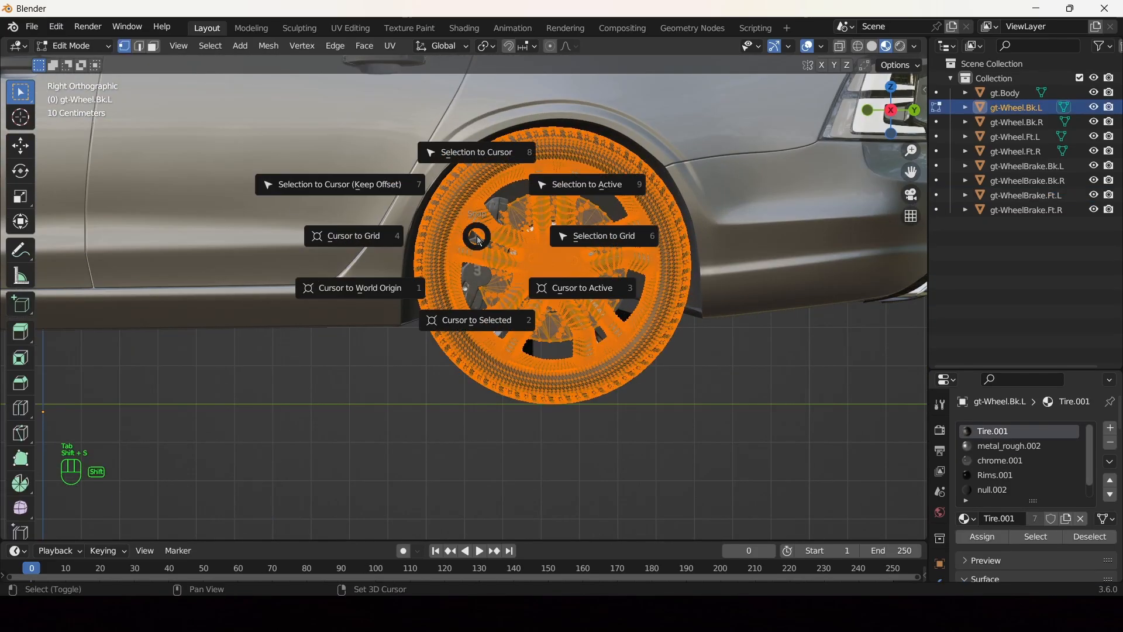
left_click(476, 318)
scroll(634, 285, "up", 2)
scroll(634, 285, "down", 3)
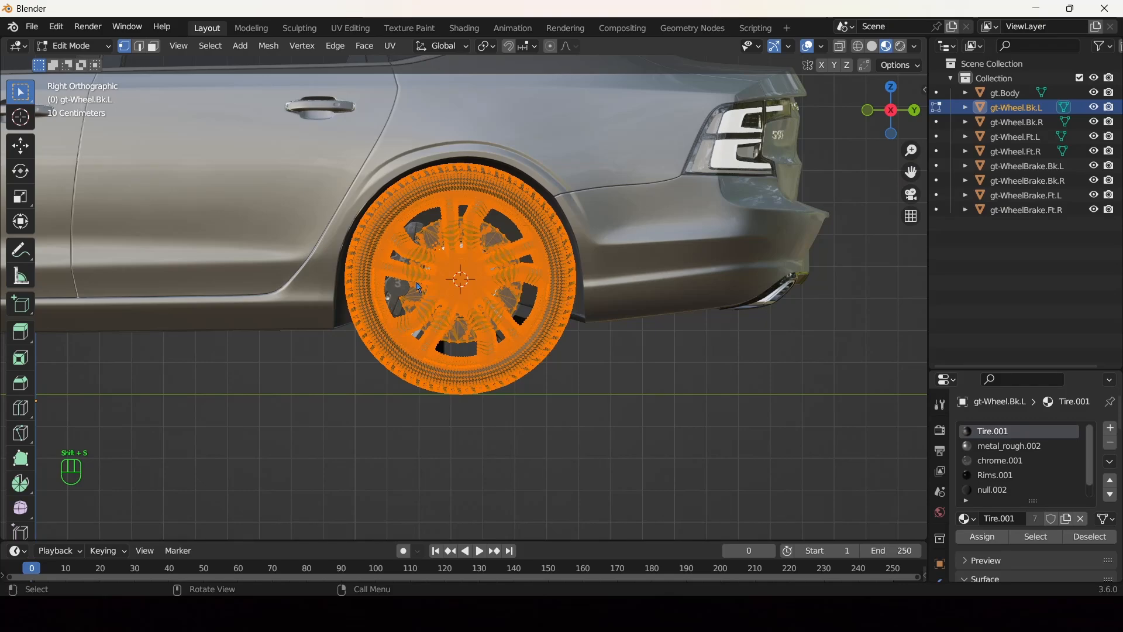
- Return to Object Mode and set the rear-left wheel's origin to the 3D cursor
key("Tab")
right_click(404, 247)
right_click(446, 272)
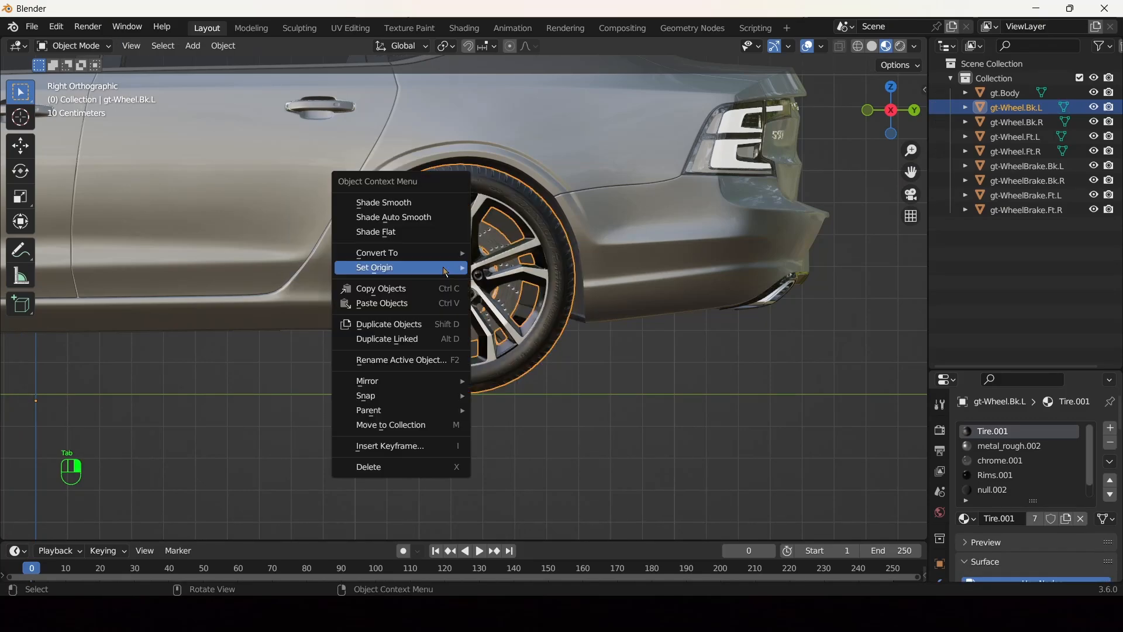
mouse_move(445, 273)
left_click(481, 300)
scroll(481, 300, "up", 1)
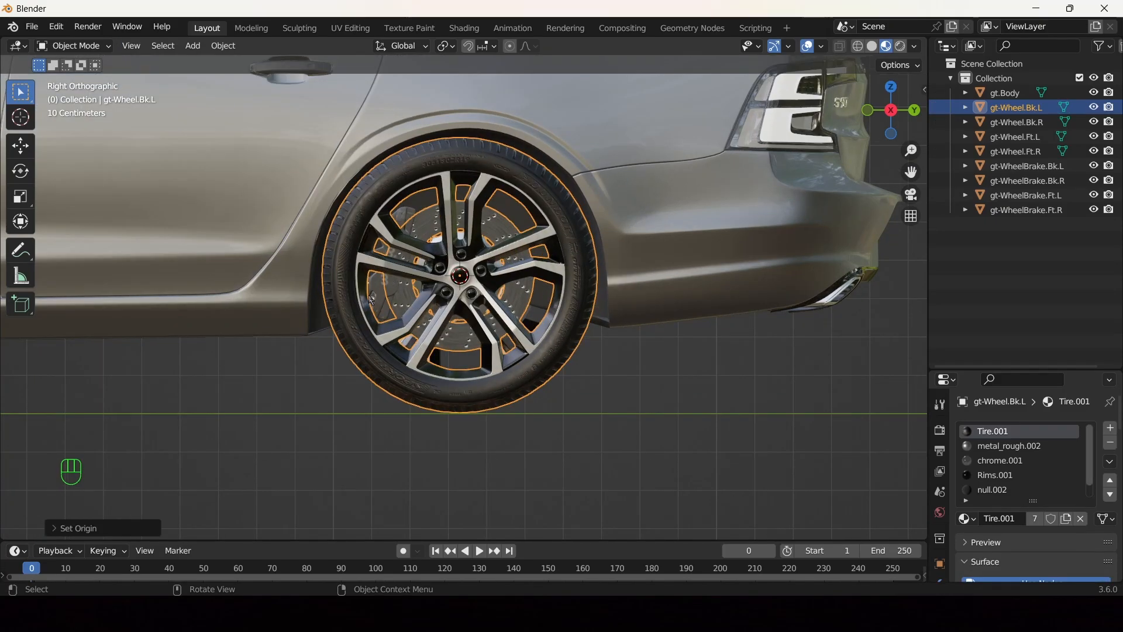
- Set the origin of the rear-left brake caliper, gt-WheelBrake.Bk.L, to the 3D cursor
left_click(385, 295)
right_click(384, 295)
mouse_move(304, 289)
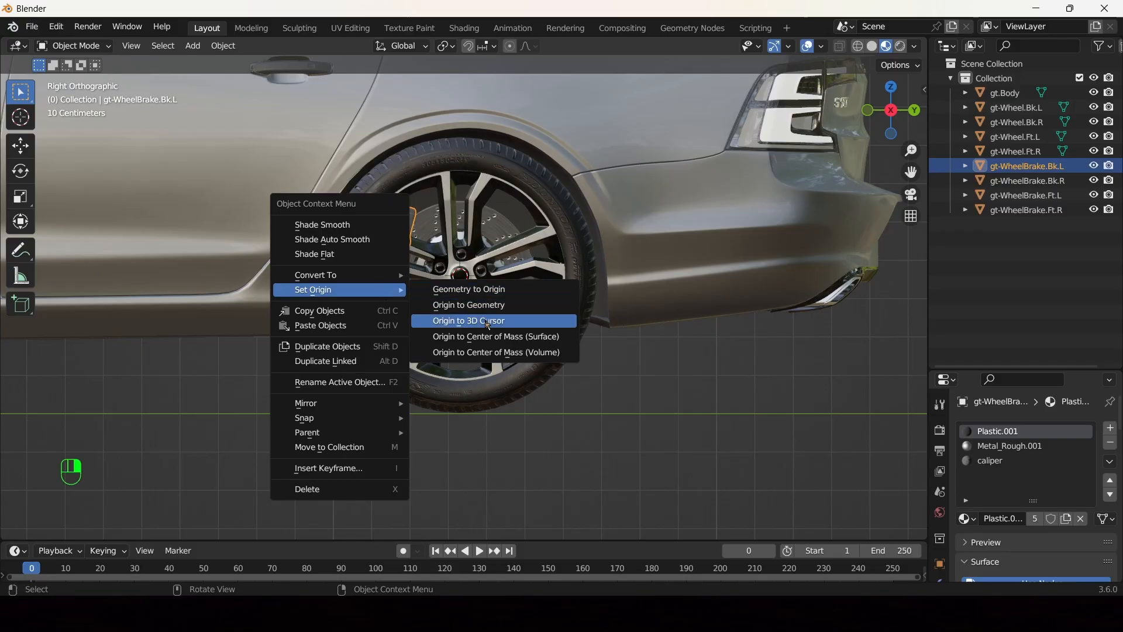
left_click(464, 318)
scroll(464, 318, "down", 5)
- From the car's opposite side, snap the 3D cursor to the full mesh of gt-Wheel.Ft.R in Edit Mode
left_click(891, 110)
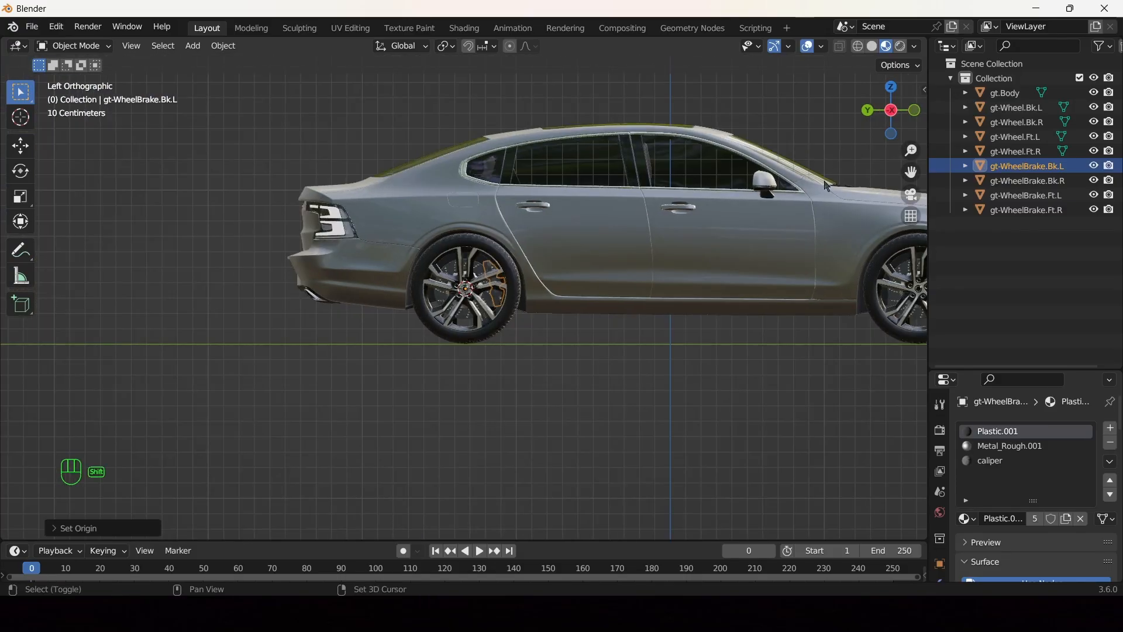
scroll(610, 324, "up", 4)
left_click(323, 293)
scroll(323, 294, "up", 2)
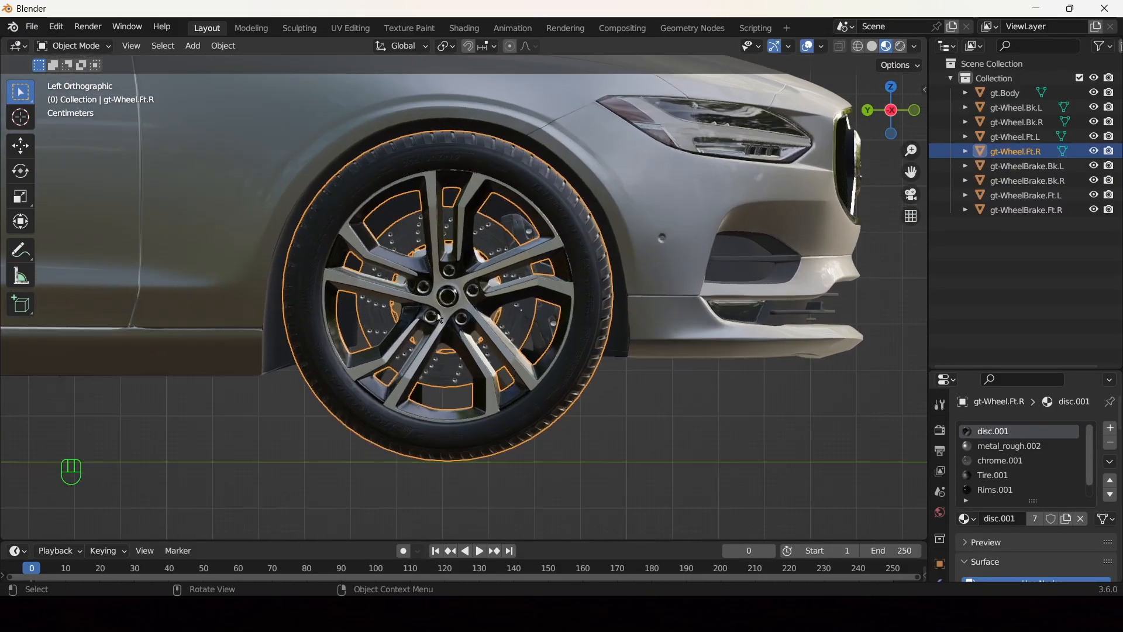
key("Tab")
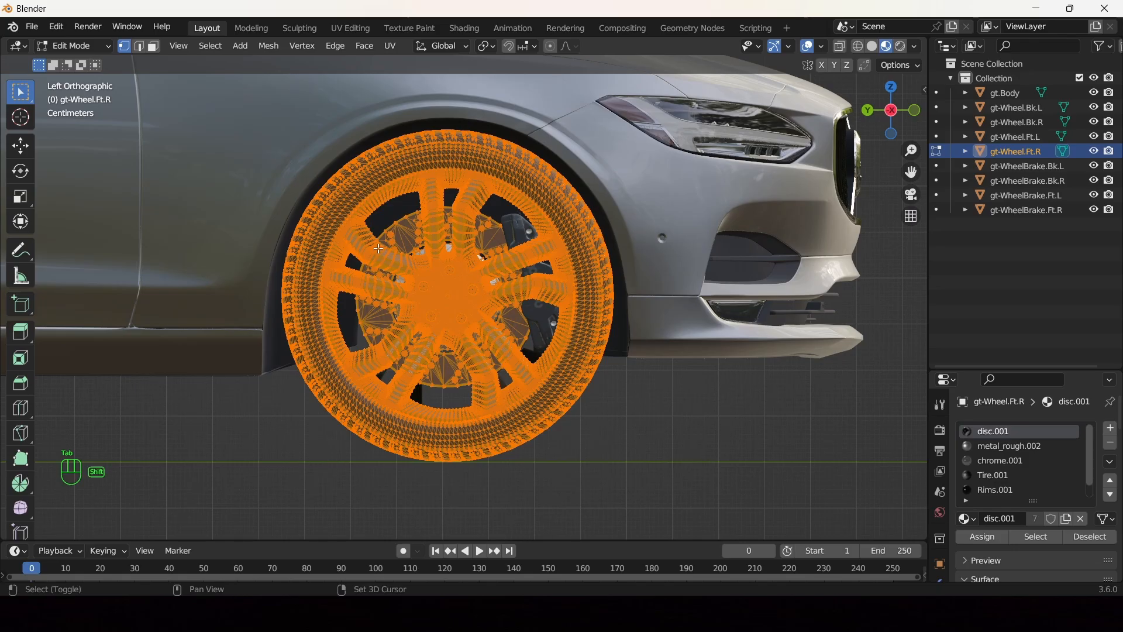
right_click(376, 290)
key("Escape")
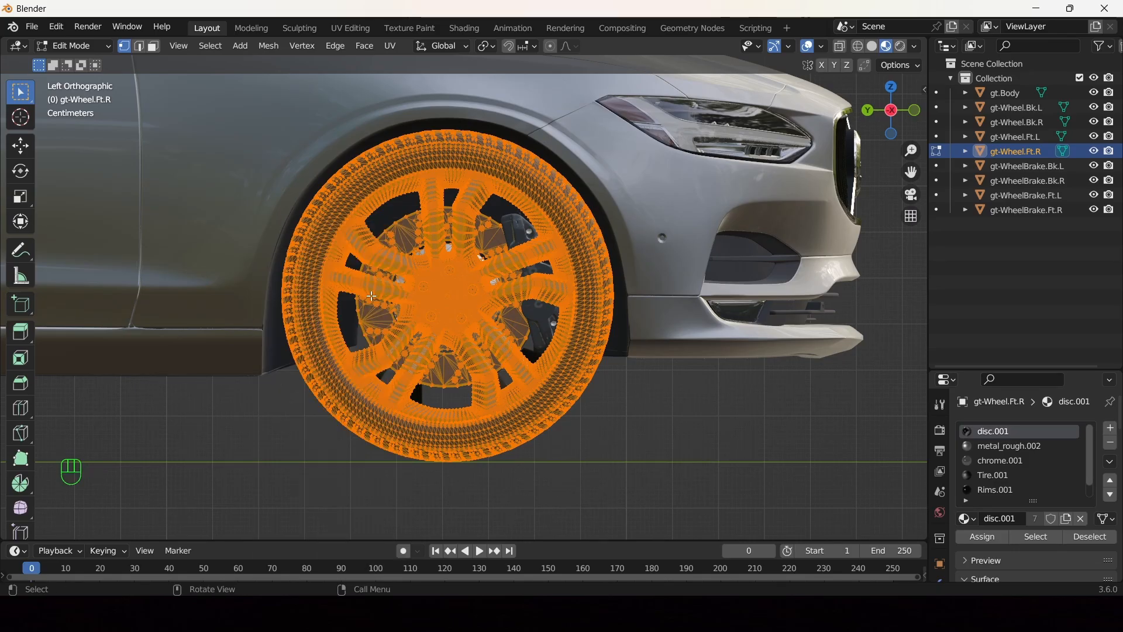
key("shift+s")
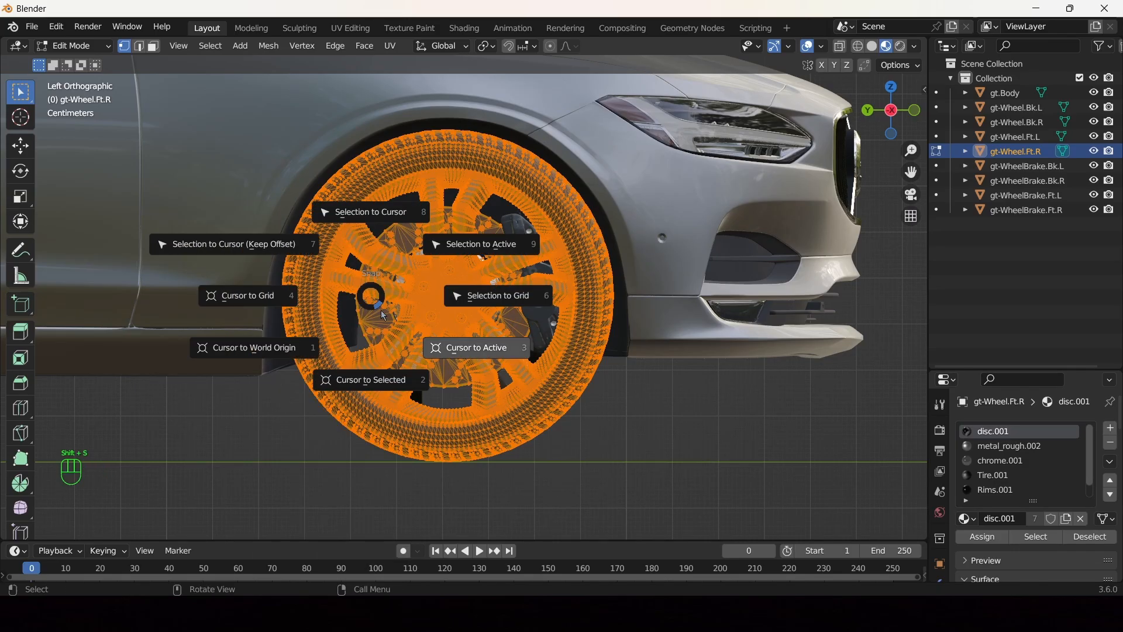
left_click(376, 377)
scroll(445, 278, "up", 1)
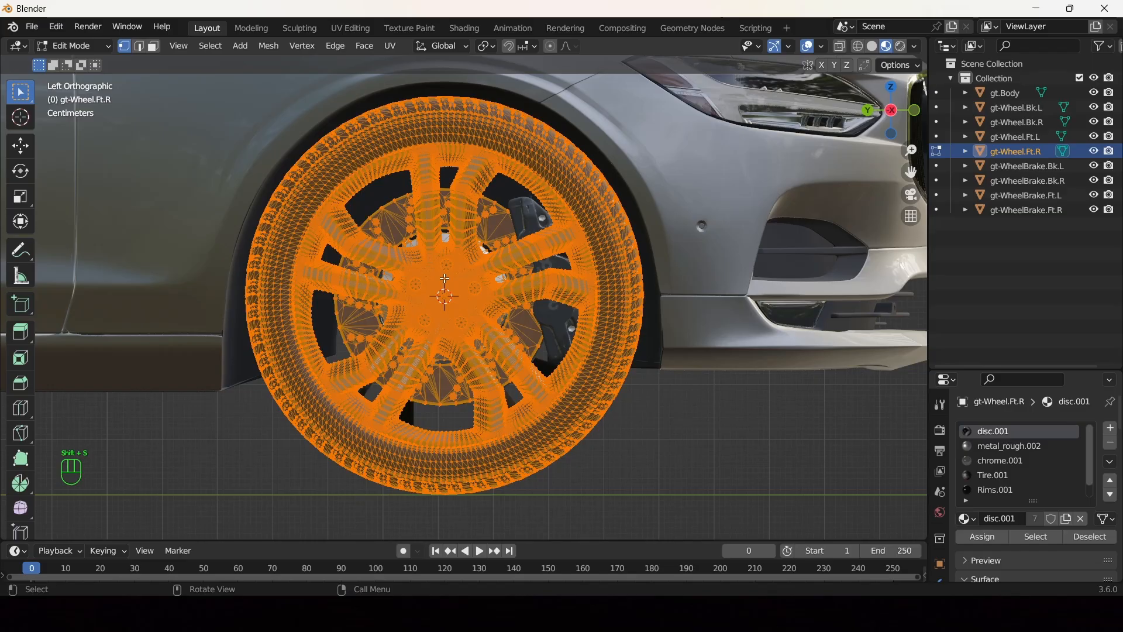
- Return to Object Mode and set the front-right wheel's origin to the 3D cursor
key("Tab")
right_click(446, 278)
mouse_move(459, 286)
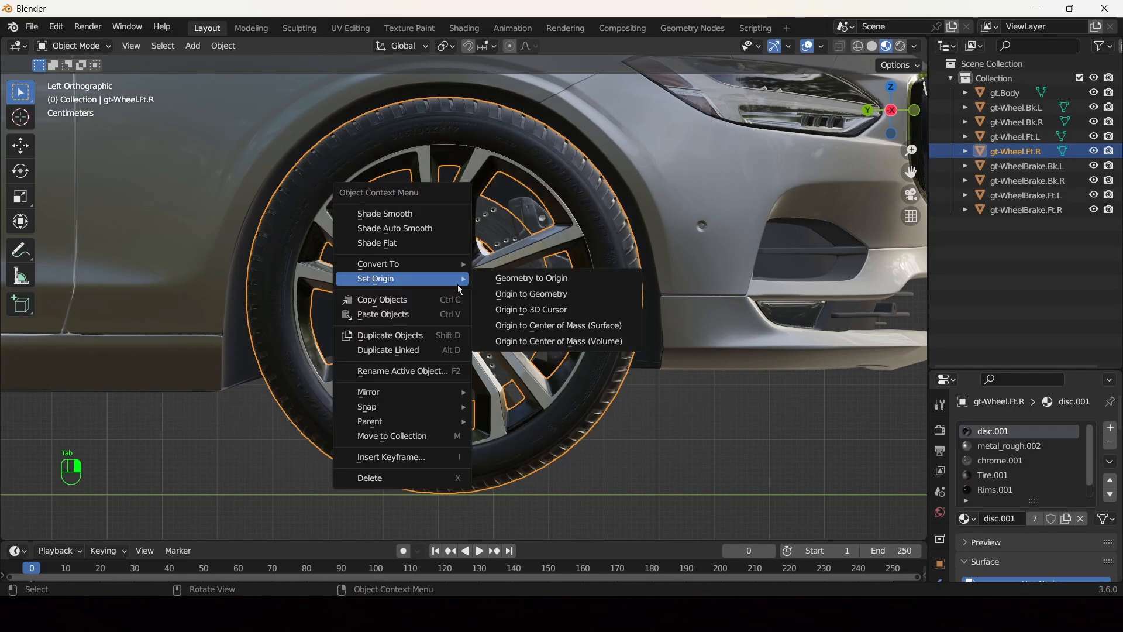
left_click(528, 311)
- Set the origin of the front-right brake caliper, gt-WheelBrake.Ft.R, to the 3D cursor
left_click(526, 225)
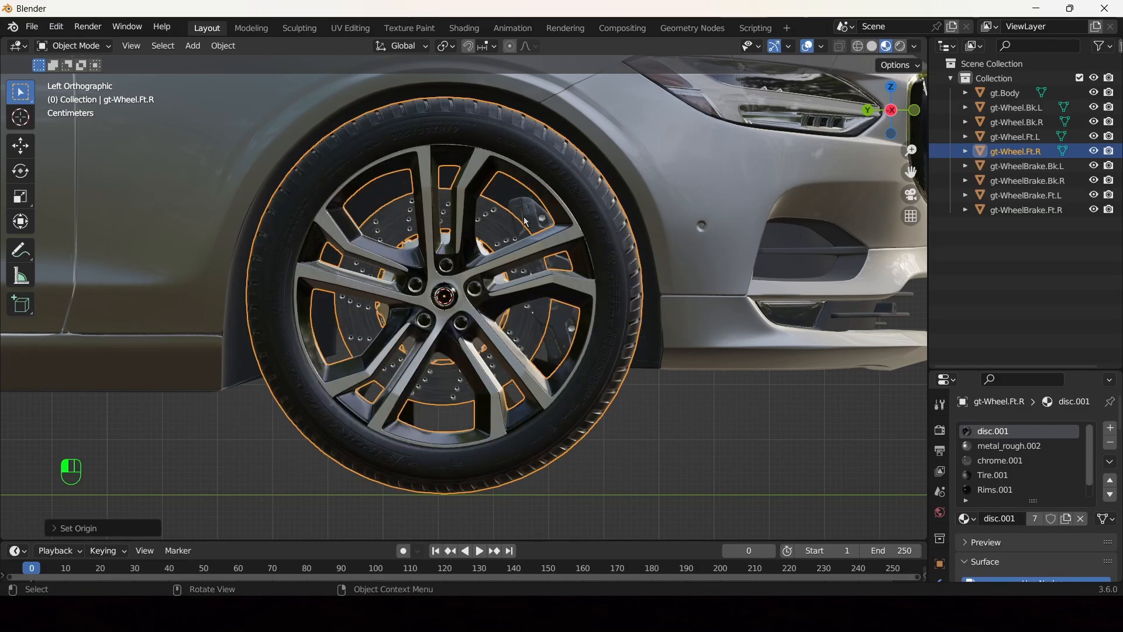
right_click(527, 222)
mouse_move(526, 219)
left_click(617, 250)
scroll(617, 250, "down", 4)
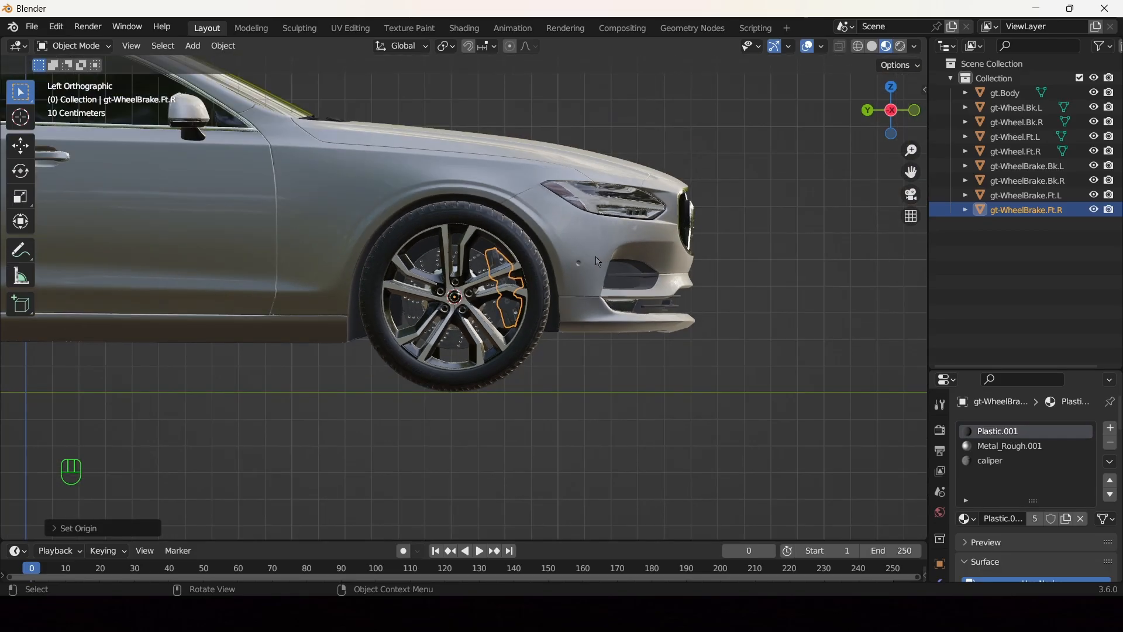
- Select gt-Wheel.Bk.R and snap the 3D cursor to its full mesh in Edit Mode
middle_click_drag(355, 285, 713, 273, "shift")
left_click(403, 293)
key("KP_Decimal")
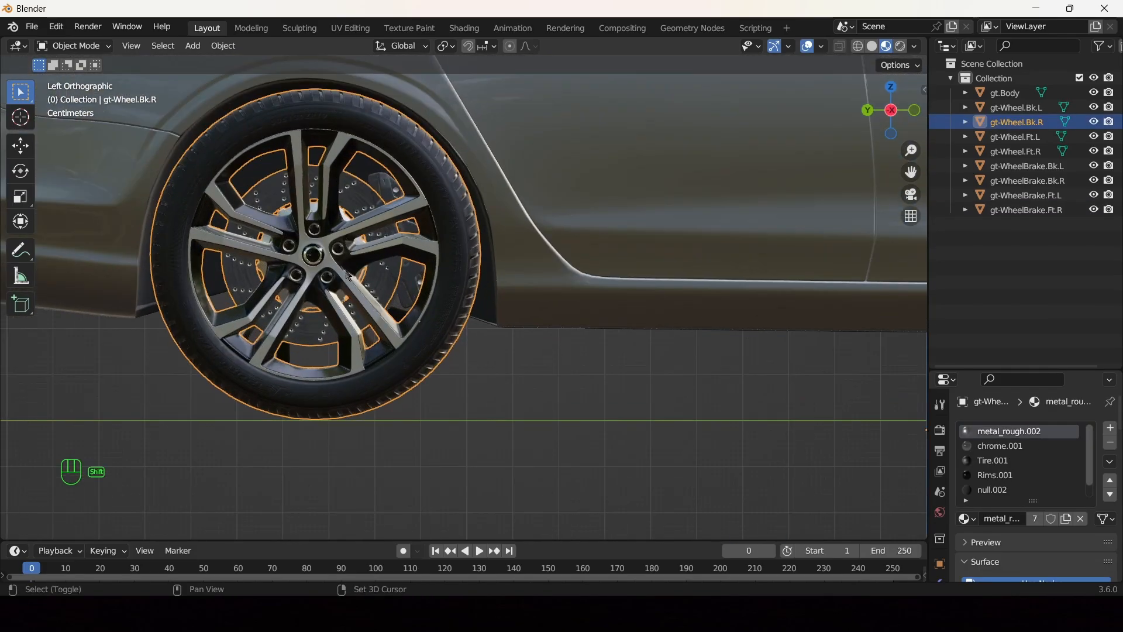
key("Tab")
right_click(433, 264)
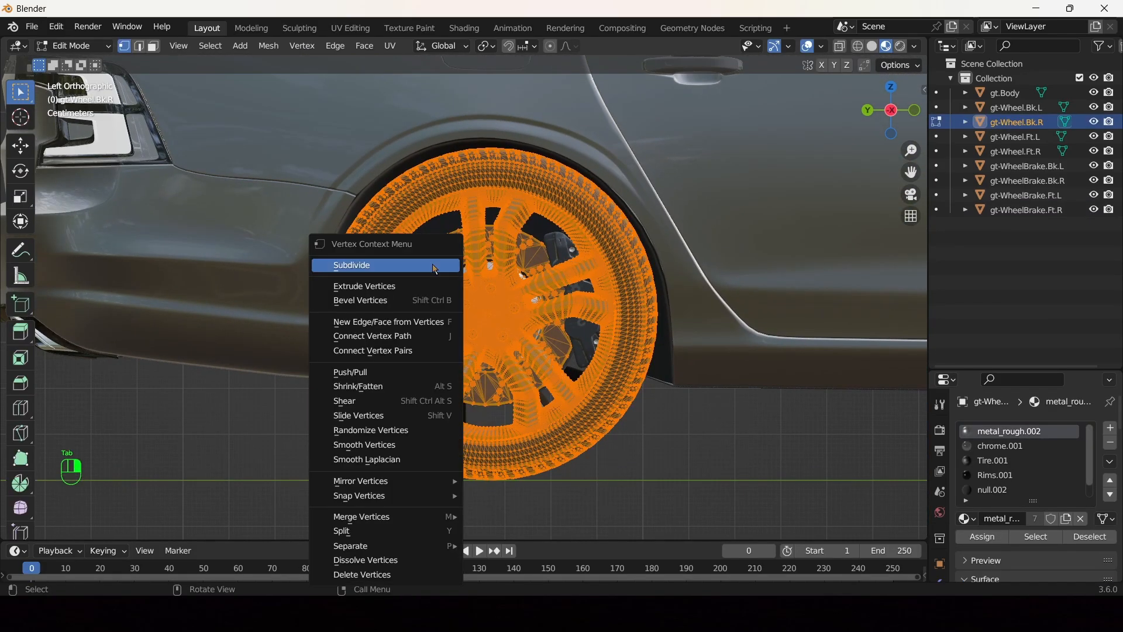
key("shift+s")
left_click(421, 354)
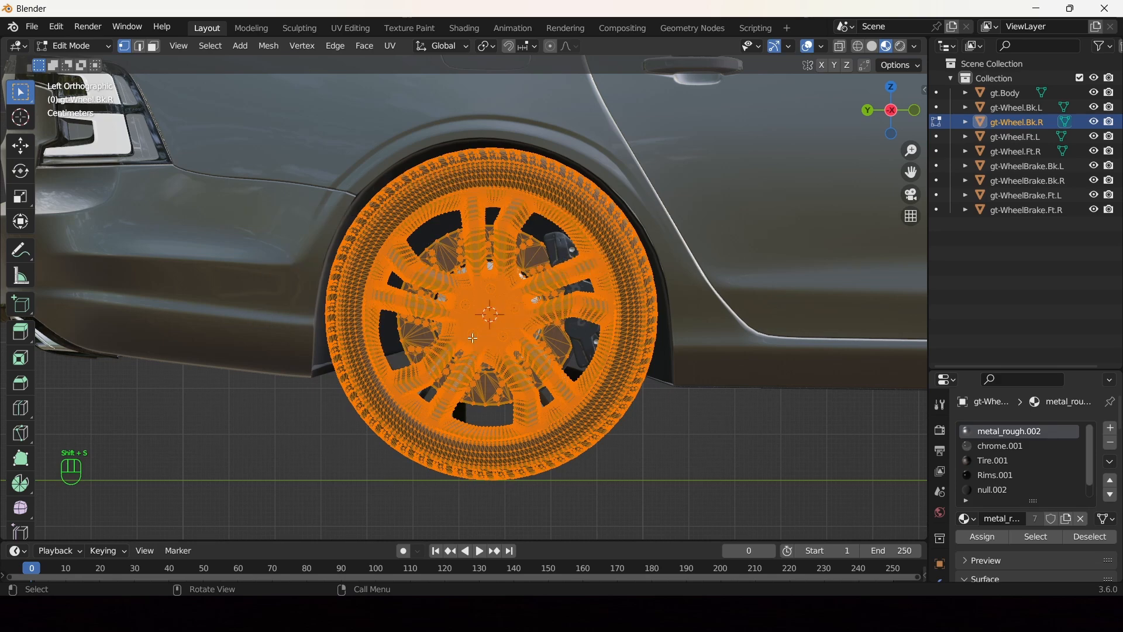
- Return to Object Mode and set the rear-right wheel's origin to the 3D cursor
key("Tab")
right_click(511, 311)
mouse_move(512, 311)
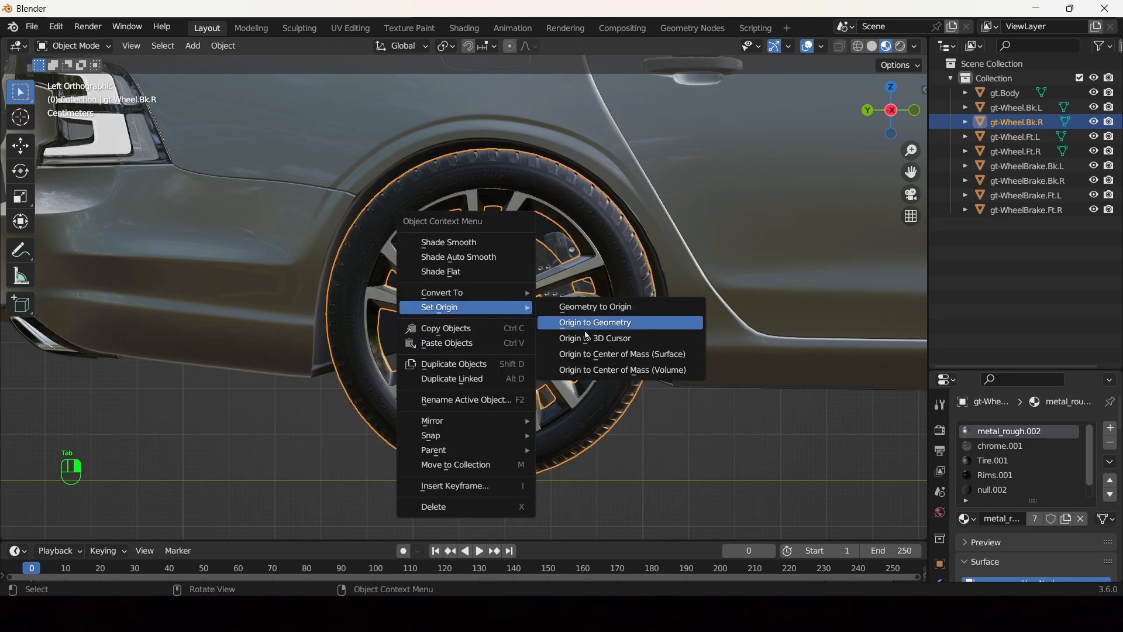
left_click(578, 341)
- Set the origin of the rear-right brake caliper, gt-WheelBrake.Bk.R, to the 3D cursor
left_click(557, 250)
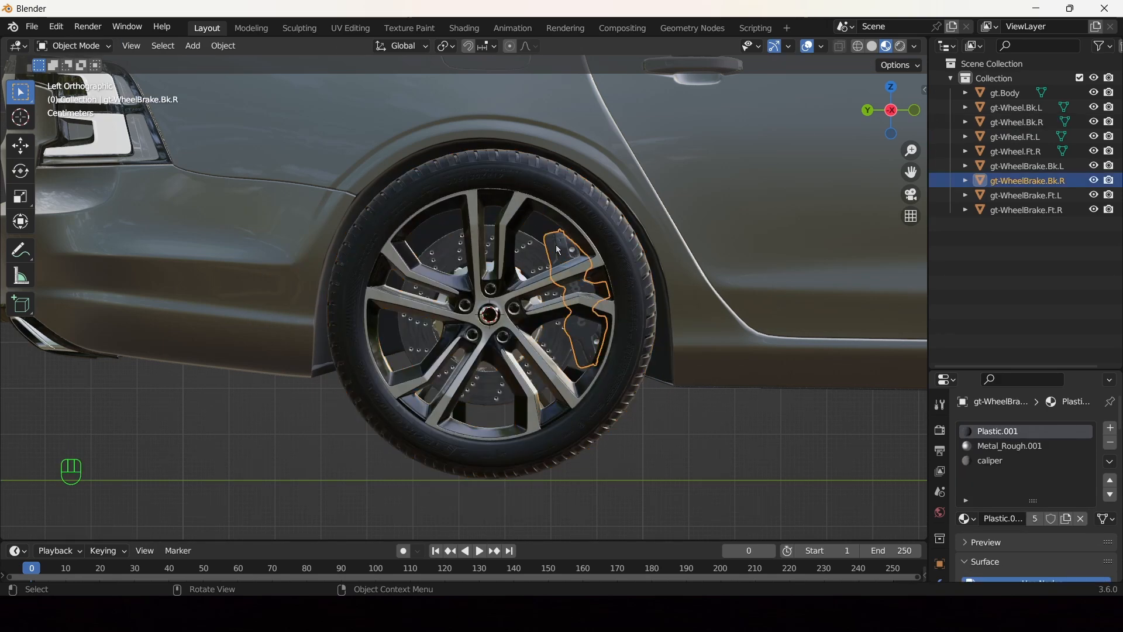
right_click(557, 248)
mouse_move(555, 244)
left_click(629, 282)
scroll(629, 282, "down", 5)
- Select gt.Body in the right orthographic view and snap the 3D cursor to the world origin
middle_click_drag(608, 283, 332, 304, "shift")
left_click(423, 292)
scroll(459, 367, "down", 2)
middle_click_drag(478, 369, 293, 373)
left_click(892, 110)
scroll(492, 306, "up", 2)
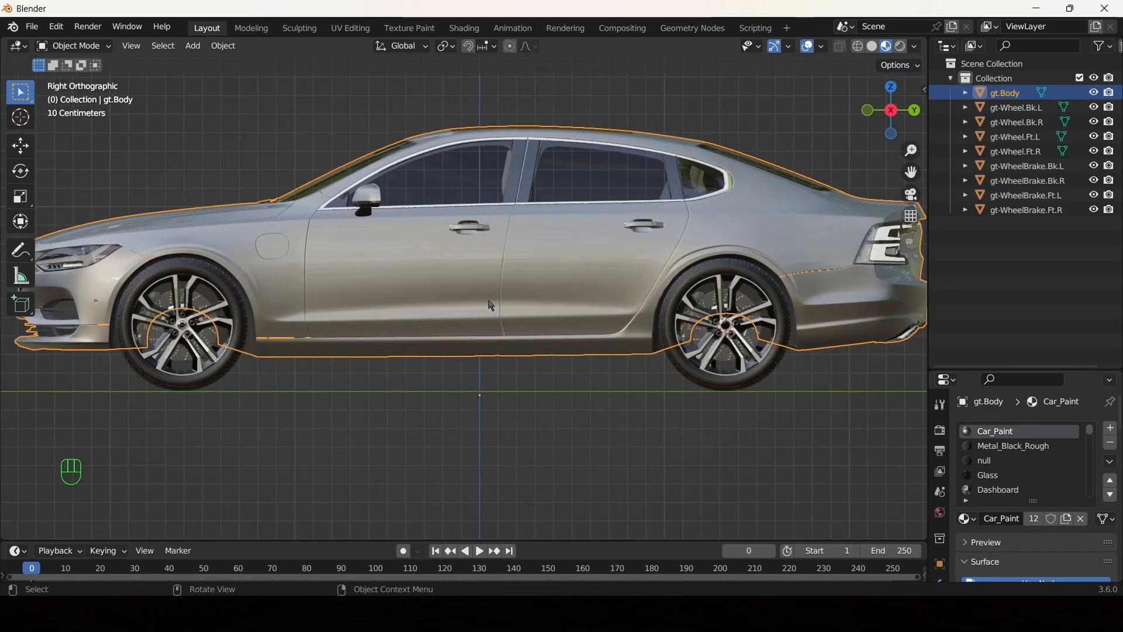
right_click(403, 252)
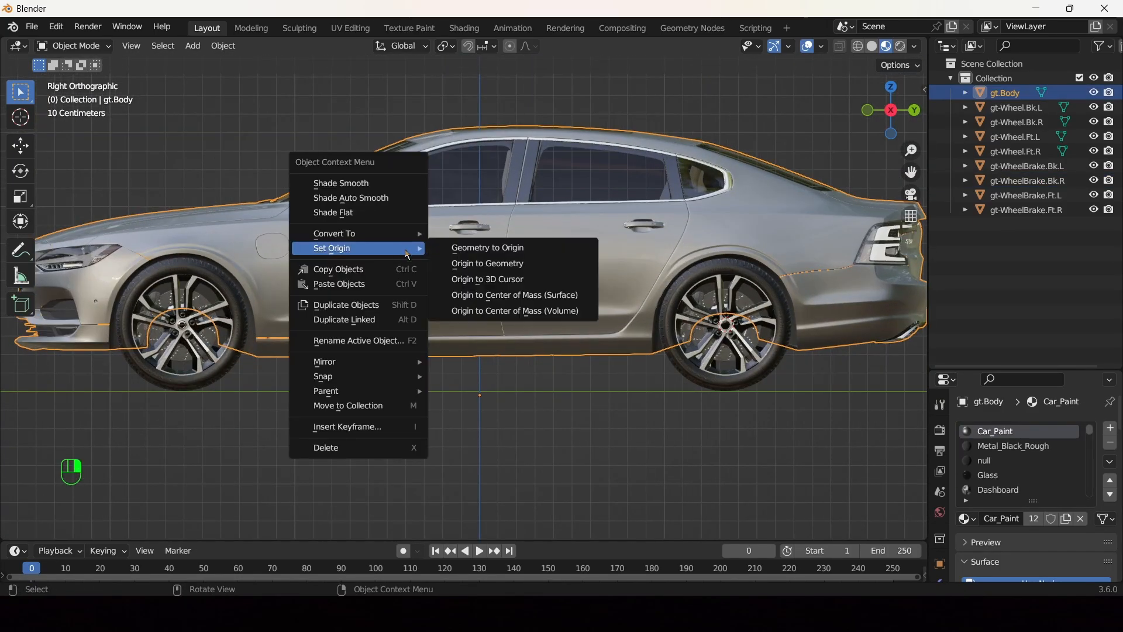
left_click(494, 280)
key("shift+s")
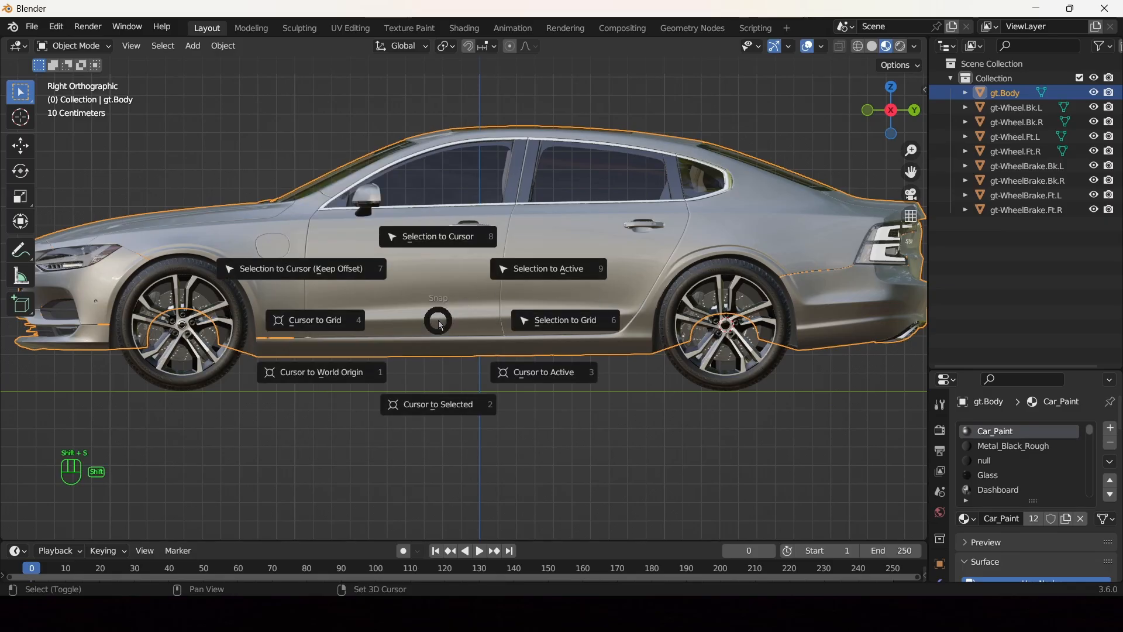
left_click(331, 381)
- Set the origin of gt.Body to the 3D cursor at the world origin
right_click(440, 255)
mouse_move(440, 256)
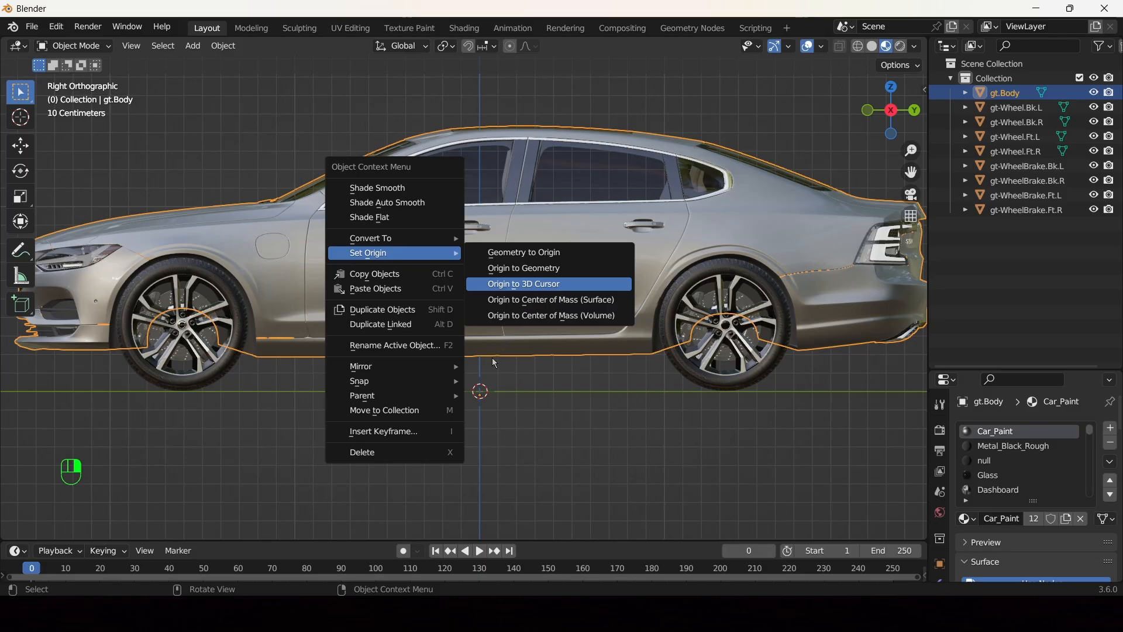
left_click(576, 287)
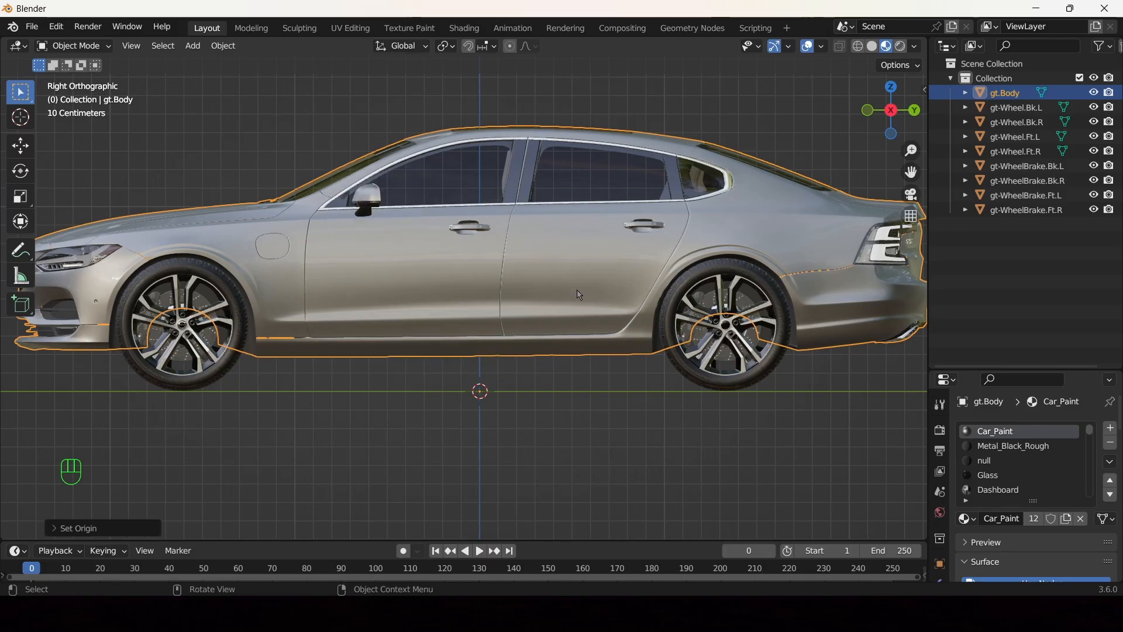
- Deselect the body and inspect the car's placement on the ground line and its origin from the side
scroll(551, 334, "down", 7)
middle_click_drag(524, 370, 567, 387)
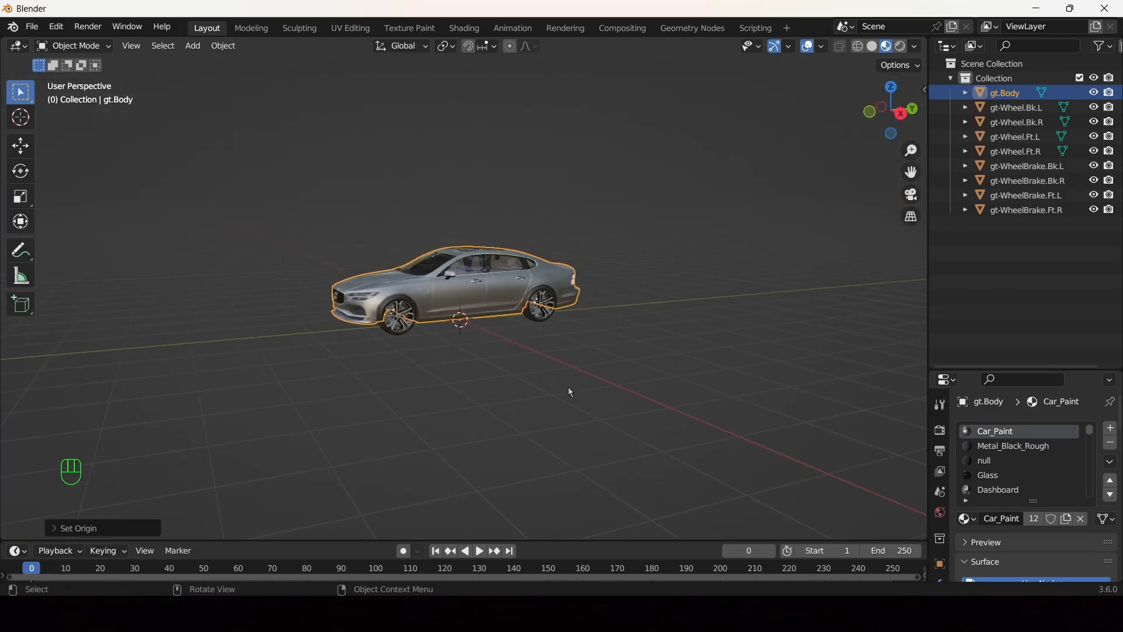
left_click(904, 116)
key("KP_Decimal")
left_click(479, 418)
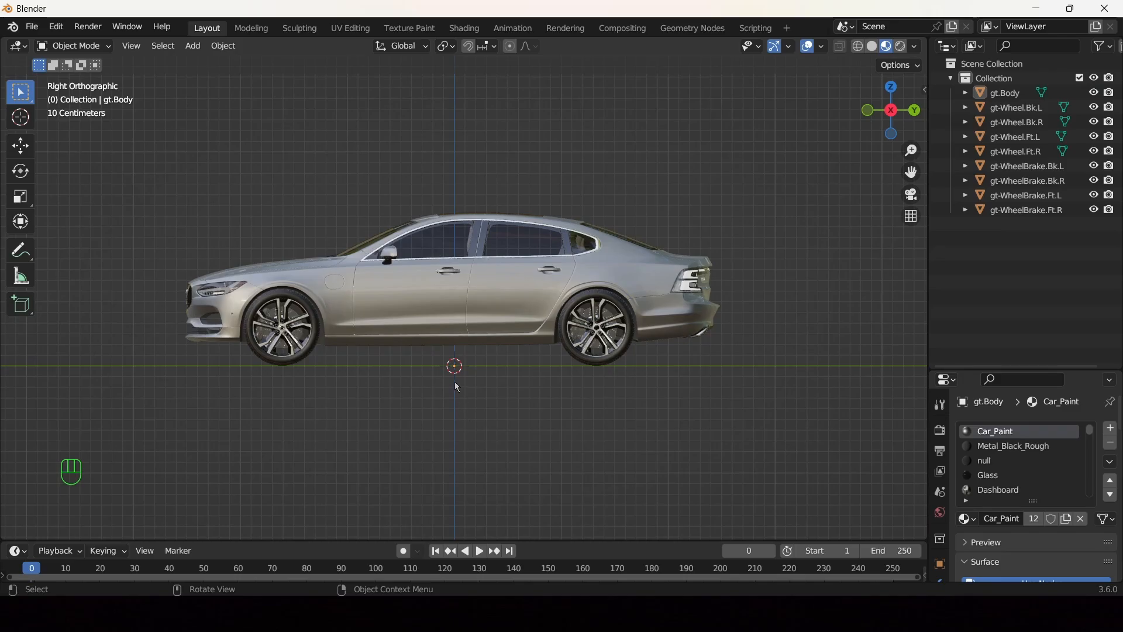
scroll(454, 381, "up", 3)
middle_click_drag(456, 408, 506, 473, "shift")
scroll(506, 473, "down", 3)
- Search the add-ons in Preferences for "rig", review the details of Rigging: Rigacar (Generates Car Rig), and close Preferences
left_click(53, 26)
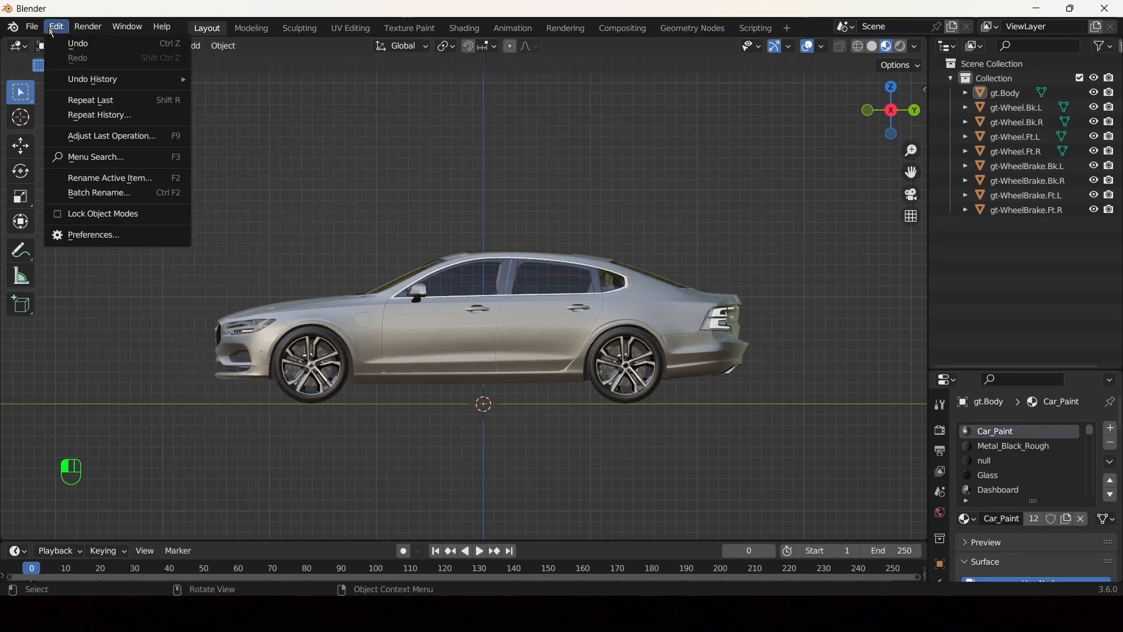
left_click(147, 235)
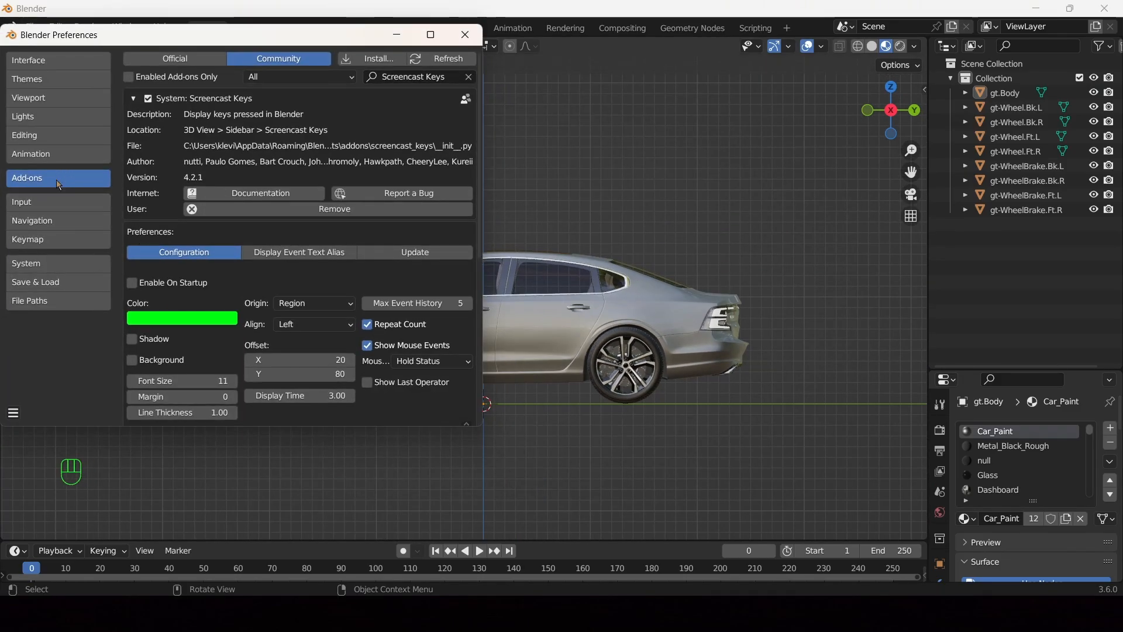
left_click(470, 78)
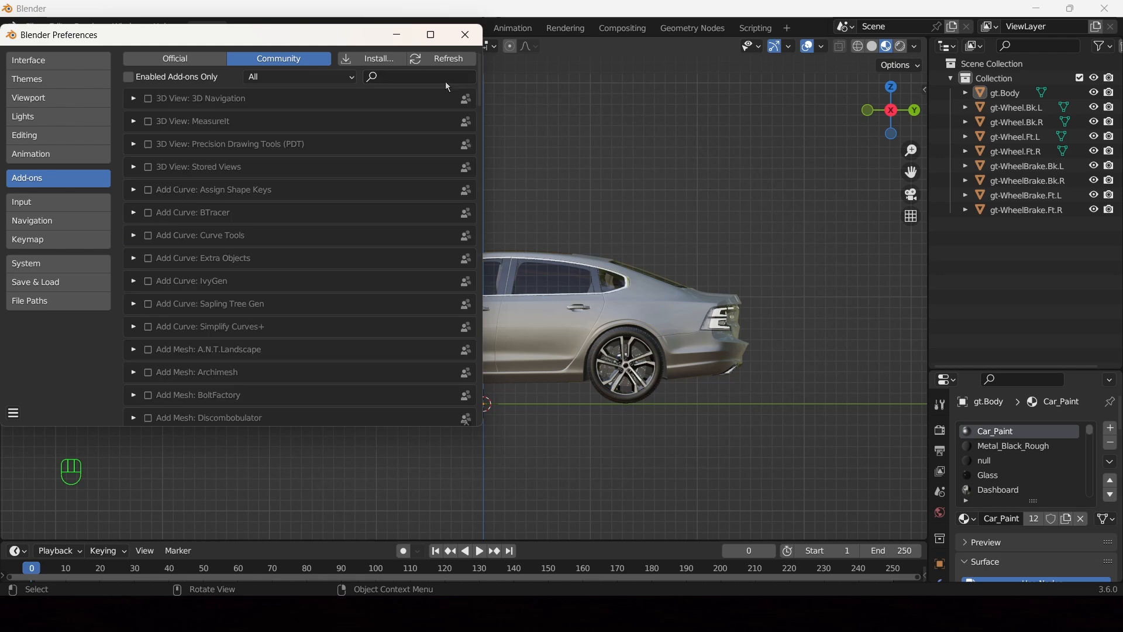
left_click(426, 77)
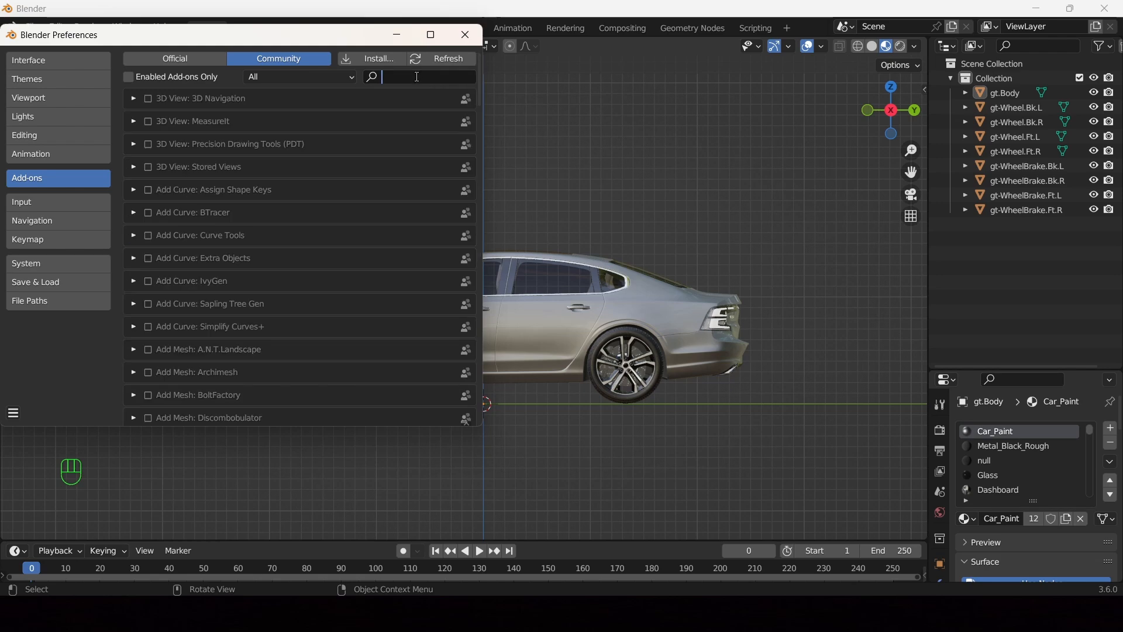
type("rig")
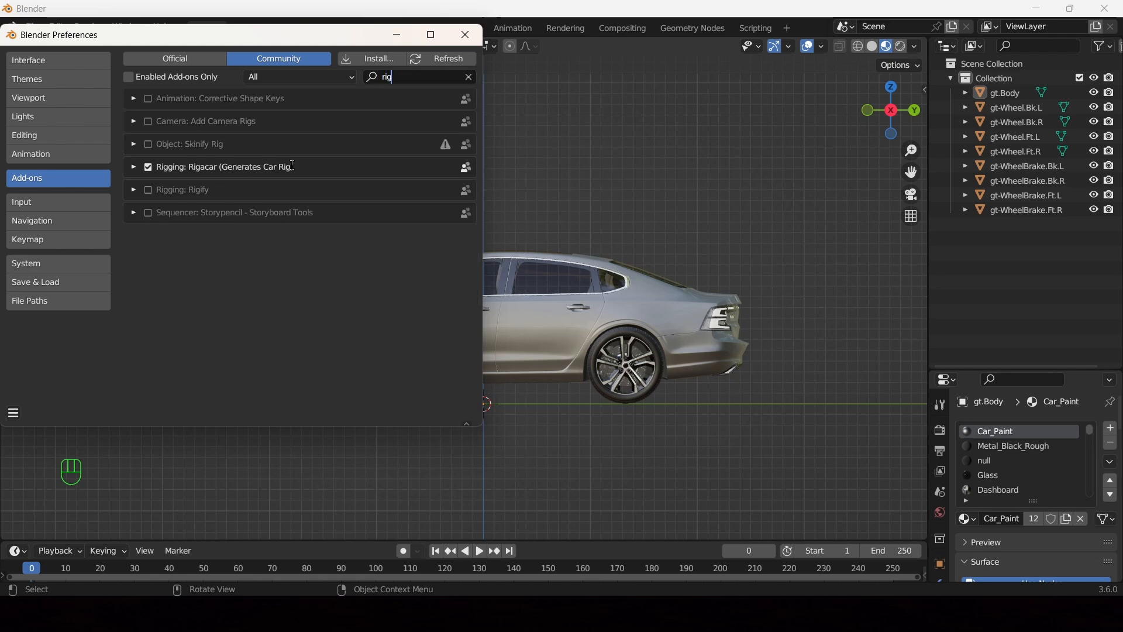
left_click(134, 168)
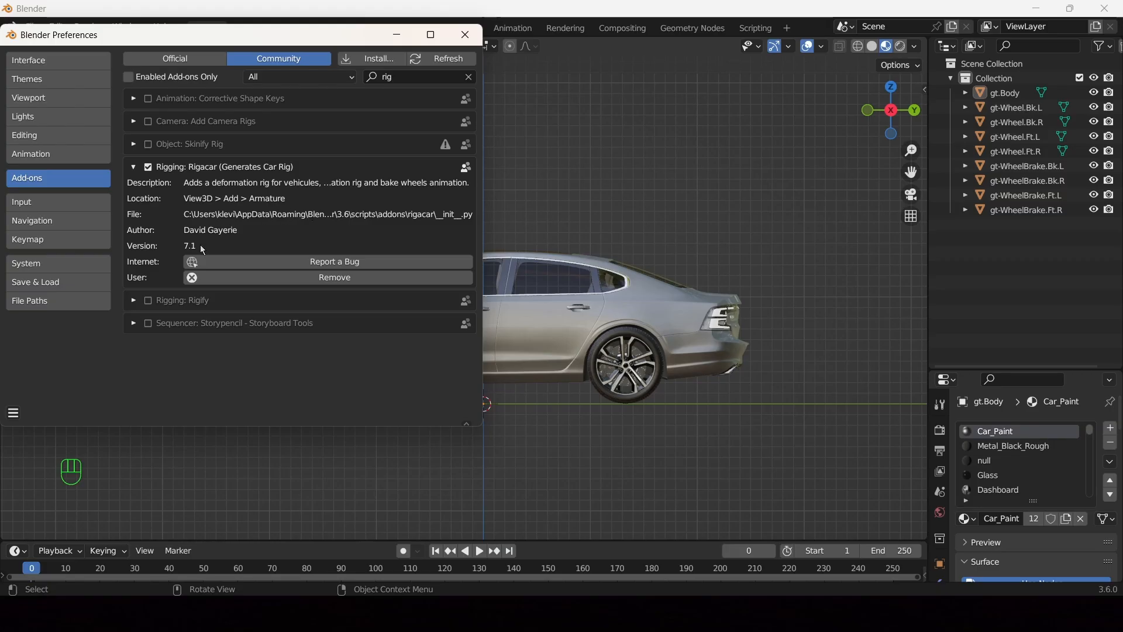
left_click(466, 36)
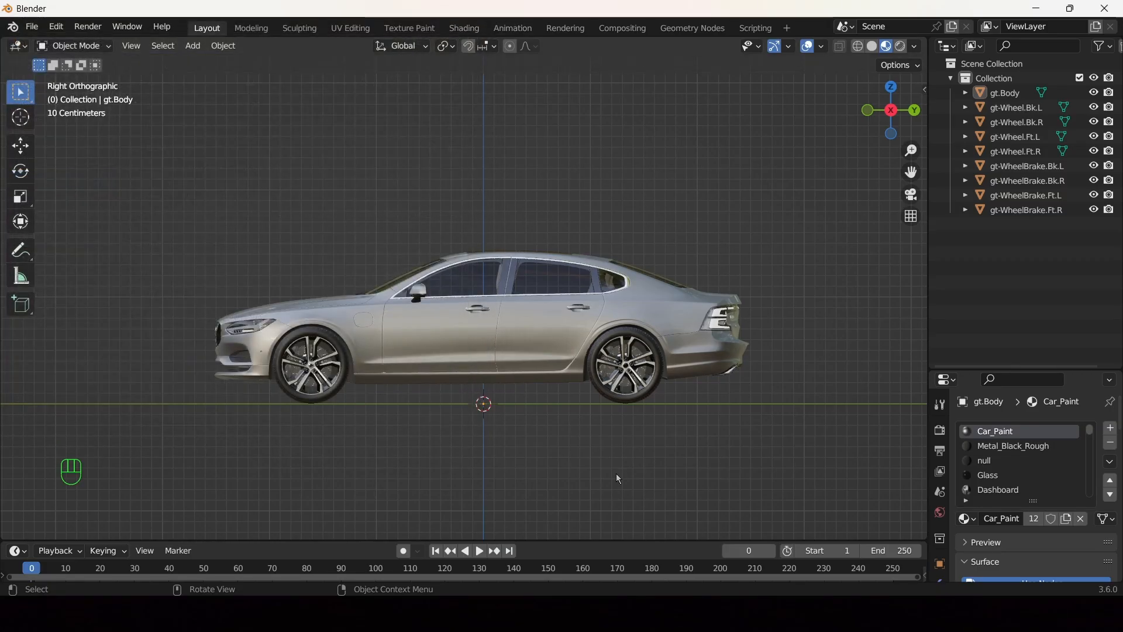
- Select all the car parts and add a Rigacar car deformation rig to them
key("a")
key("shift+a")
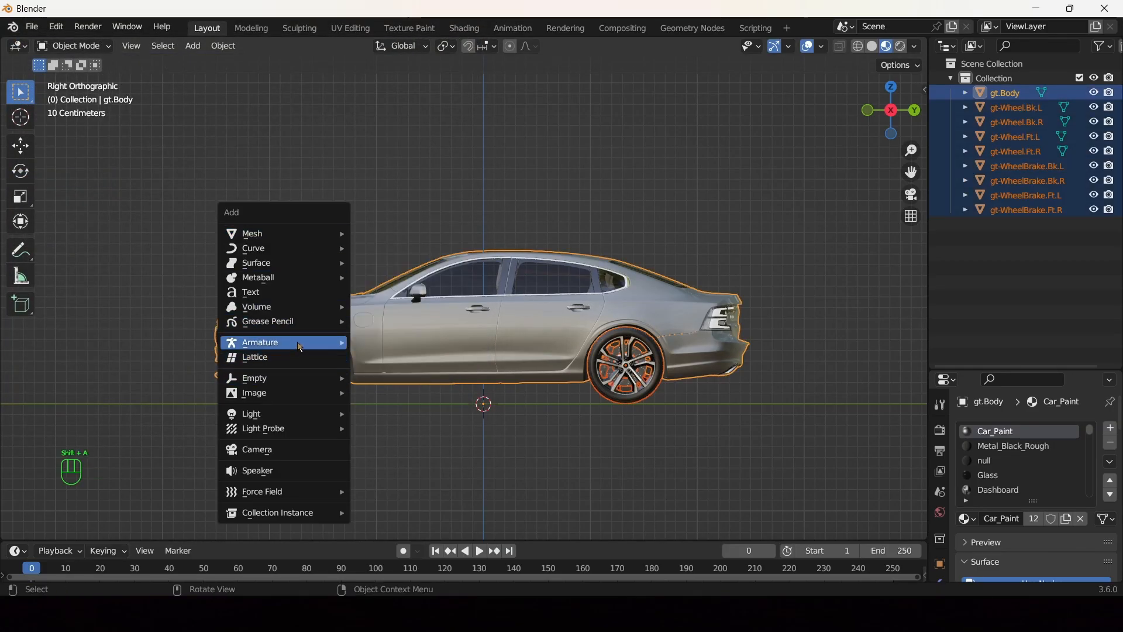
mouse_move(300, 347)
left_click(393, 362)
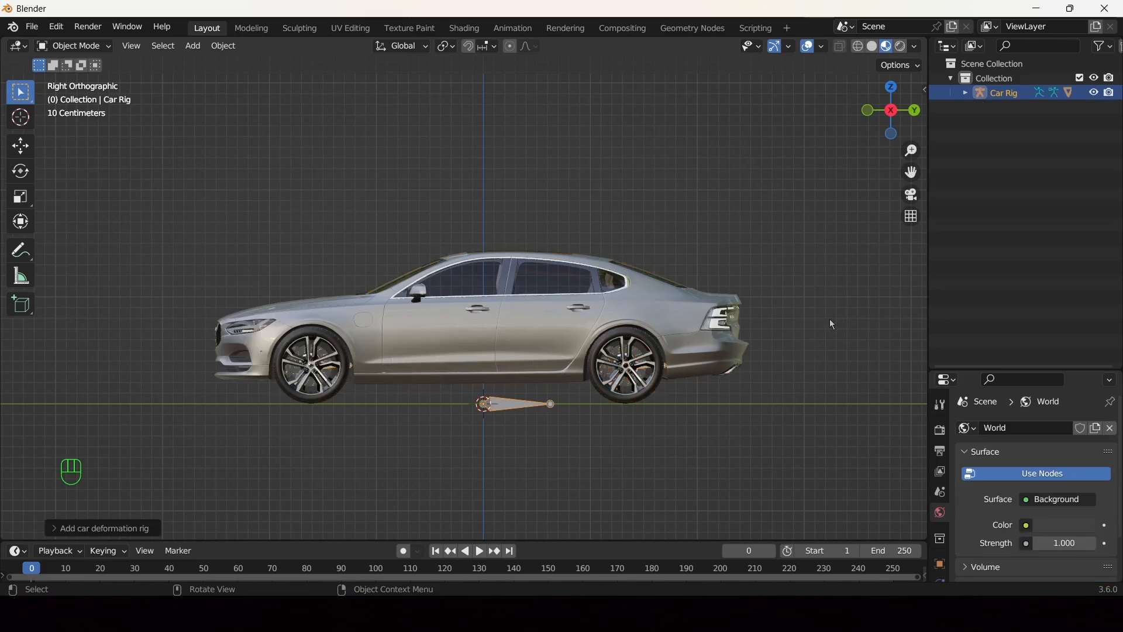
- Generate the Rigacar animation rig for the car and enable its "Wheels on ..." option
key("n")
left_click(920, 193)
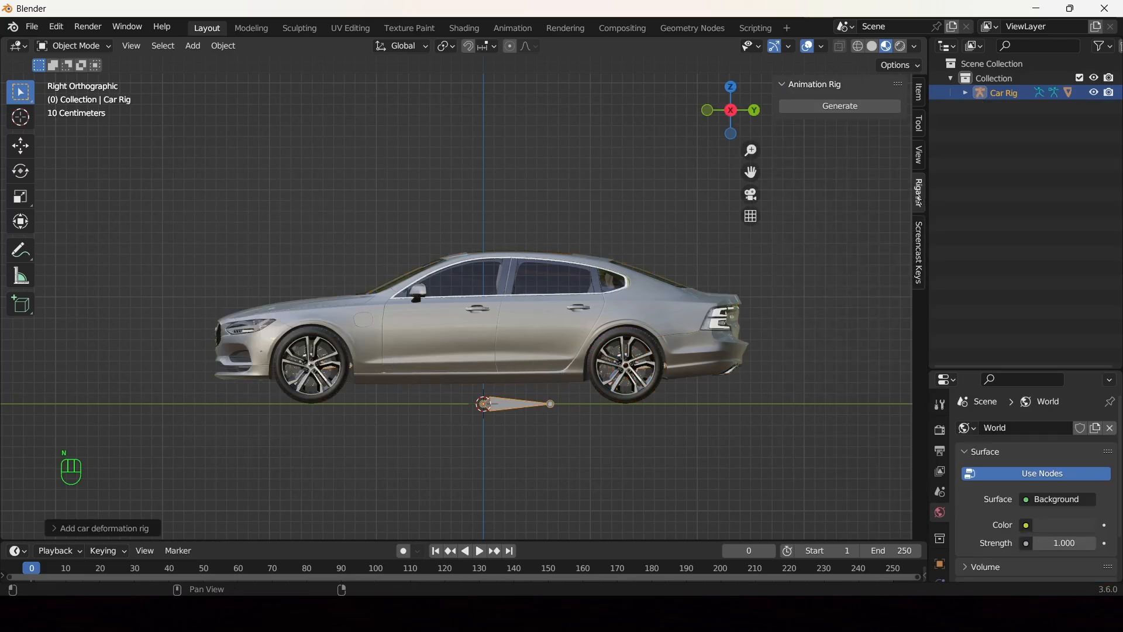
left_click(838, 107)
scroll(416, 364, "down", 2)
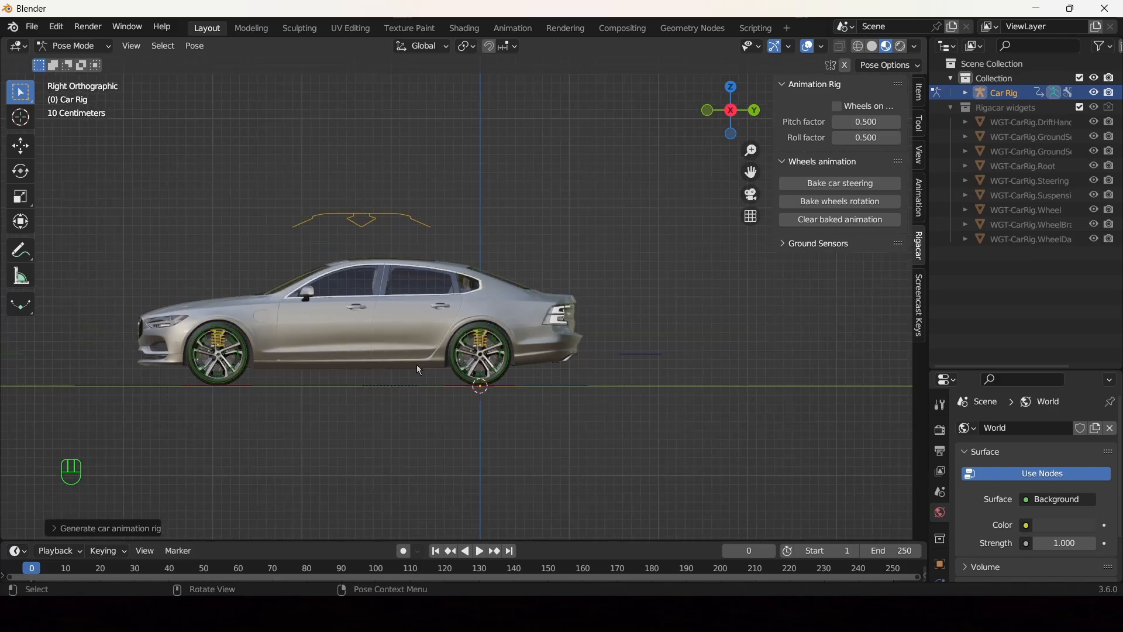
middle_click_drag(416, 363, 571, 347)
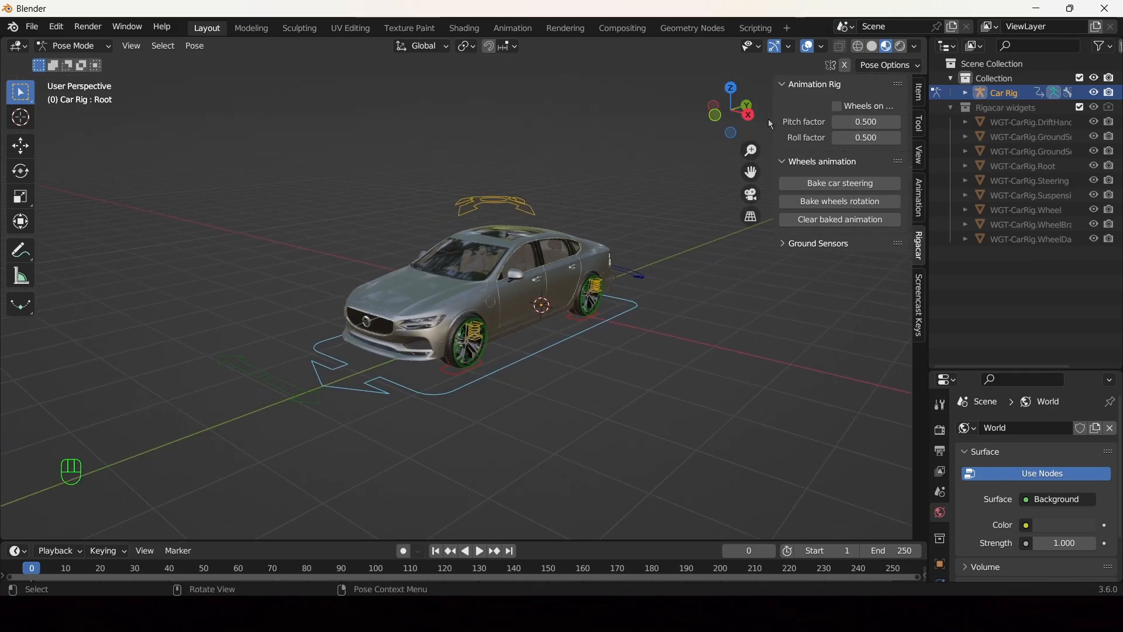
left_click(837, 106)
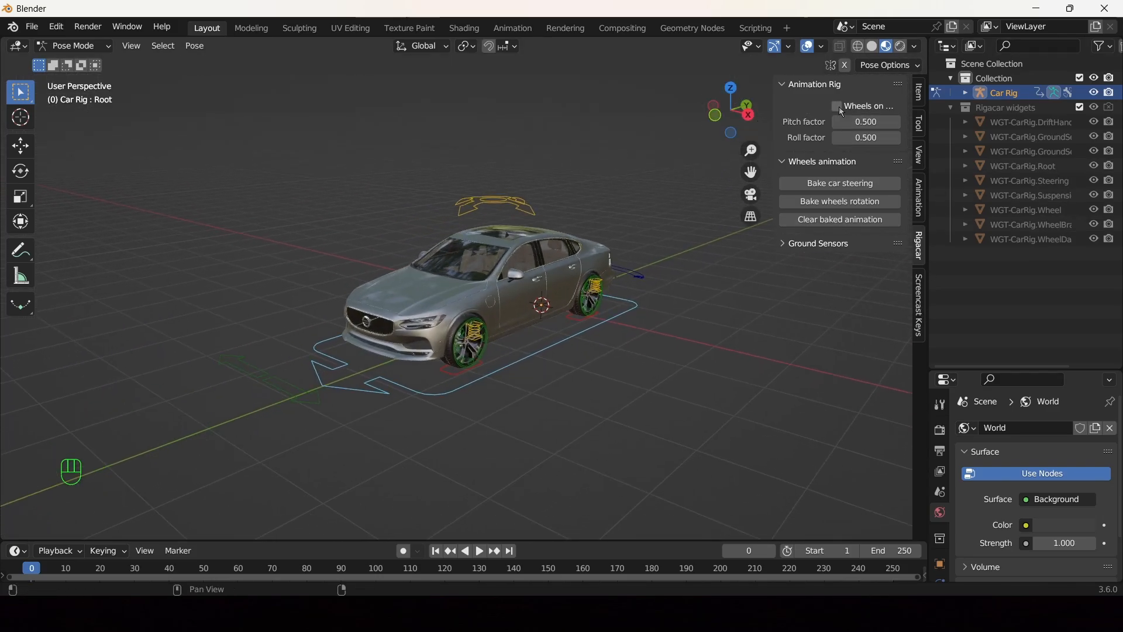
- Try moving the rig's Root bone along the Y axis
middle_click_drag(747, 226, 545, 372)
key("g")
key("y")
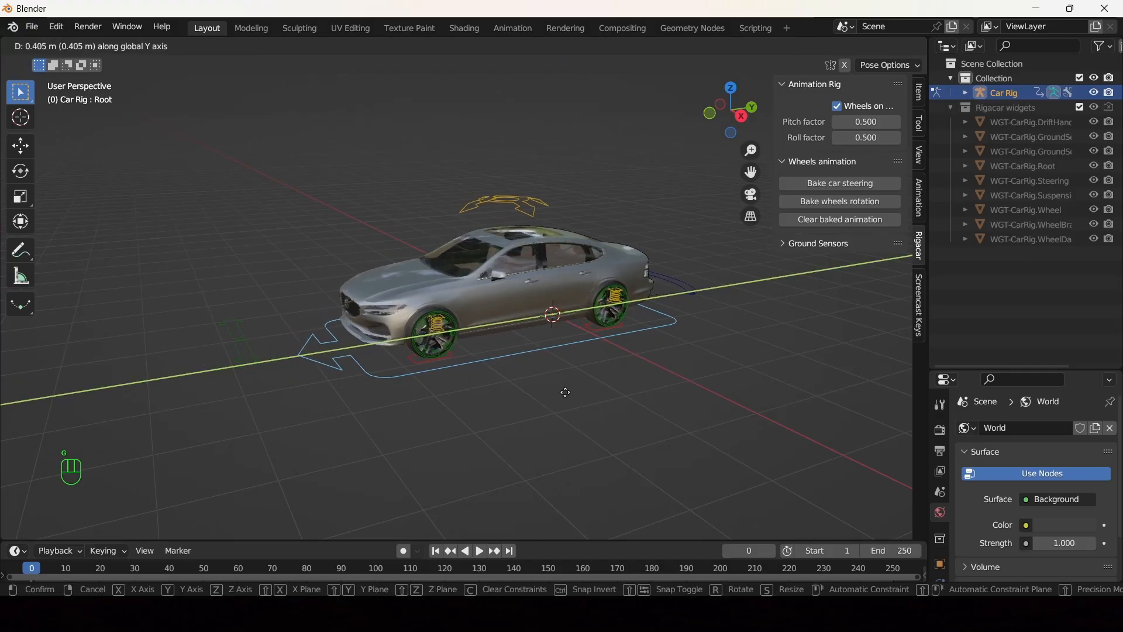
key("Escape")
- Try moving the rig's Steering control and its Suspension control freely
left_click(224, 367)
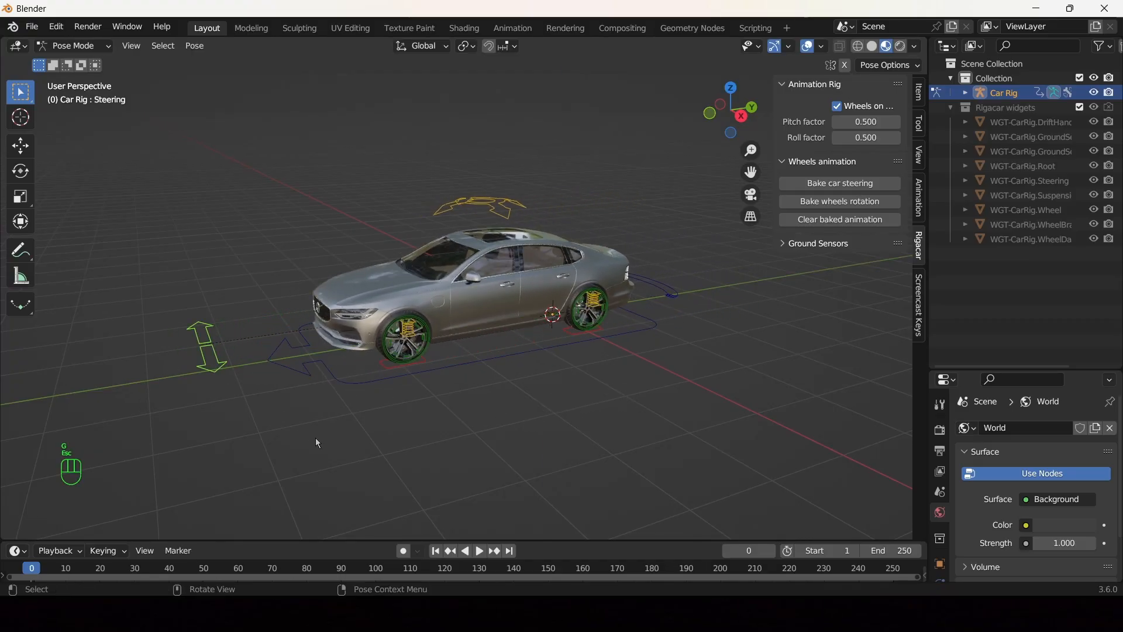
key("g")
key("Escape")
left_click(447, 215)
key("g")
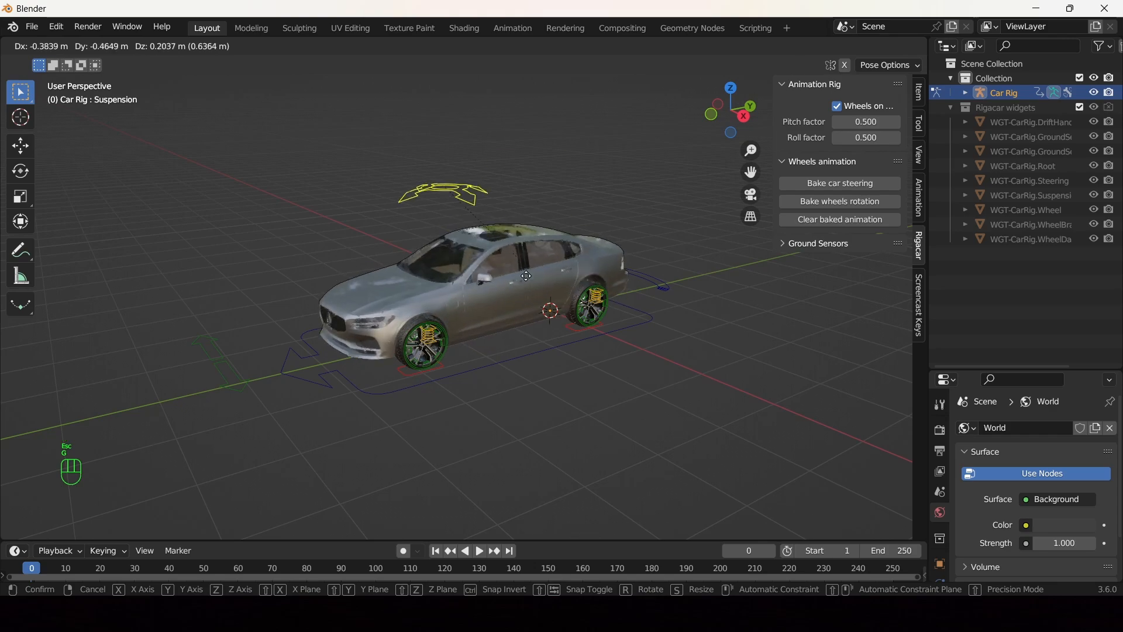
key("Escape")
- Return the Car Rig to Object Mode, select the rig with all car parts and copy them
key("Tab")
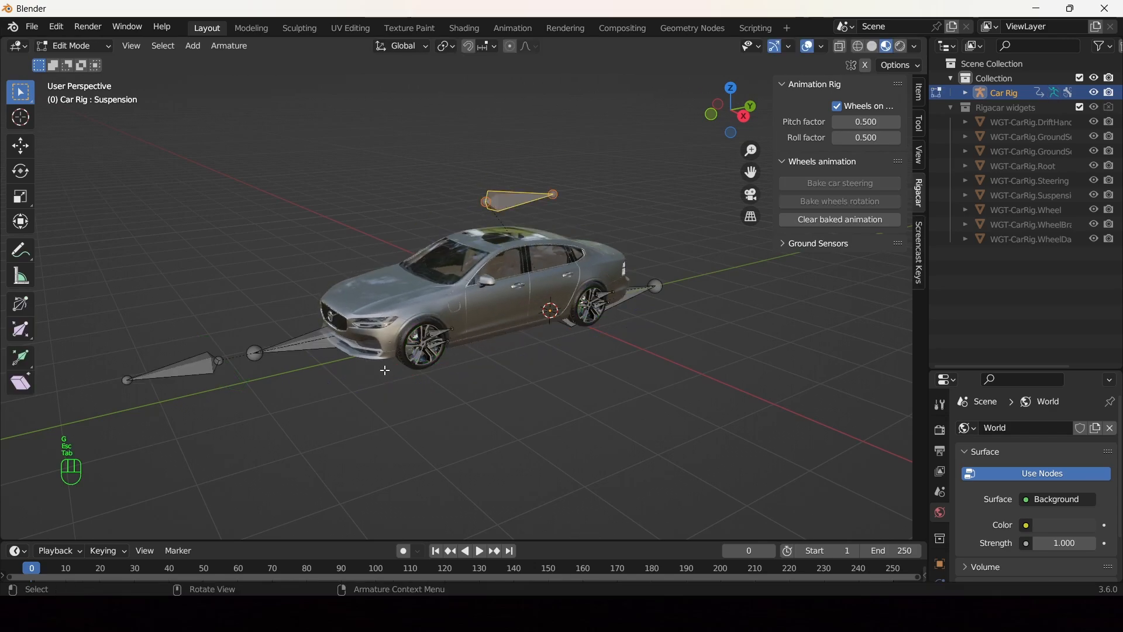
key("Tab")
key("ctrl+Tab")
left_click(471, 393)
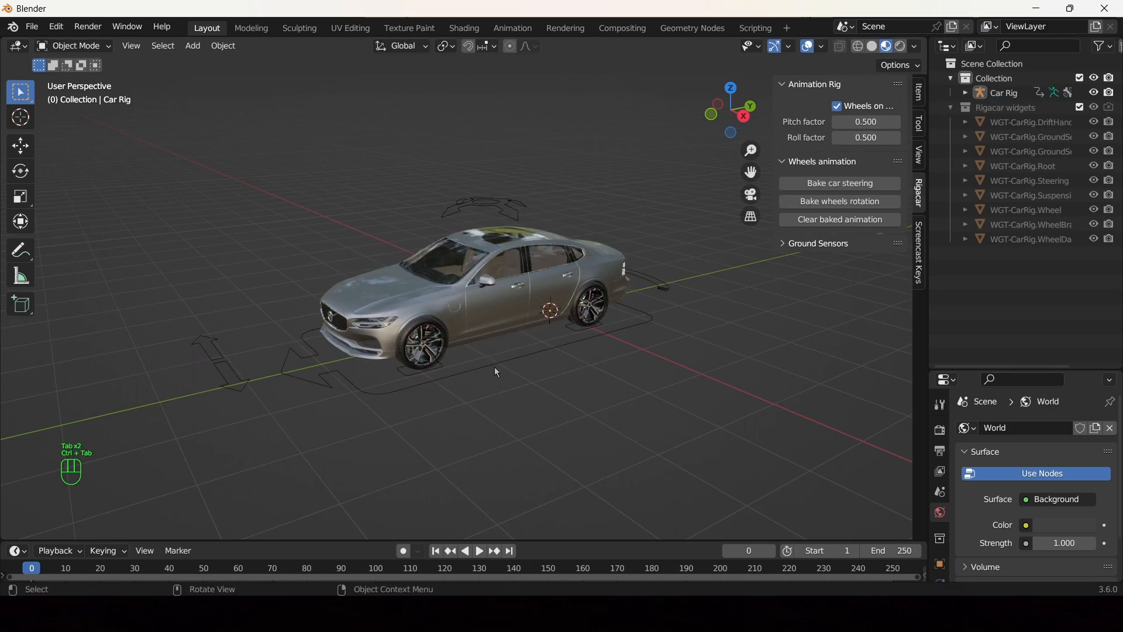
key("a")
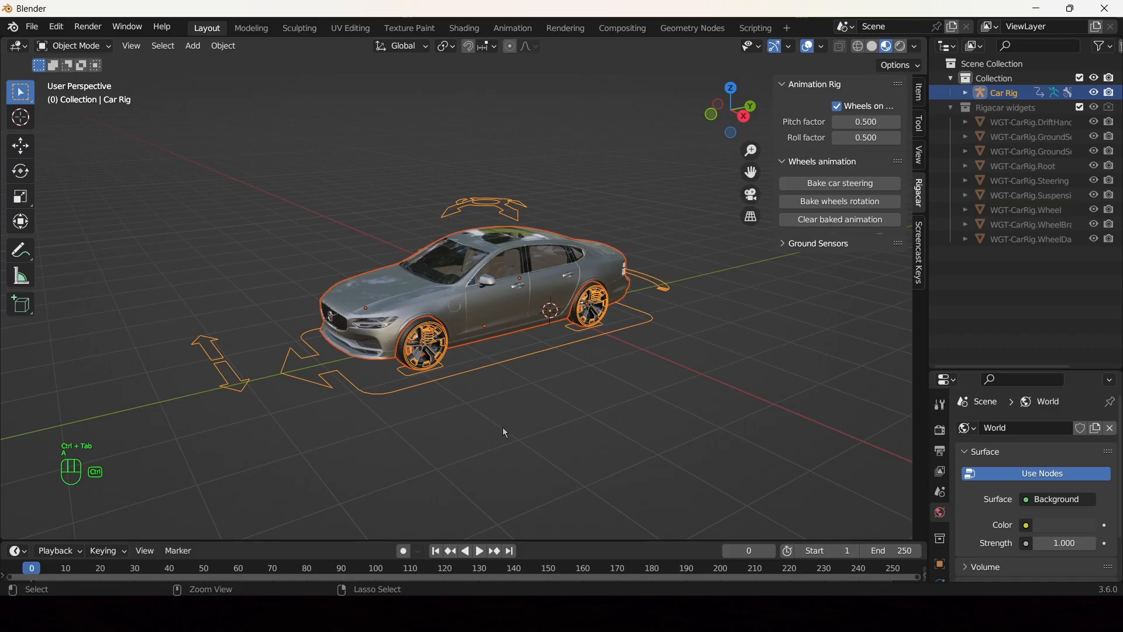
key("ctrl+c")
scroll(504, 430, "up", 5)
scroll(504, 431, "down", 5)
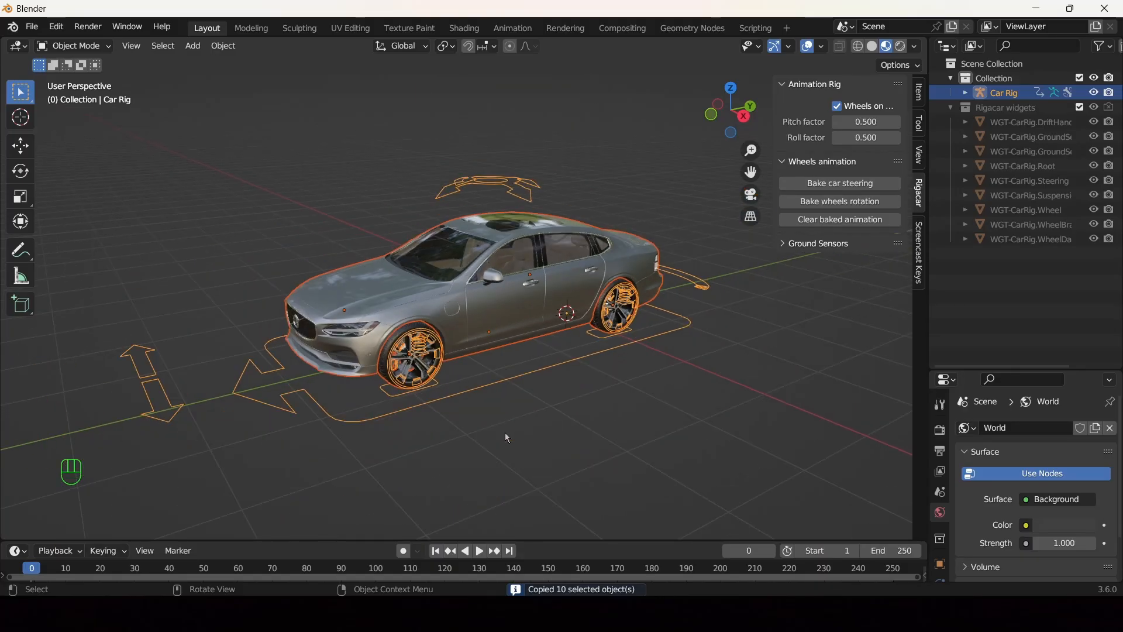
- Switch to the Blender 5.0.0 window and paste the rigged car into its empty scene
left_click(772, 614)
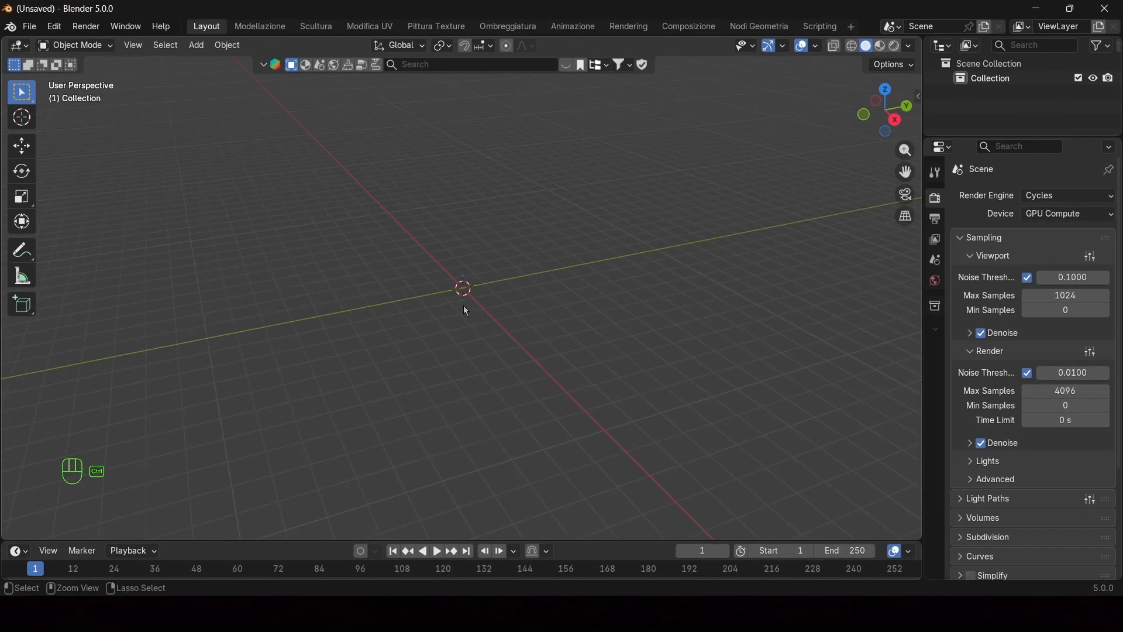
key("ctrl+v")
scroll(455, 311, "up", 3)
middle_click_drag(439, 330, 465, 360)
key("Tab")
scroll(399, 374, "down", 1)
middle_click_drag(401, 378, 384, 387)
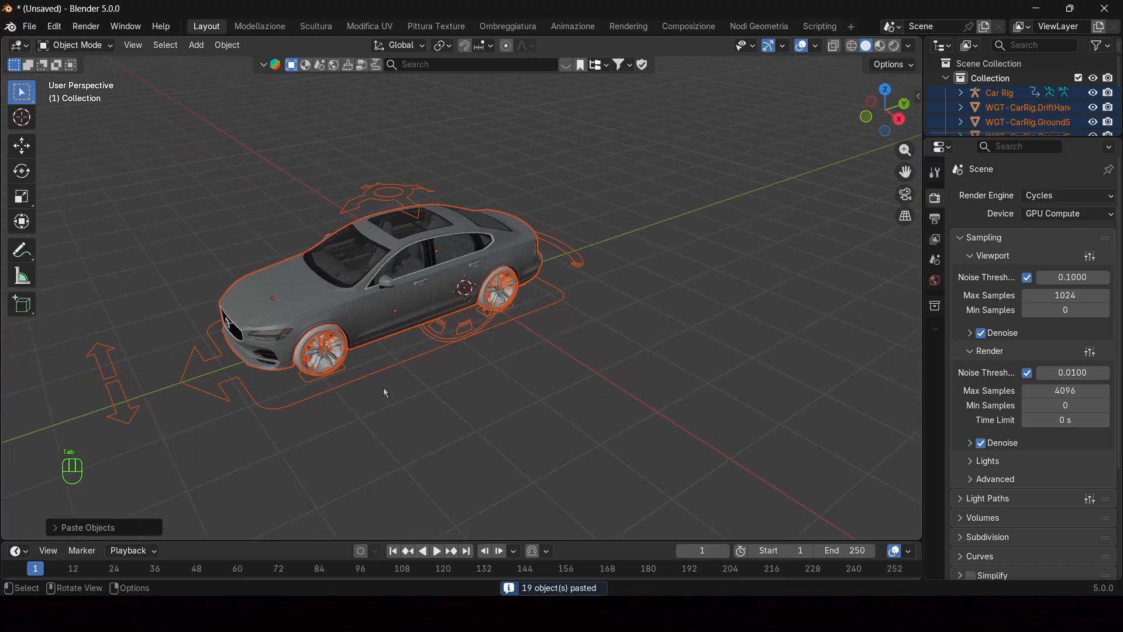
- Put the pasted Car Rig in Pose Mode and move its Root bone about 7 m along the Y axis
key("ctrl+Tab")
left_click(320, 388)
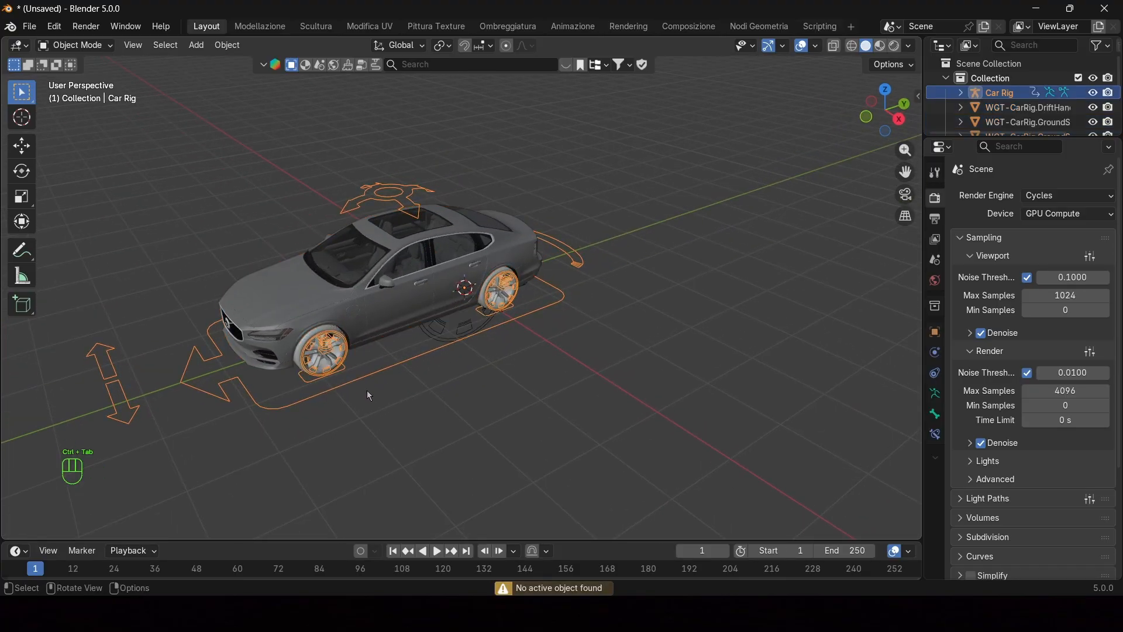
key("ctrl+Tab")
middle_click_drag(388, 367, 374, 352)
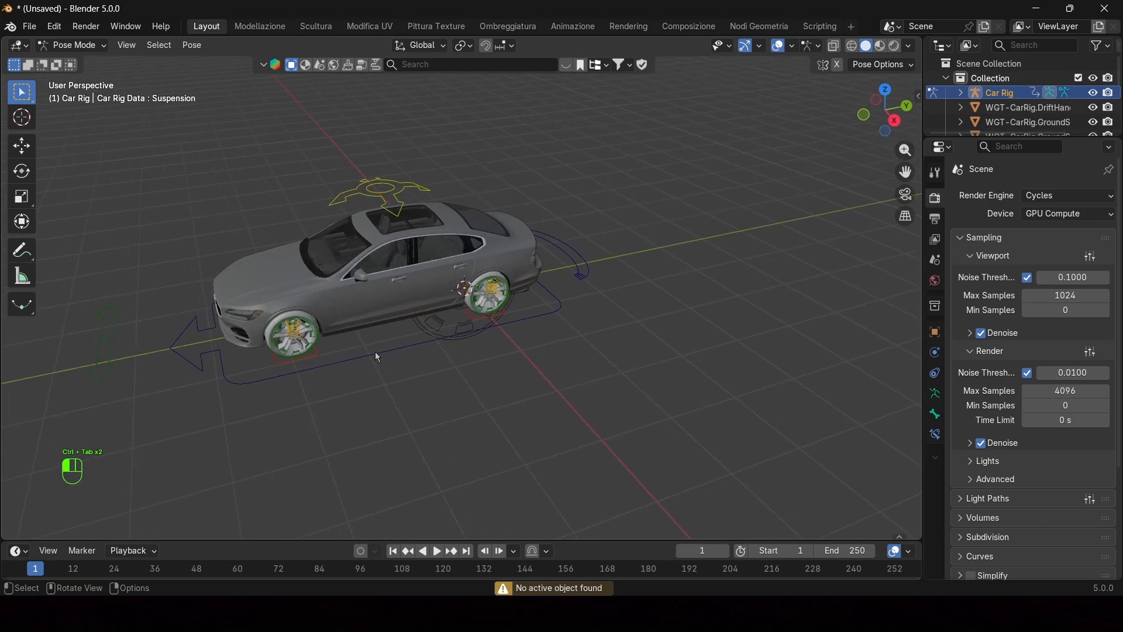
left_click(376, 353)
key("g")
key("y")
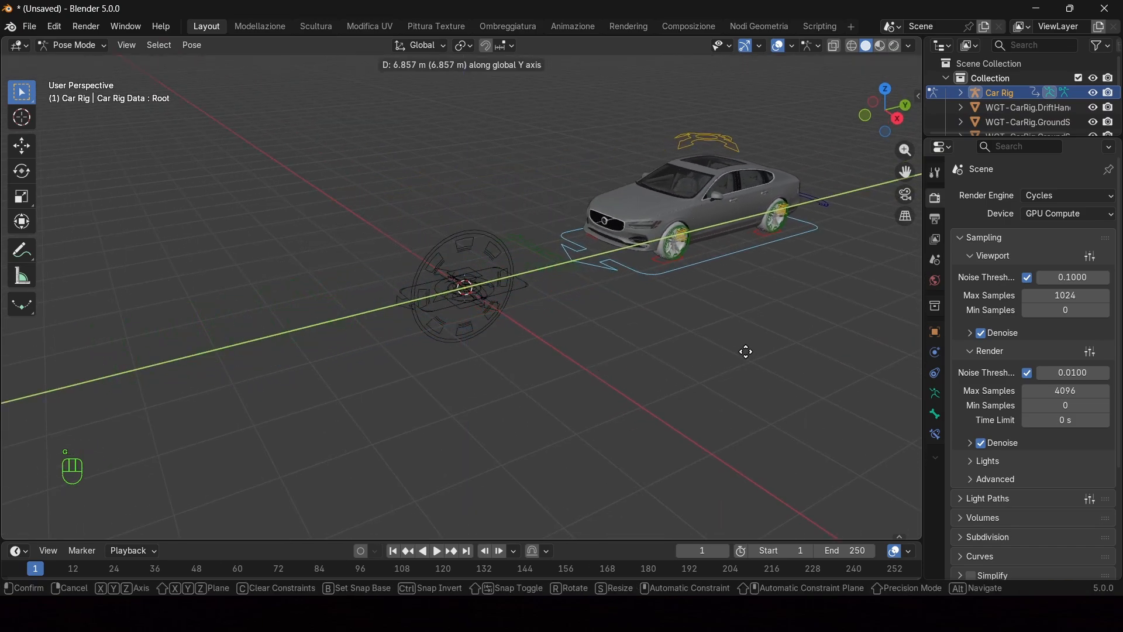
left_click(760, 296)
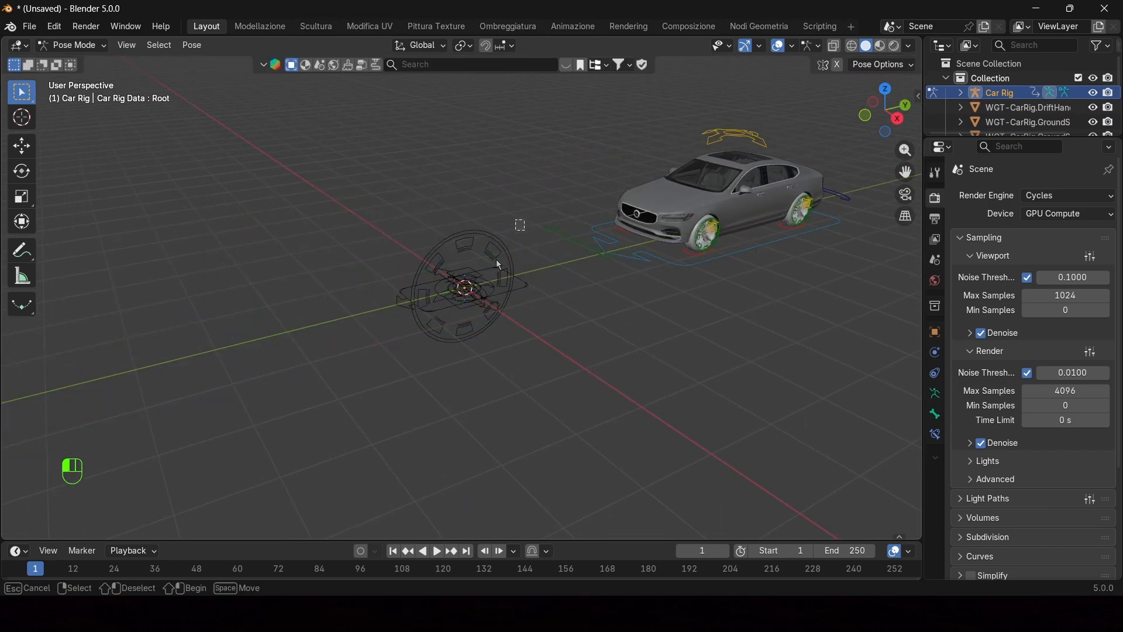
- Return to Object Mode and delete the leftover rig widget objects around the world origin
key("ctrl+Tab")
left_click_drag(526, 201, 362, 426)
key("x")
left_click(381, 431)
middle_click_drag(756, 244, 636, 300, "shift")
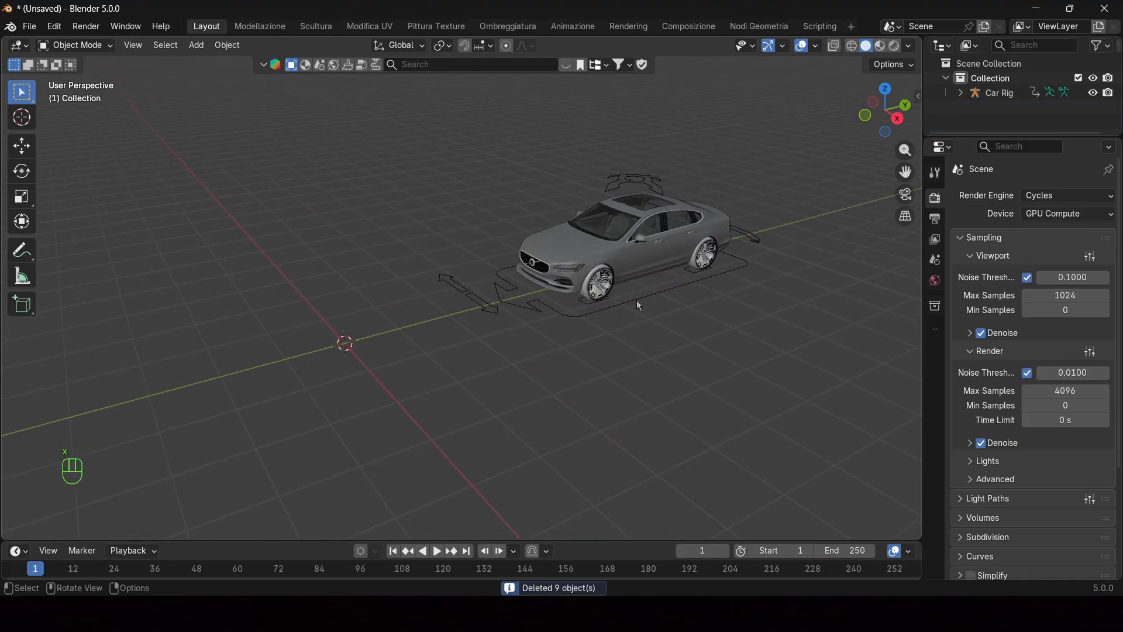
- Put the Car Rig back in Pose Mode, move its Root bone back along the Y axis and test the Suspension control
left_click(578, 342)
key("ctrl+Tab")
left_click(653, 311)
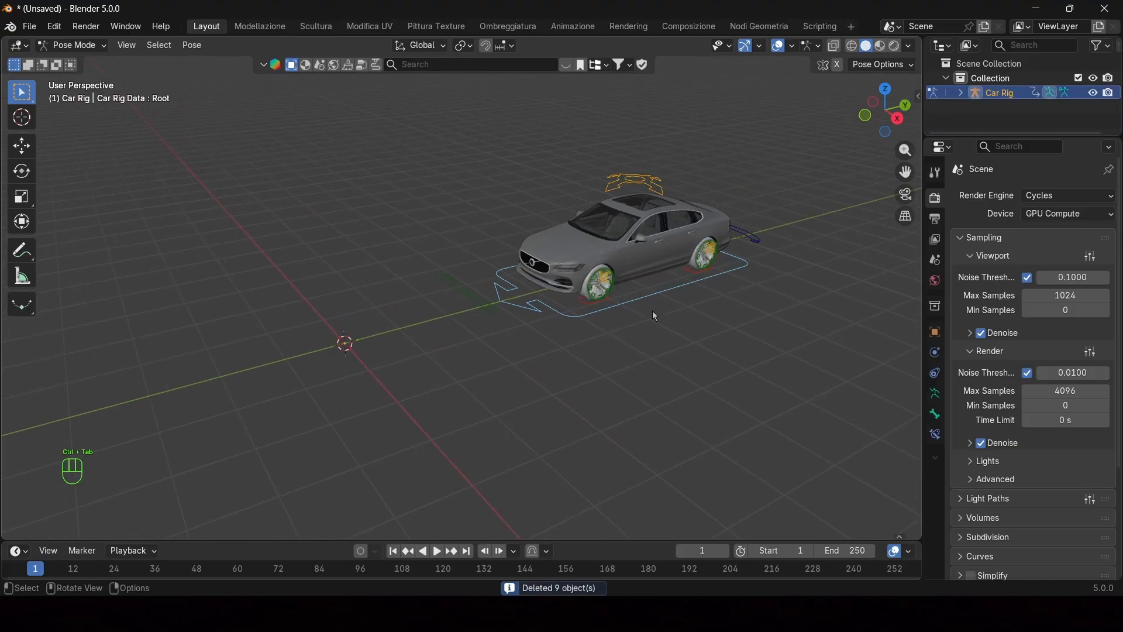
key("g")
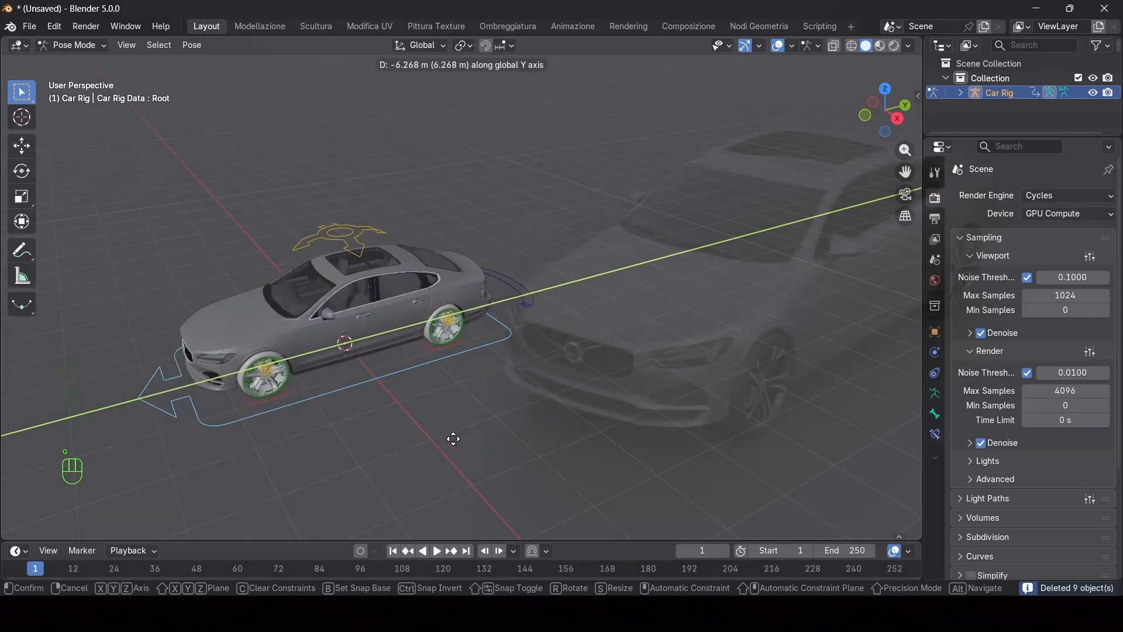
left_click(429, 210)
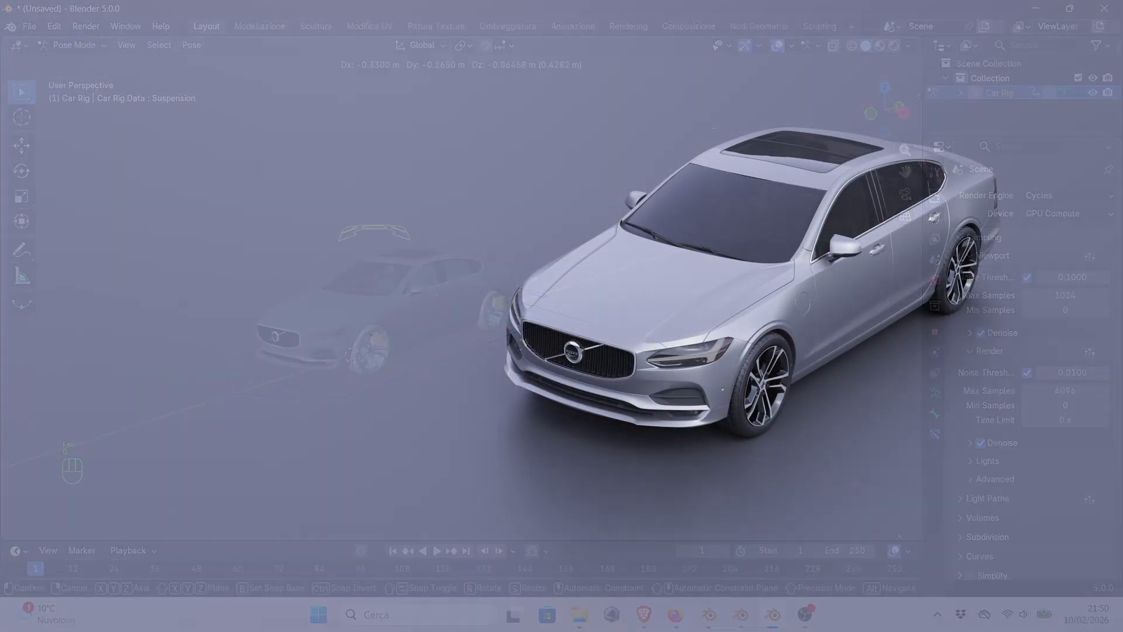